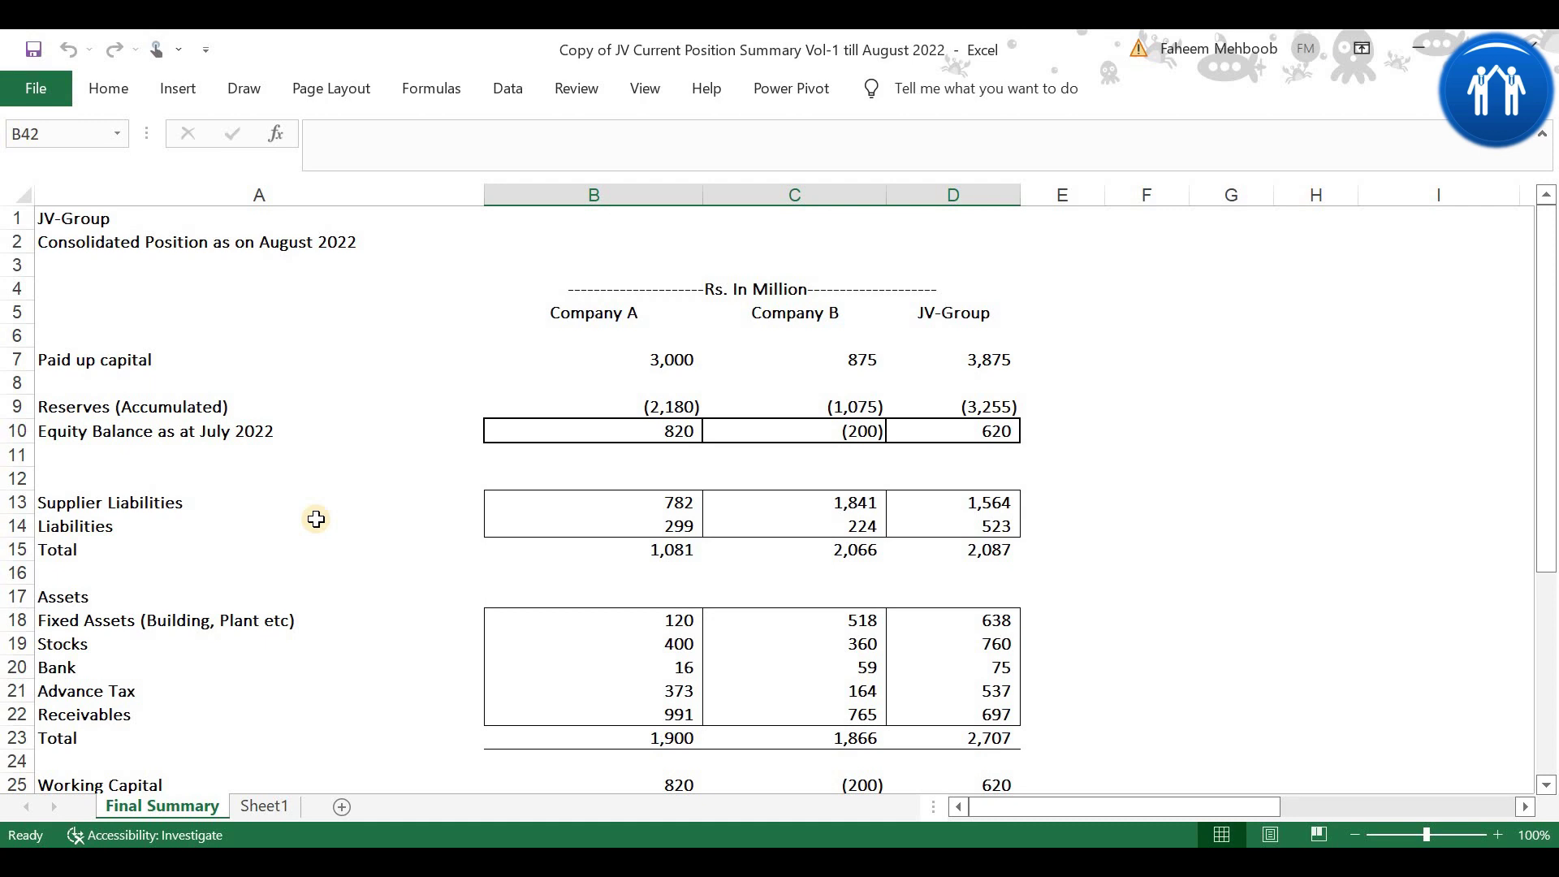
Step: With the blue pen, underline the Consolidated Position title and circle the Company A, Company B and JV-Group headings
{"action": "left_click", "coordinate": [248, 86]}
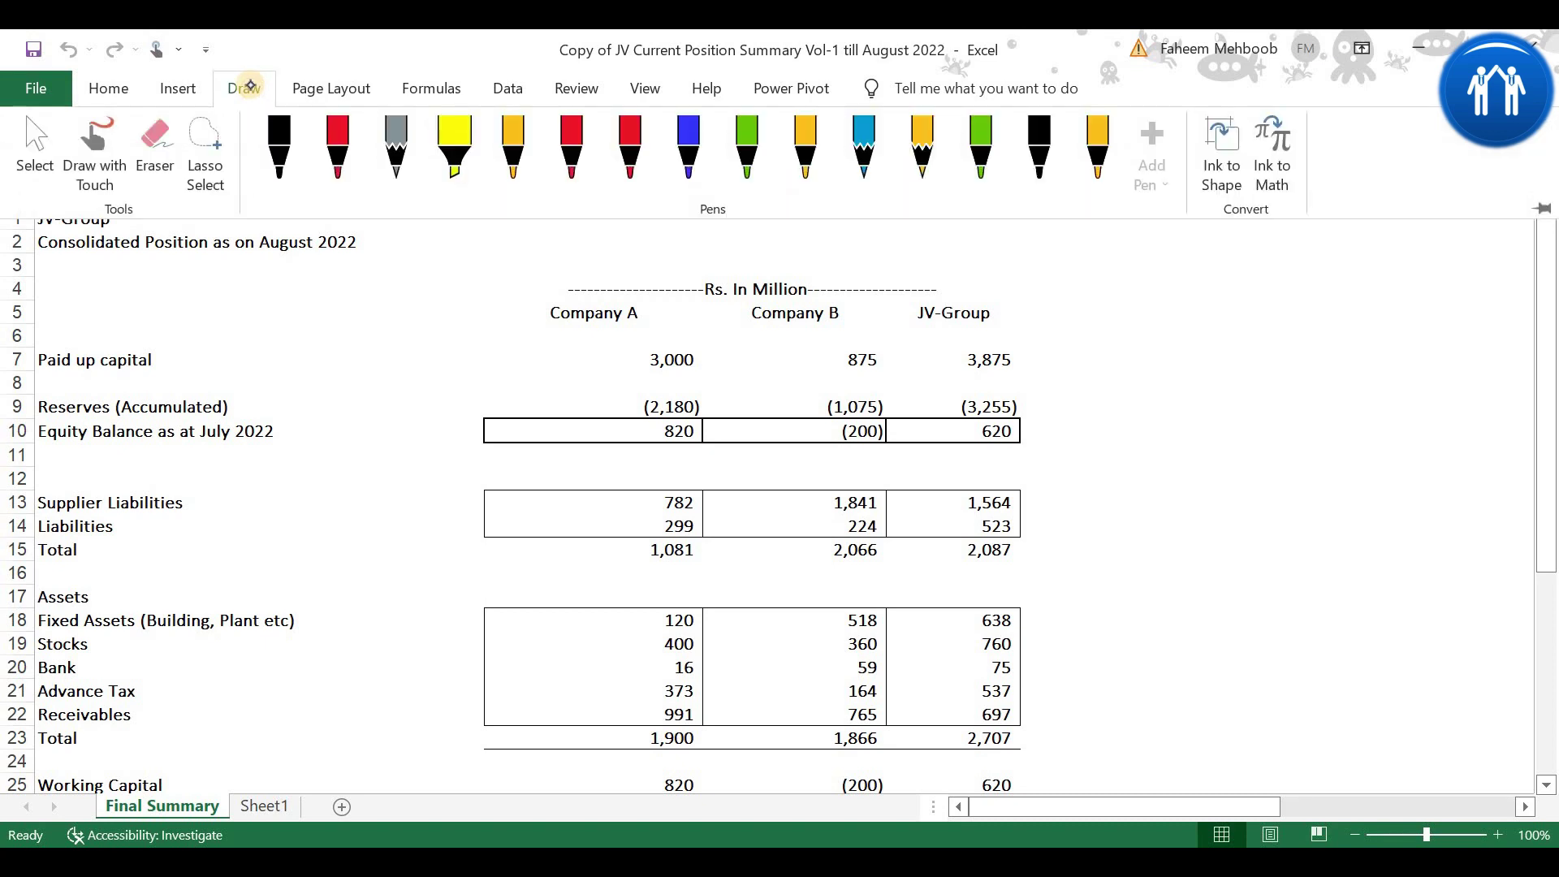
{"action": "left_click", "coordinate": [687, 146]}
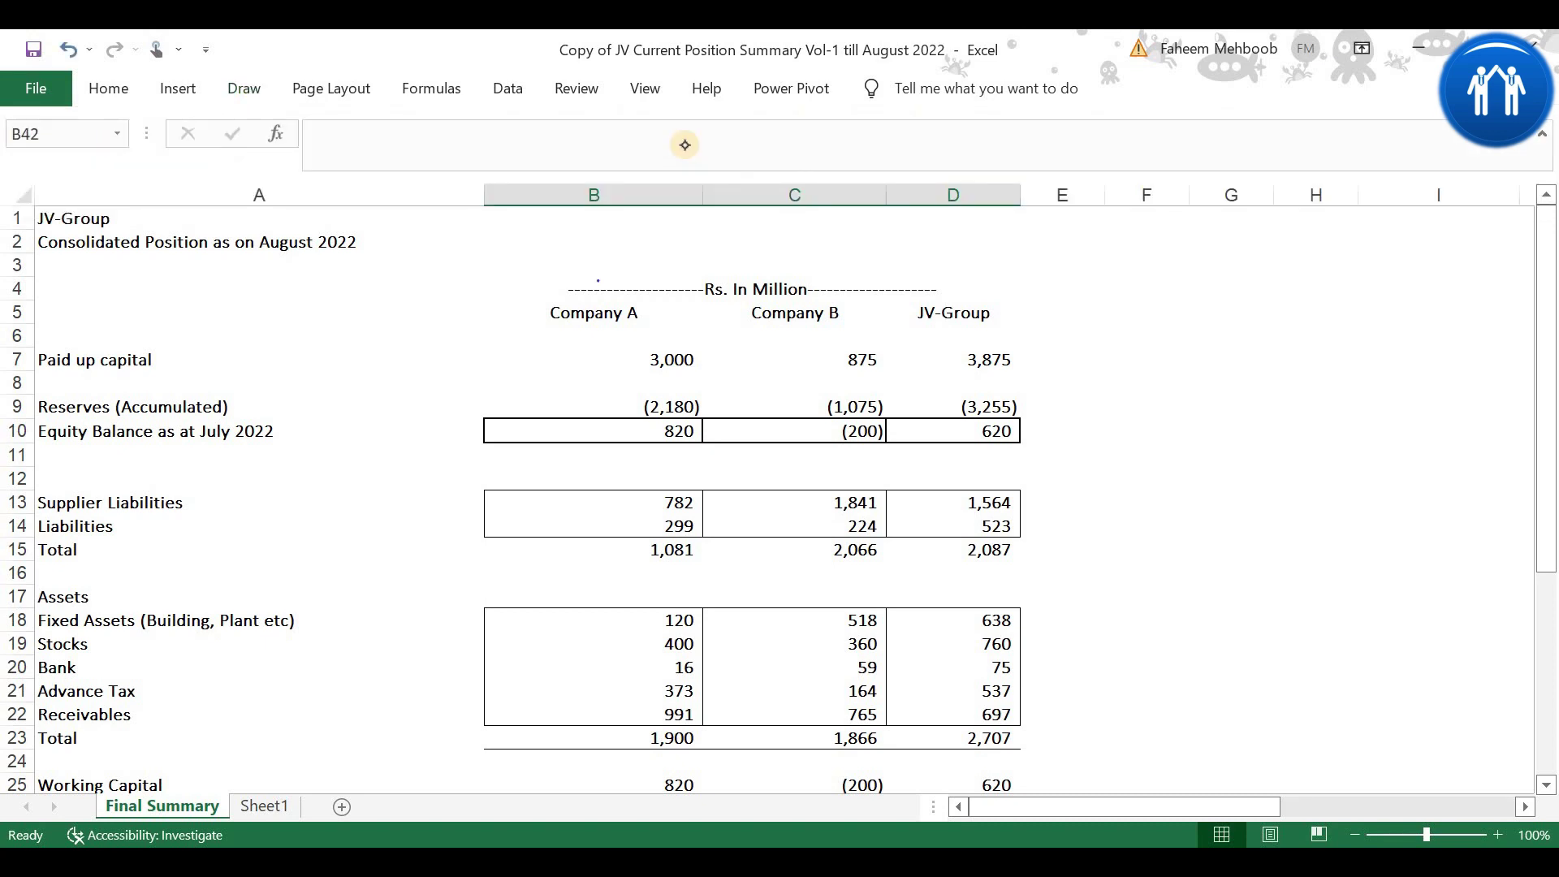
{"action": "left_click_drag", "start_coordinate": [65, 272], "coordinate": [317, 265]}
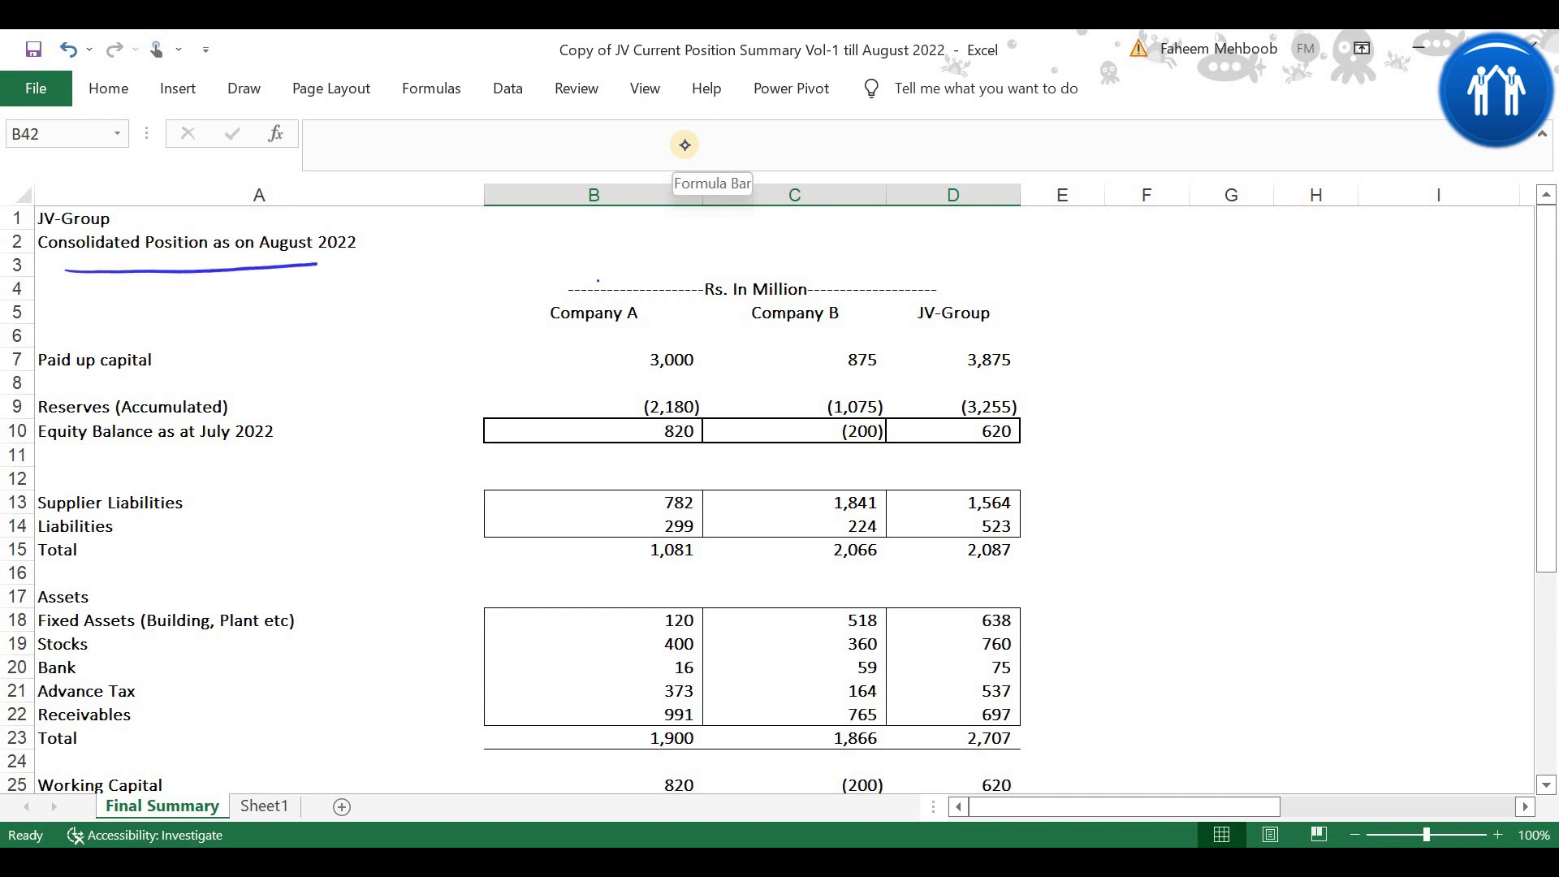
{"action": "mouse_move", "coordinate": [589, 261]}
{"action": "left_mouse_down"}
{"action": "mouse_move", "coordinate": [556, 302]}
{"action": "mouse_move", "coordinate": [645, 272]}
{"action": "mouse_move", "coordinate": [597, 259]}
{"action": "left_mouse_up"}
{"action": "mouse_move", "coordinate": [772, 240]}
{"action": "left_mouse_down"}
{"action": "mouse_move", "coordinate": [736, 325]}
{"action": "mouse_move", "coordinate": [804, 247]}
{"action": "left_mouse_up"}
{"action": "mouse_move", "coordinate": [947, 264]}
{"action": "left_mouse_down"}
{"action": "mouse_move", "coordinate": [931, 247]}
{"action": "mouse_move", "coordinate": [992, 322]}
{"action": "left_mouse_up"}
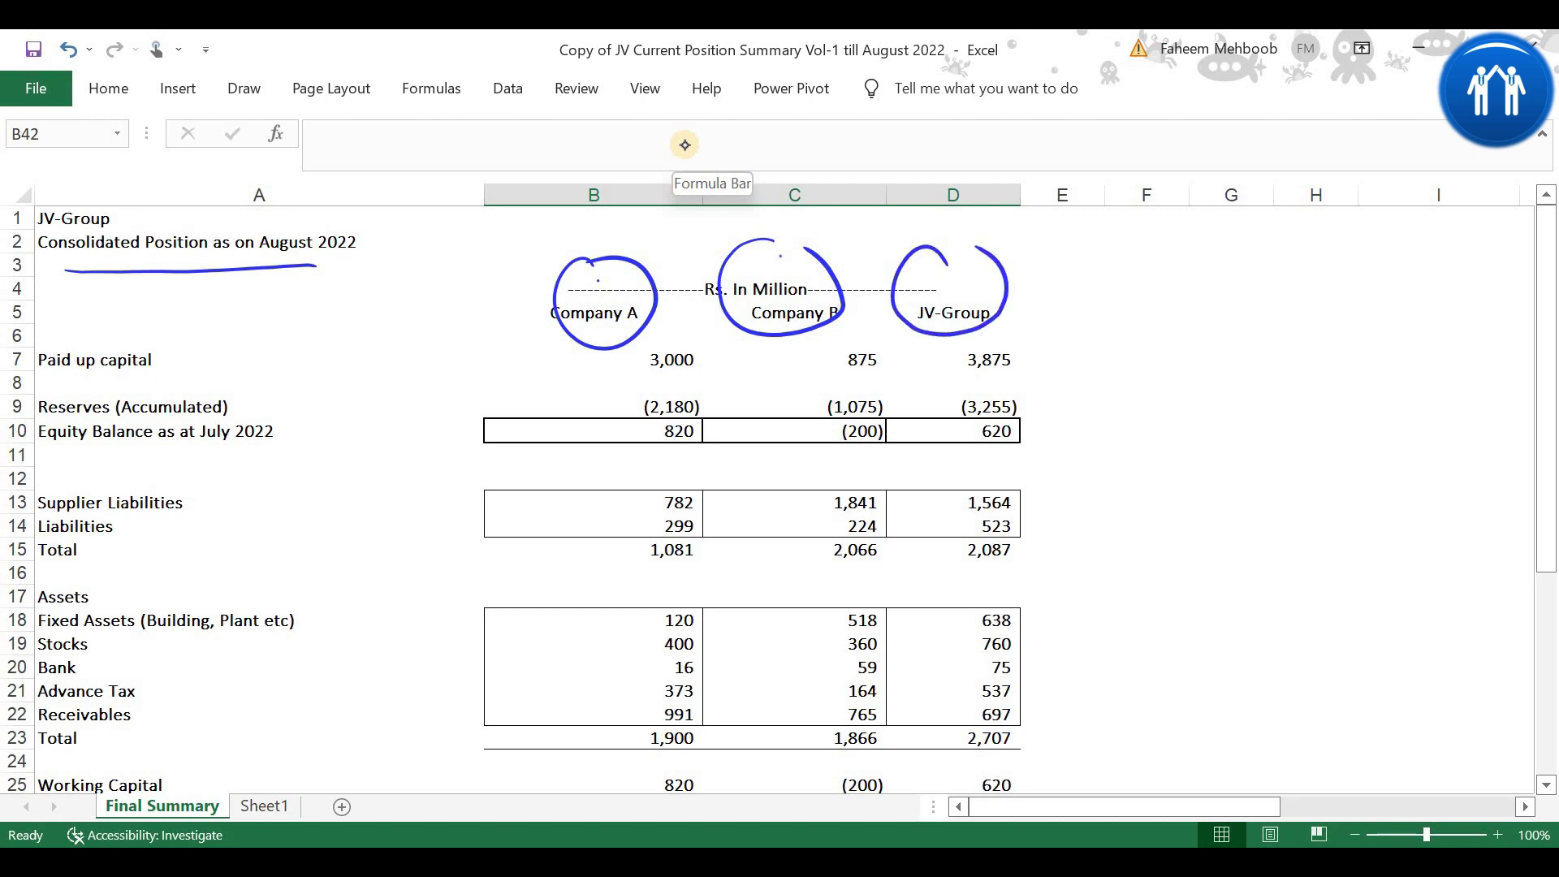
Step: Mark Company A's paid up capital, reserves and equity balance in ink, and tick the JV-Group reserves
{"action": "left_click_drag", "start_coordinate": [634, 379], "coordinate": [715, 374]}
{"action": "left_click_drag", "start_coordinate": [594, 409], "coordinate": [622, 413]}
{"action": "left_click_drag", "start_coordinate": [654, 465], "coordinate": [707, 441]}
{"action": "left_click_drag", "start_coordinate": [1032, 395], "coordinate": [1083, 377]}
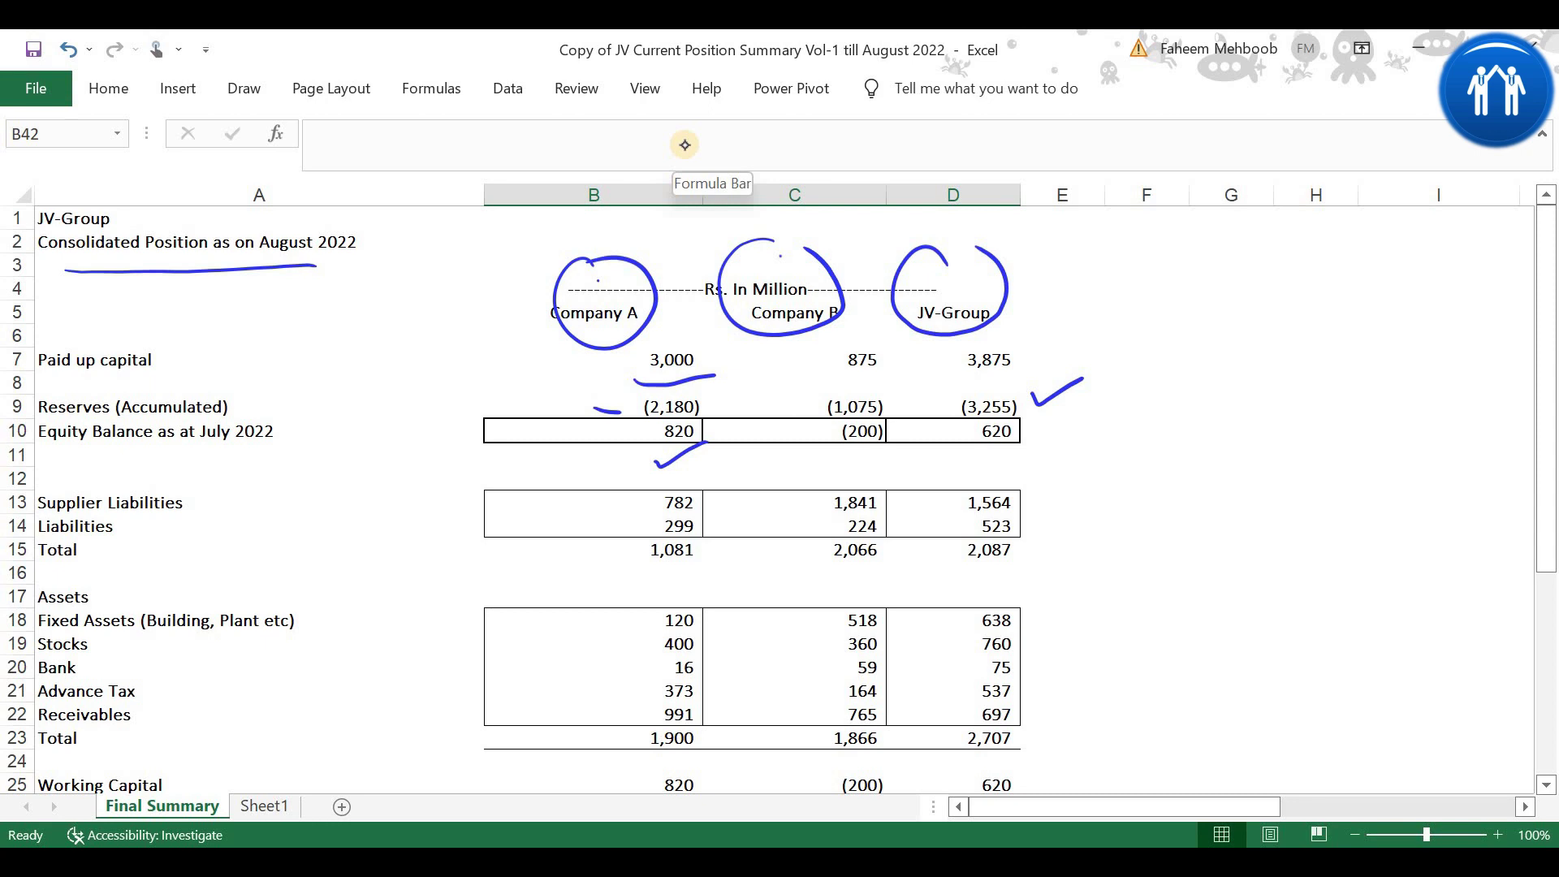
Step: Handwrite the assets-equals-liabilities accounting equation in the blank area beside the summary and underline it
{"action": "mouse_move", "coordinate": [1174, 479]}
{"action": "left_mouse_down"}
{"action": "mouse_move", "coordinate": [1187, 421]}
{"action": "mouse_move", "coordinate": [1203, 460]}
{"action": "left_mouse_up"}
{"action": "mouse_move", "coordinate": [1182, 455]}
{"action": "left_mouse_down"}
{"action": "mouse_move", "coordinate": [1291, 436]}
{"action": "mouse_move", "coordinate": [1300, 451]}
{"action": "mouse_move", "coordinate": [1327, 422]}
{"action": "mouse_move", "coordinate": [1433, 394]}
{"action": "left_mouse_up"}
{"action": "left_click_drag", "start_coordinate": [1199, 505], "coordinate": [1447, 432]}
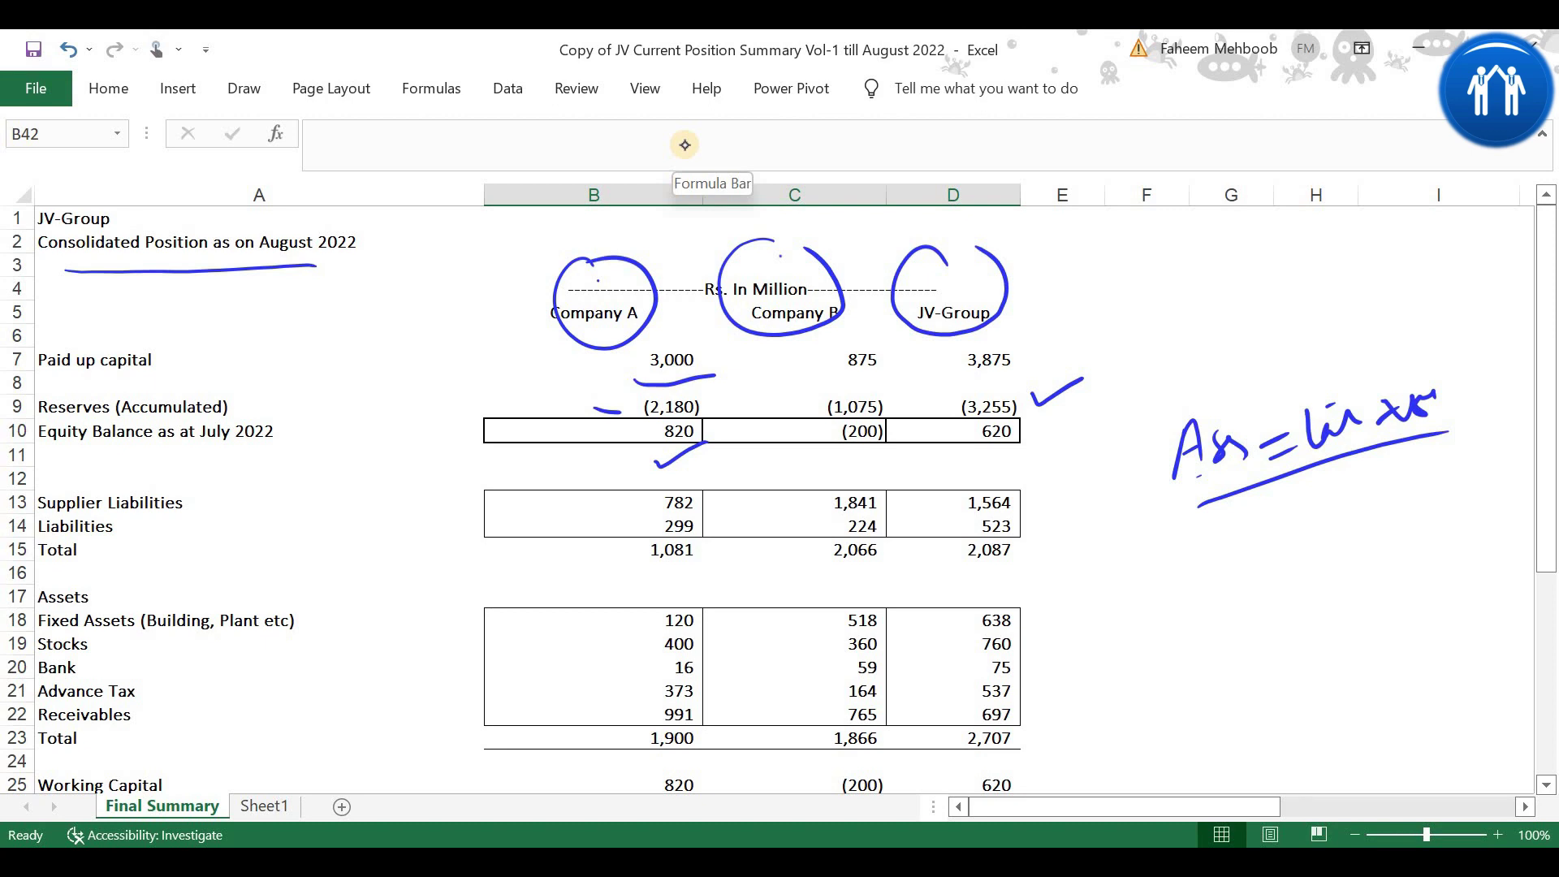
Step: Tick Company A's liabilities and asset figures in ink, and circle its total assets
{"action": "left_click_drag", "start_coordinate": [586, 504], "coordinate": [659, 470]}
{"action": "left_click_drag", "start_coordinate": [575, 553], "coordinate": [650, 516]}
{"action": "mouse_move", "coordinate": [621, 663]}
{"action": "left_mouse_down"}
{"action": "mouse_move", "coordinate": [655, 633]}
{"action": "mouse_move", "coordinate": [653, 655]}
{"action": "mouse_move", "coordinate": [674, 640]}
{"action": "left_mouse_up"}
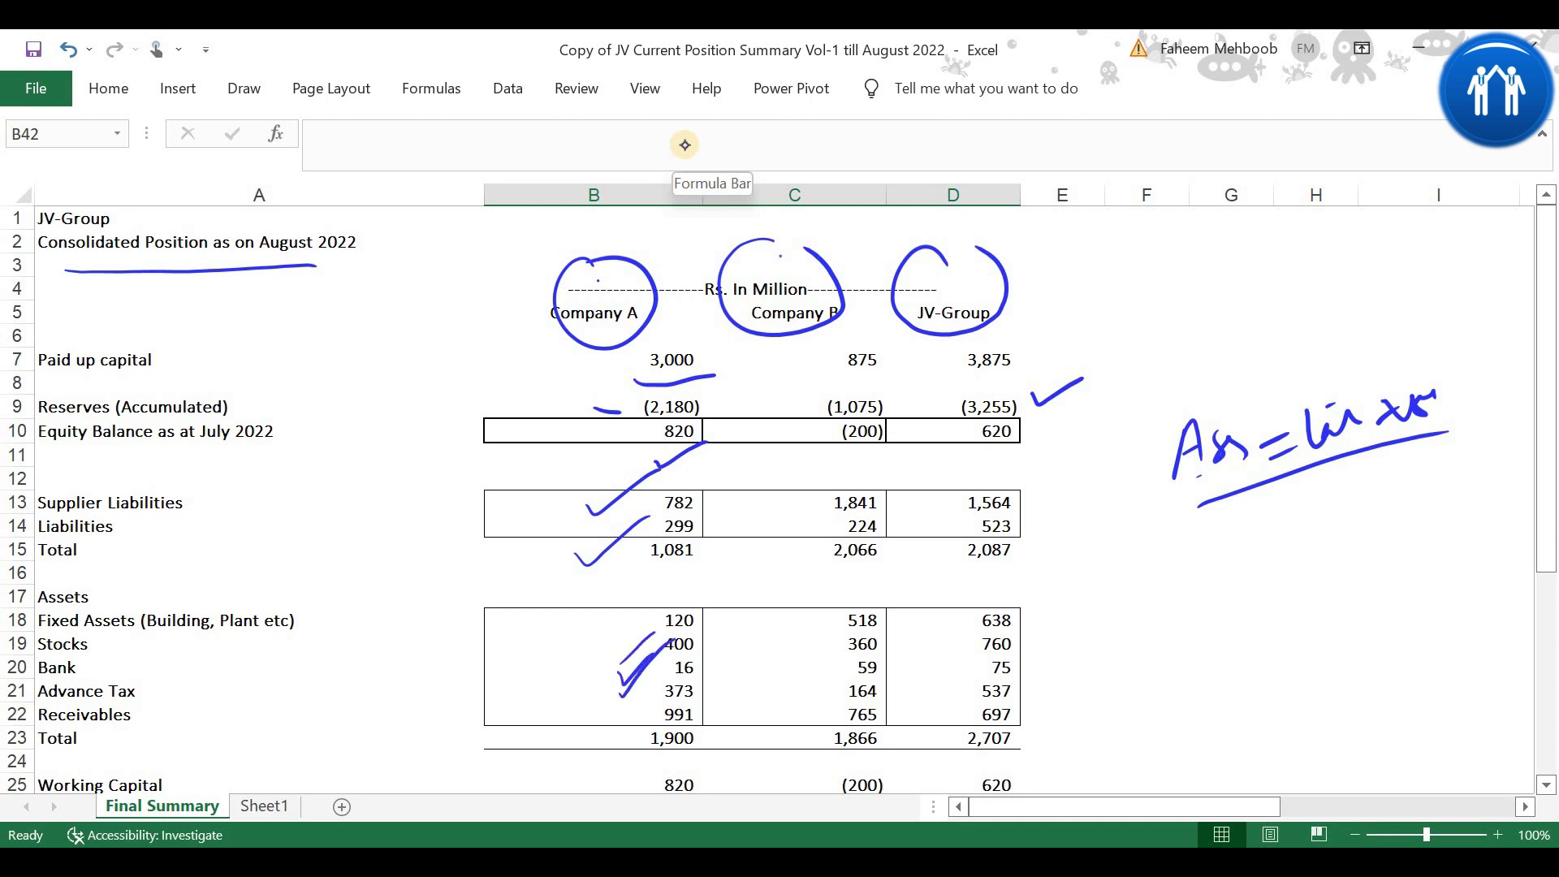
{"action": "mouse_move", "coordinate": [618, 721]}
{"action": "left_mouse_down"}
{"action": "mouse_move", "coordinate": [643, 705]}
{"action": "mouse_move", "coordinate": [713, 743]}
{"action": "mouse_move", "coordinate": [650, 718]}
{"action": "left_mouse_up"}
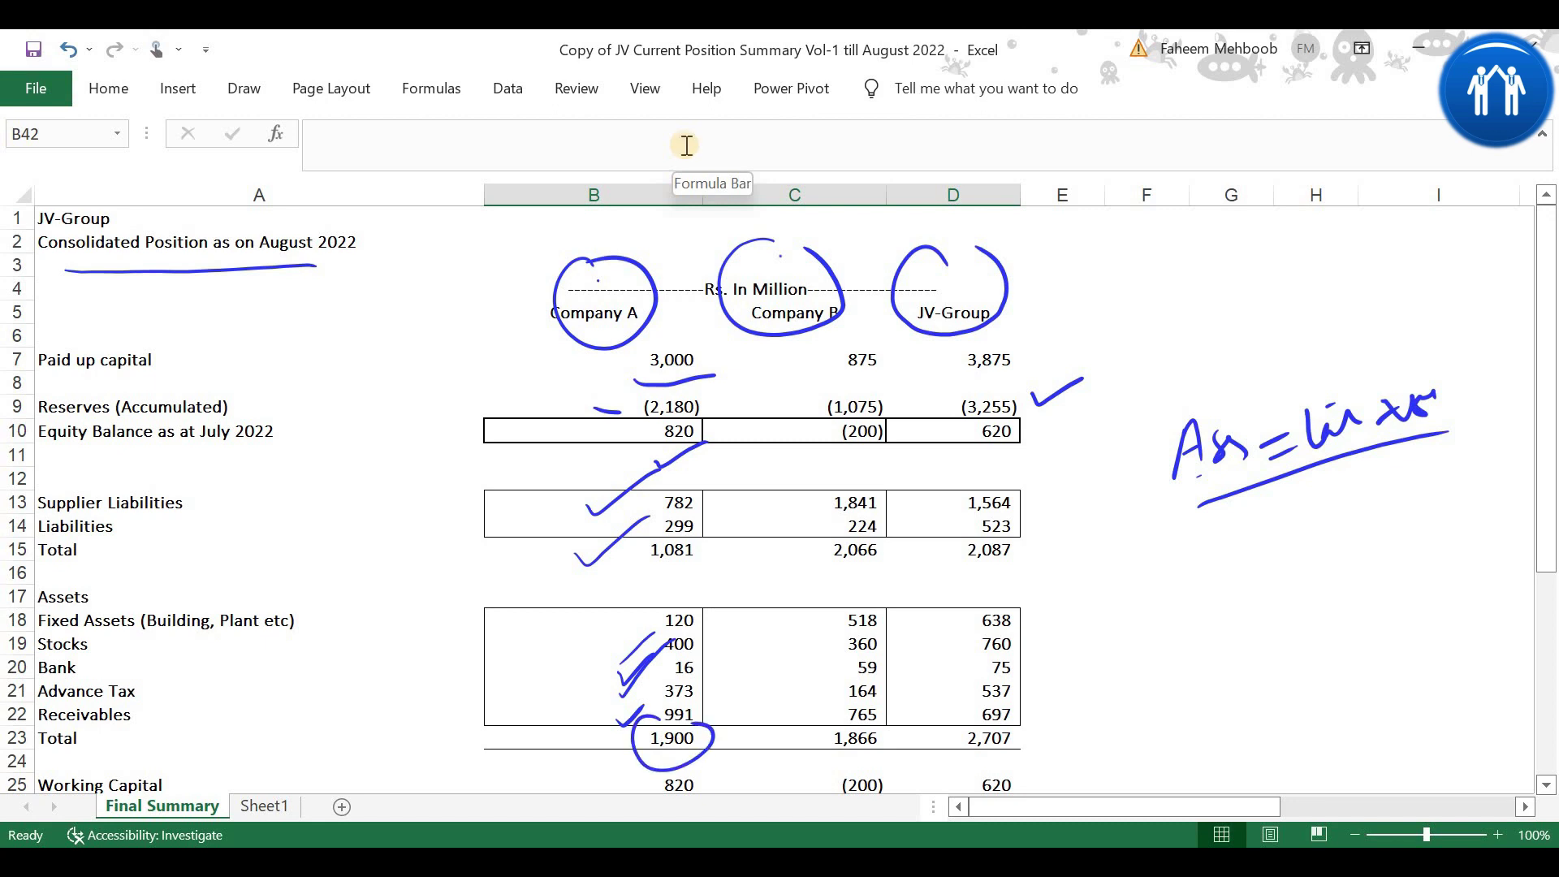
Step: Examine the liabilities, assets and equity reconciliation, ending on Company A's working capital formula in B25
{"action": "scroll", "coordinate": [685, 144], "scroll_direction": "down", "scroll_amount": 7}
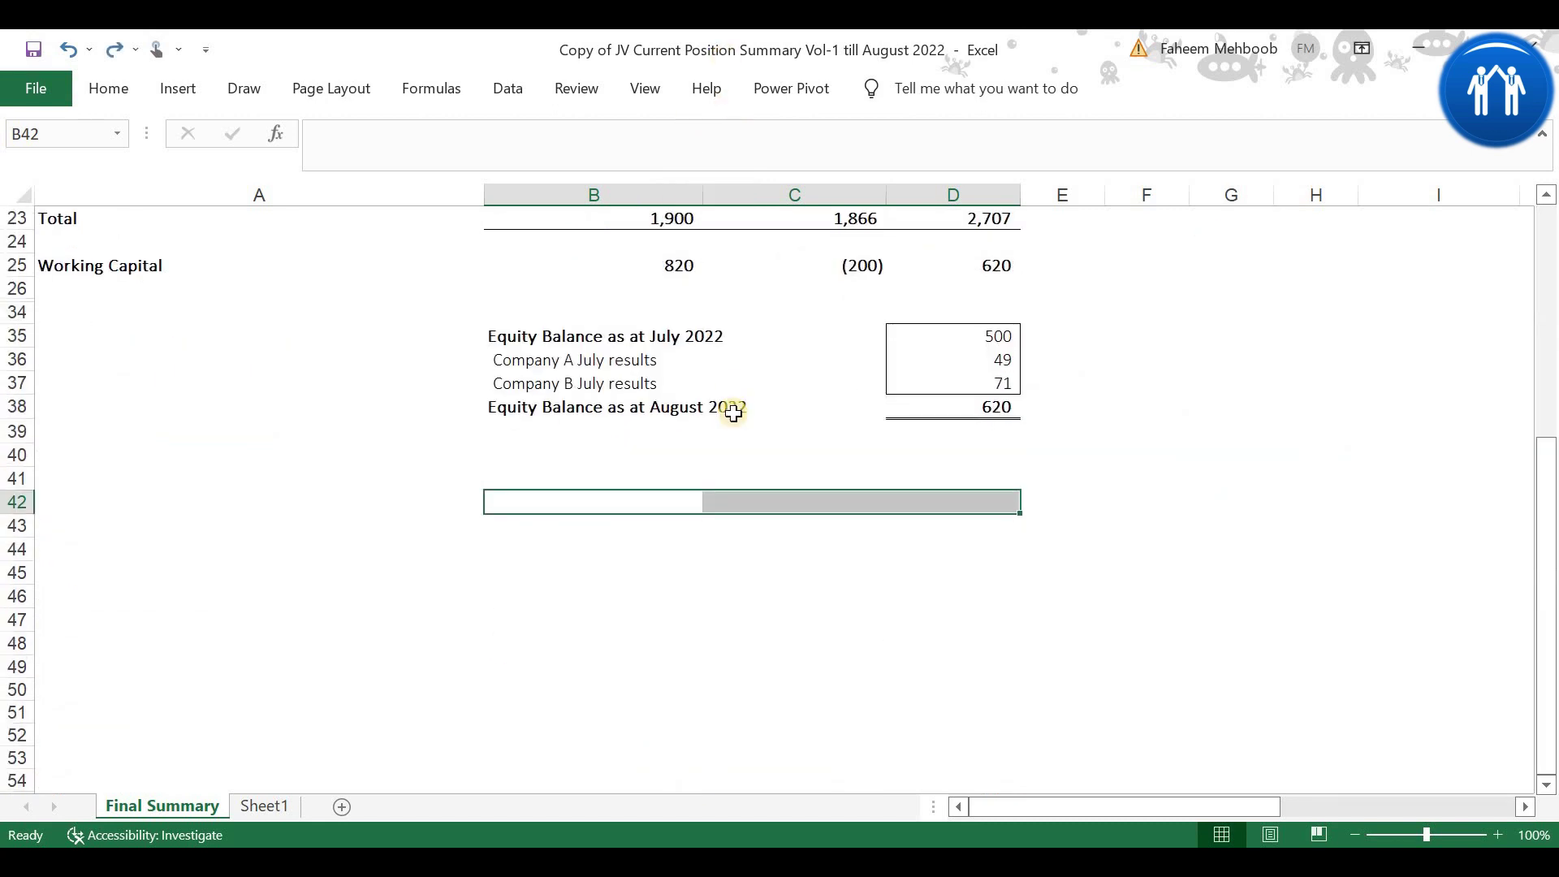
{"action": "scroll", "coordinate": [733, 412], "scroll_direction": "up", "scroll_amount": 4}
{"action": "scroll", "coordinate": [733, 413], "scroll_direction": "down", "scroll_amount": 1}
{"action": "left_click_drag", "start_coordinate": [796, 312], "coordinate": [650, 313]}
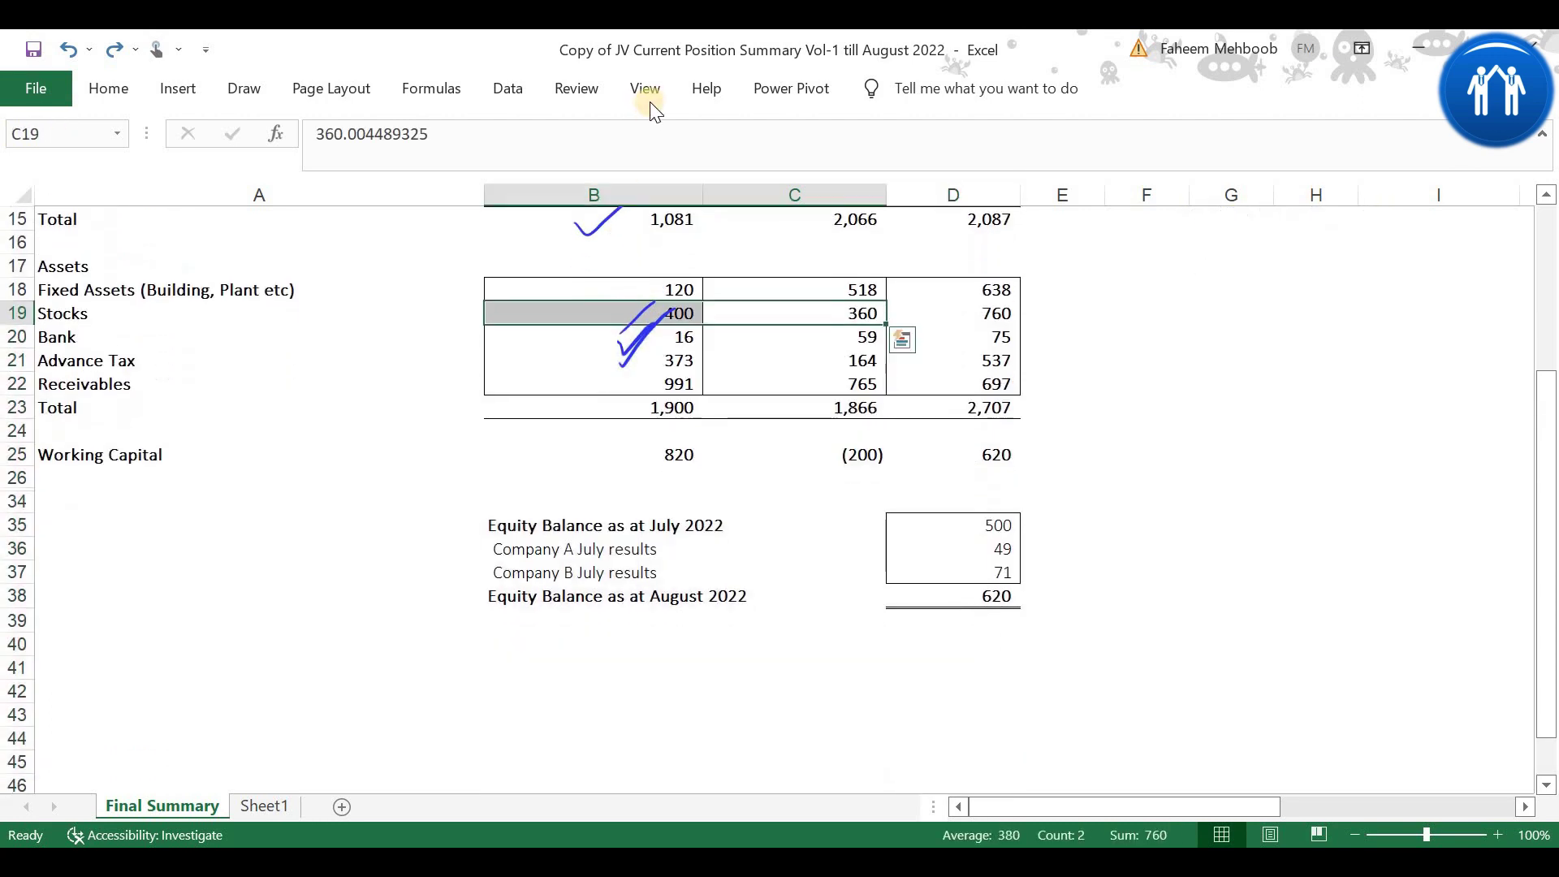
{"action": "left_click", "coordinate": [627, 399]}
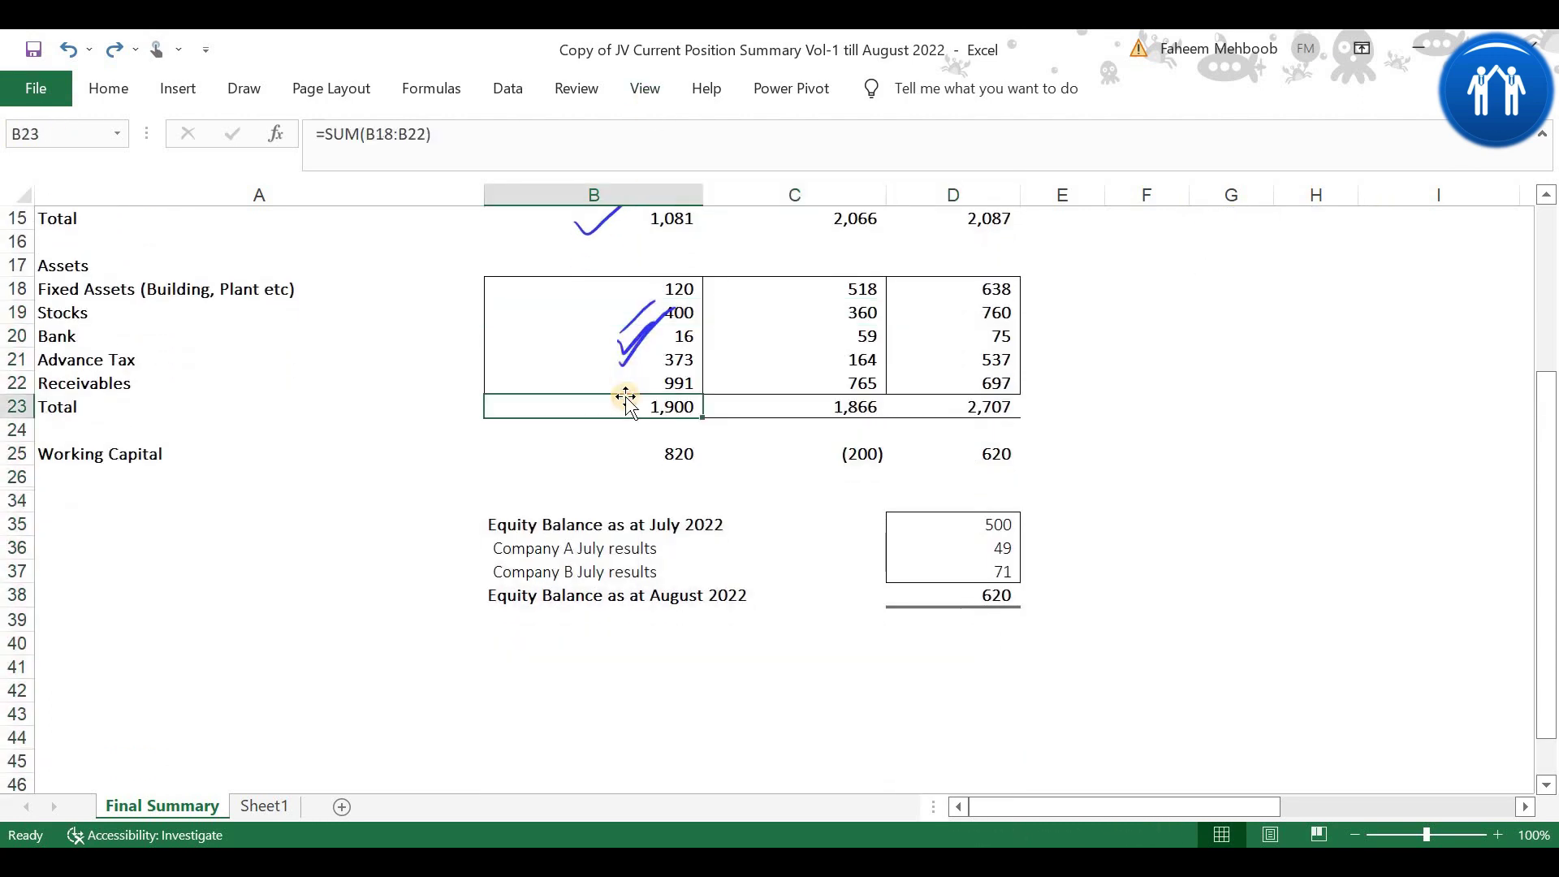
{"action": "key", "text": "Up"}
{"action": "key", "text": "Up"}
{"action": "key", "text": "Up"}
{"action": "key", "text": "Up"}
{"action": "key", "text": "Up"}
{"action": "key", "text": "Up"}
{"action": "key", "text": "Up"}
{"action": "key", "text": "Up"}
{"action": "key", "text": "Up"}
{"action": "key", "text": "Up"}
{"action": "key", "text": "Up"}
{"action": "key", "text": "Up"}
{"action": "key", "text": "Up"}
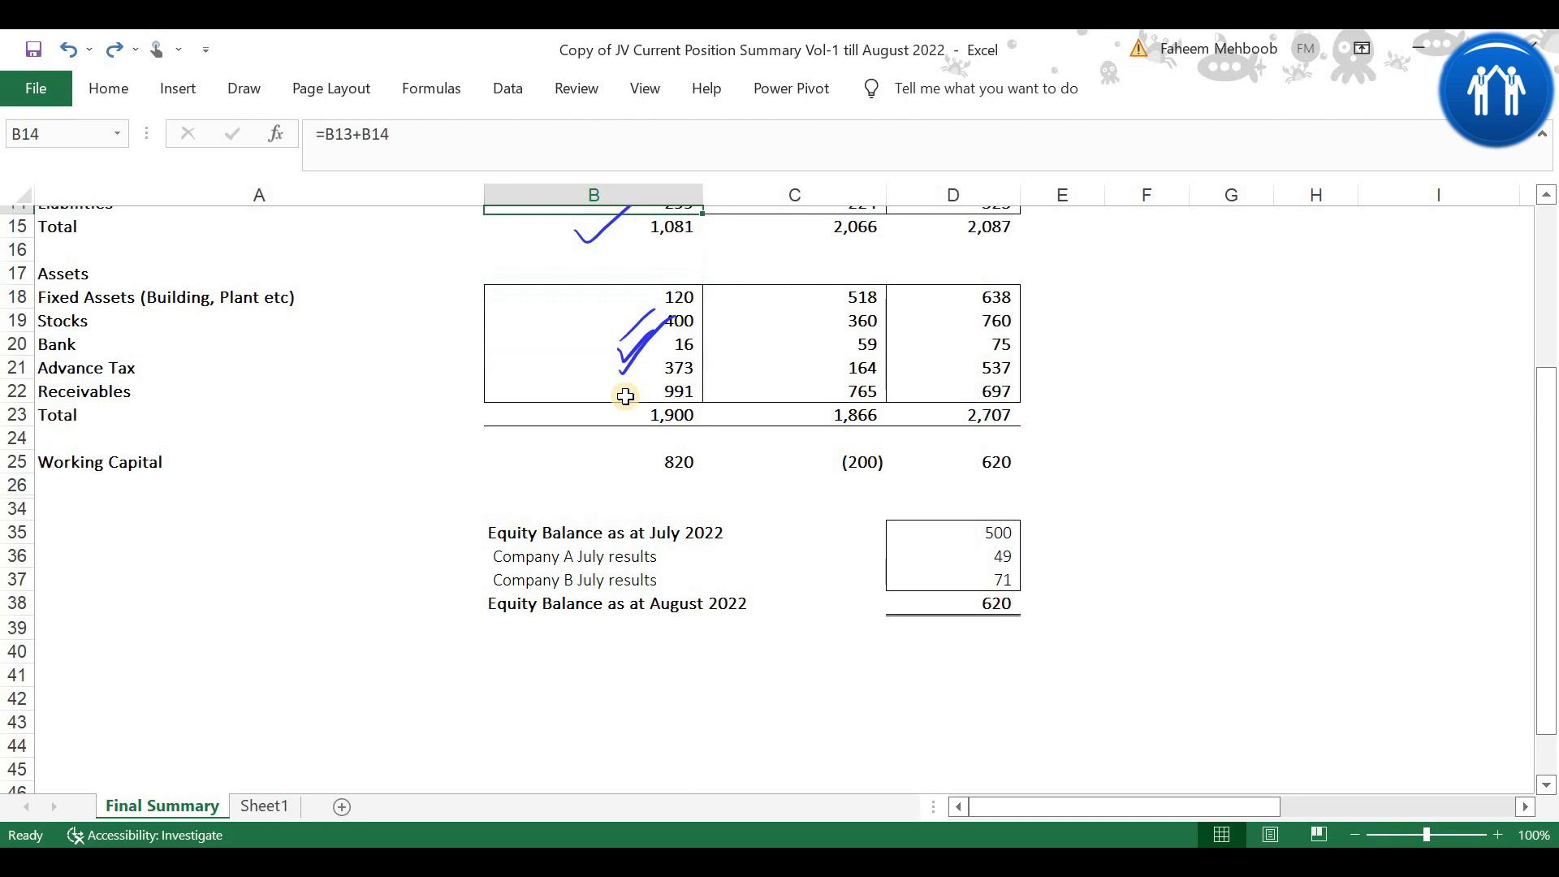
{"action": "key", "text": "Down"}
{"action": "key", "text": "Down"}
{"action": "key", "text": "Down"}
{"action": "key", "text": "Down"}
{"action": "key", "text": "Down"}
{"action": "key", "text": "Down"}
{"action": "key", "text": "Down"}
{"action": "key", "text": "Down"}
{"action": "key", "text": "Down"}
{"action": "key", "text": "Down"}
{"action": "key", "text": "Down"}
{"action": "key", "text": "Down"}
{"action": "key", "text": "Down"}
{"action": "key", "text": "Down"}
{"action": "key", "text": "Down"}
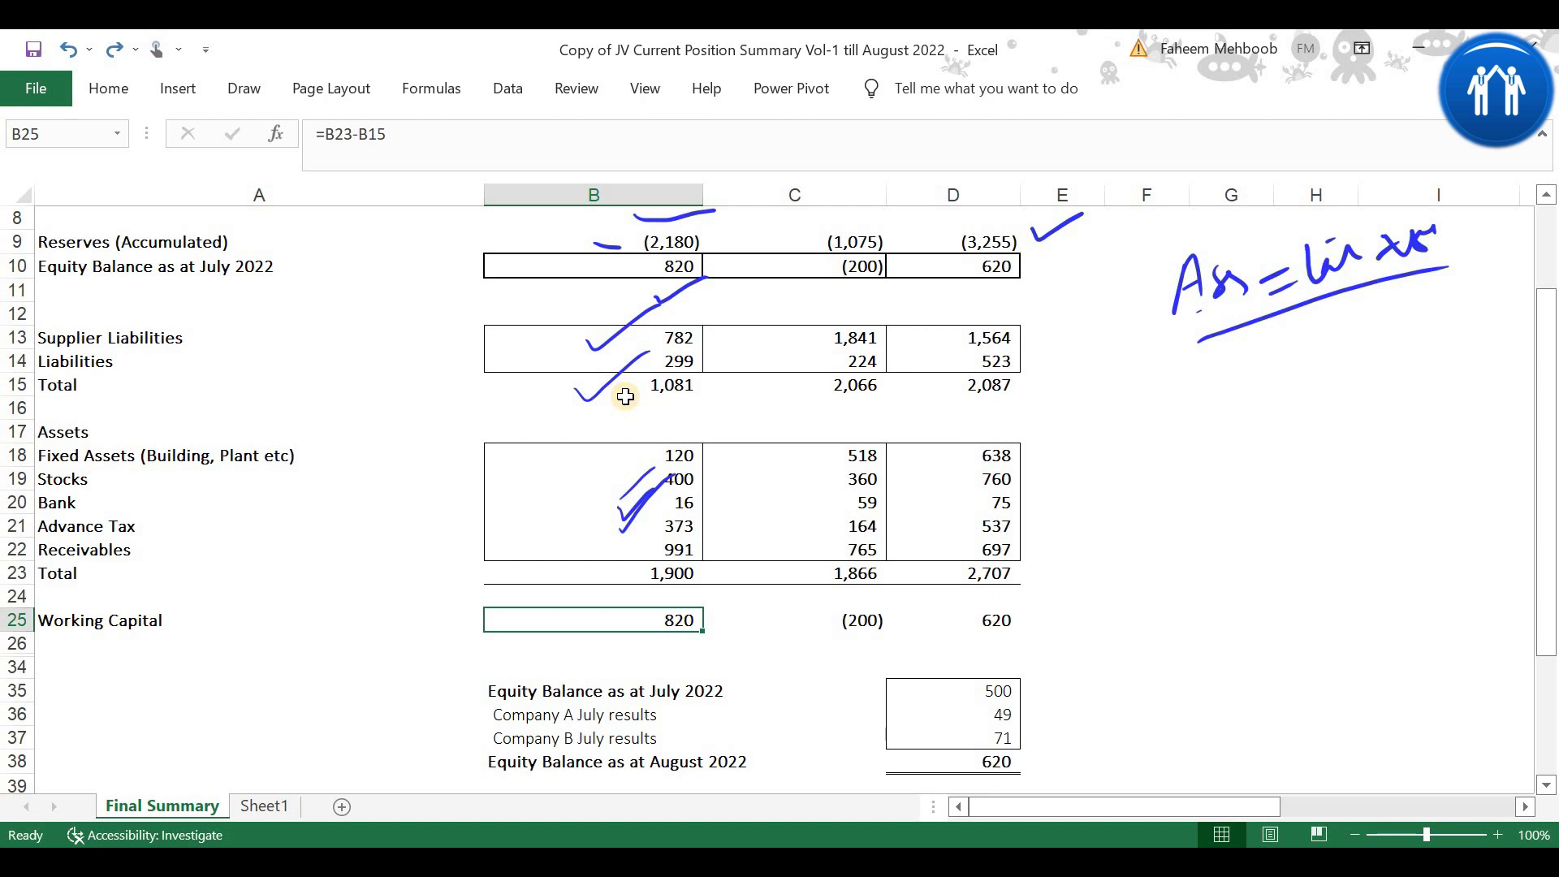
Step: Examine Company A's column from working capital up to the headings, ending on the paid up capital formula in B7
{"action": "key", "text": "Up"}
{"action": "key", "text": "Up"}
{"action": "key", "text": "Up"}
{"action": "key", "text": "Up"}
{"action": "key", "text": "Up"}
{"action": "key", "text": "Up"}
{"action": "key", "text": "Up"}
{"action": "key", "text": "Up"}
{"action": "key", "text": "Up"}
{"action": "key", "text": "Up"}
{"action": "key", "text": "Up"}
{"action": "key", "text": "Up"}
{"action": "key", "text": "Up"}
{"action": "key", "text": "Up"}
{"action": "key", "text": "Up"}
{"action": "key", "text": "Up"}
{"action": "key", "text": "Up"}
{"action": "key", "text": "Up"}
{"action": "key", "text": "Up"}
{"action": "key", "text": "Up"}
{"action": "key", "text": "Down"}
{"action": "key", "text": "Down"}
{"action": "key", "text": "Down"}
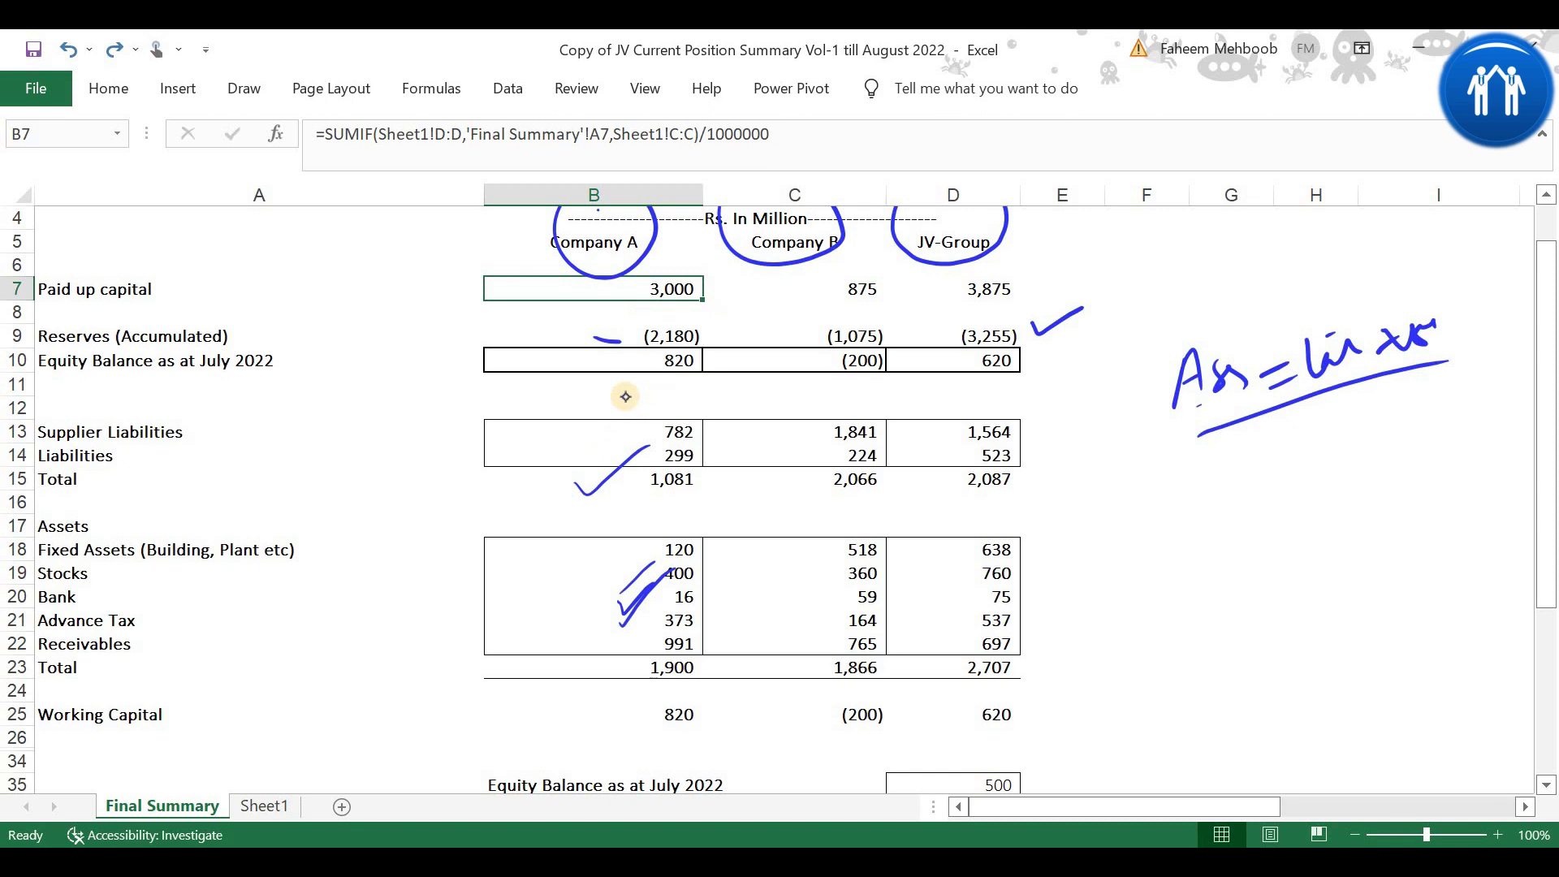
Step: Highlight the JV-Group, Company B and Company A columns from the heading row downward
{"action": "key", "text": "Right"}
{"action": "key", "text": "Right"}
{"action": "key", "text": "Up"}
{"action": "key", "text": "Up"}
{"action": "key", "text": "ctrl+shift+Down"}
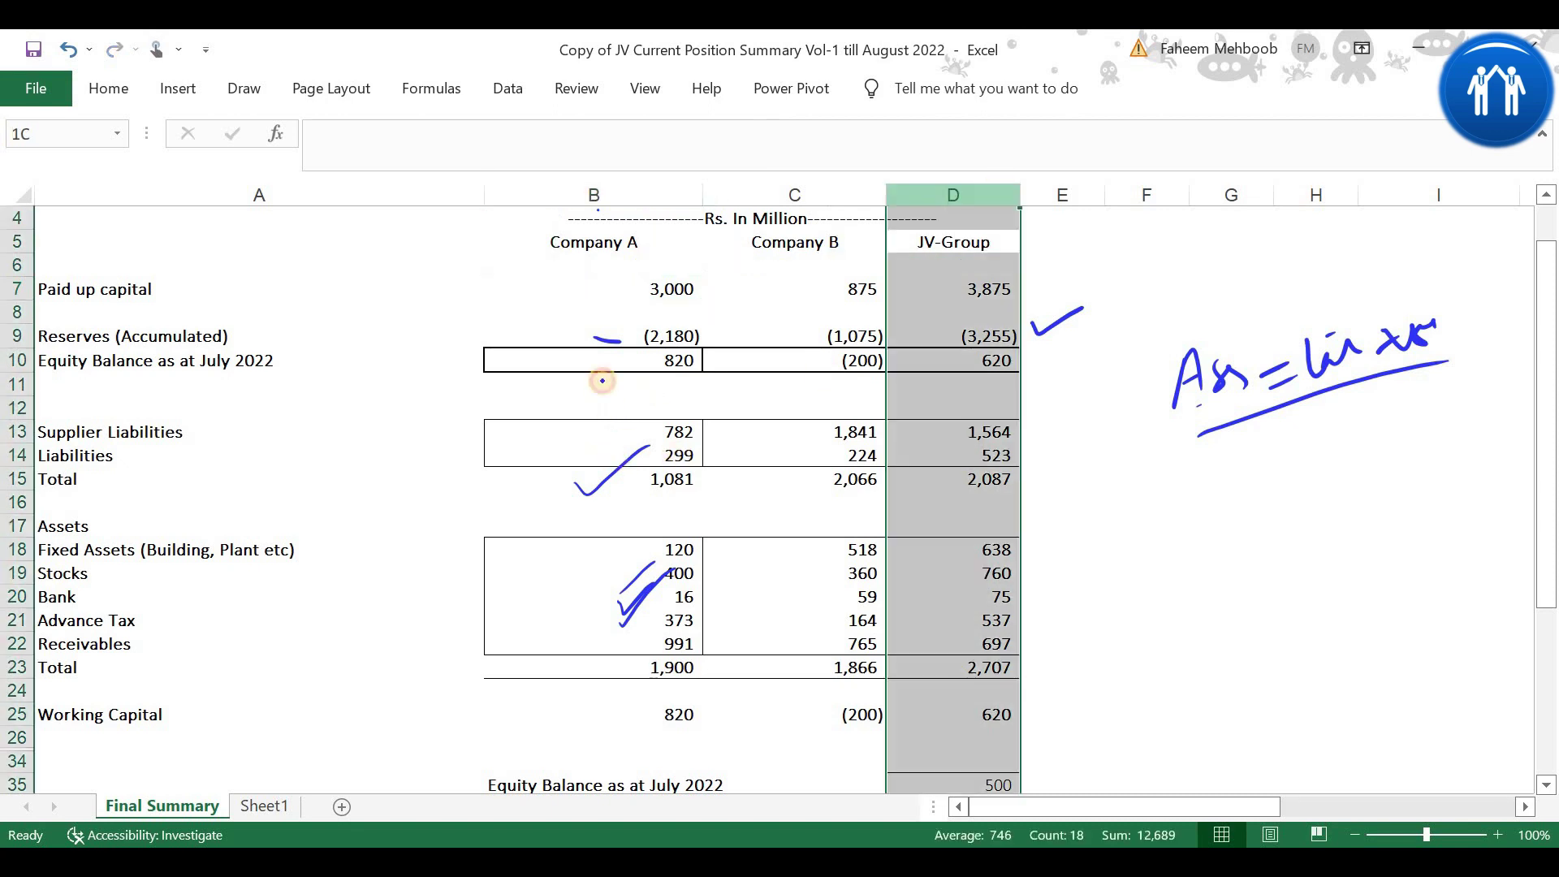
{"action": "key", "text": "shift+Left"}
{"action": "key", "text": "shift+Left"}
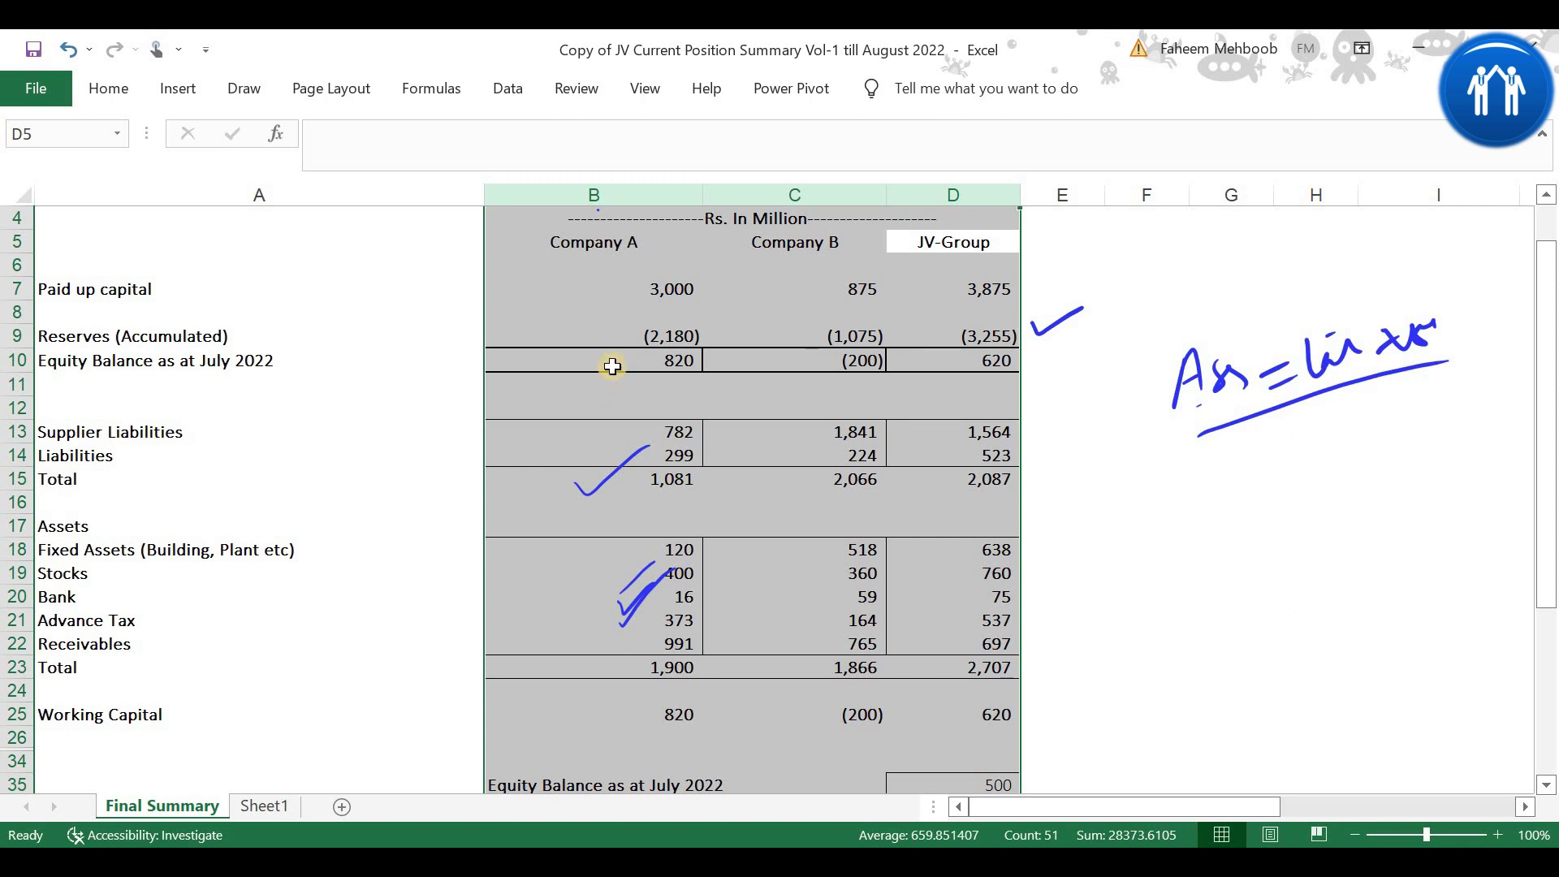
Step: Inspect the formulas for Company B's total liabilities, supplier liabilities and receivables, and for both companies' working capital
{"action": "left_click", "coordinate": [762, 479]}
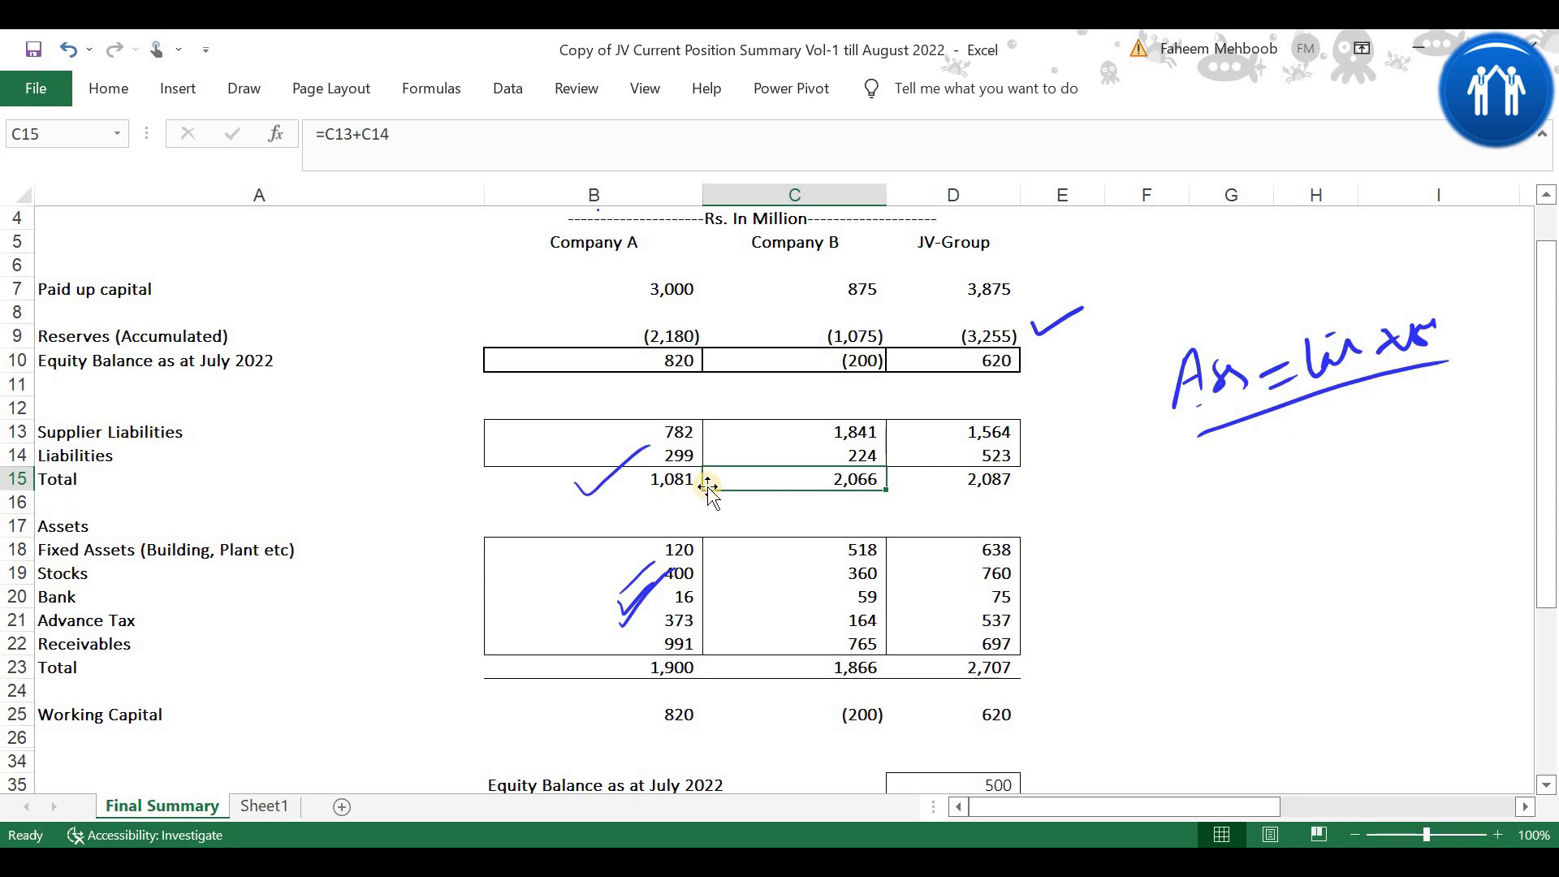
{"action": "left_click", "coordinate": [679, 719]}
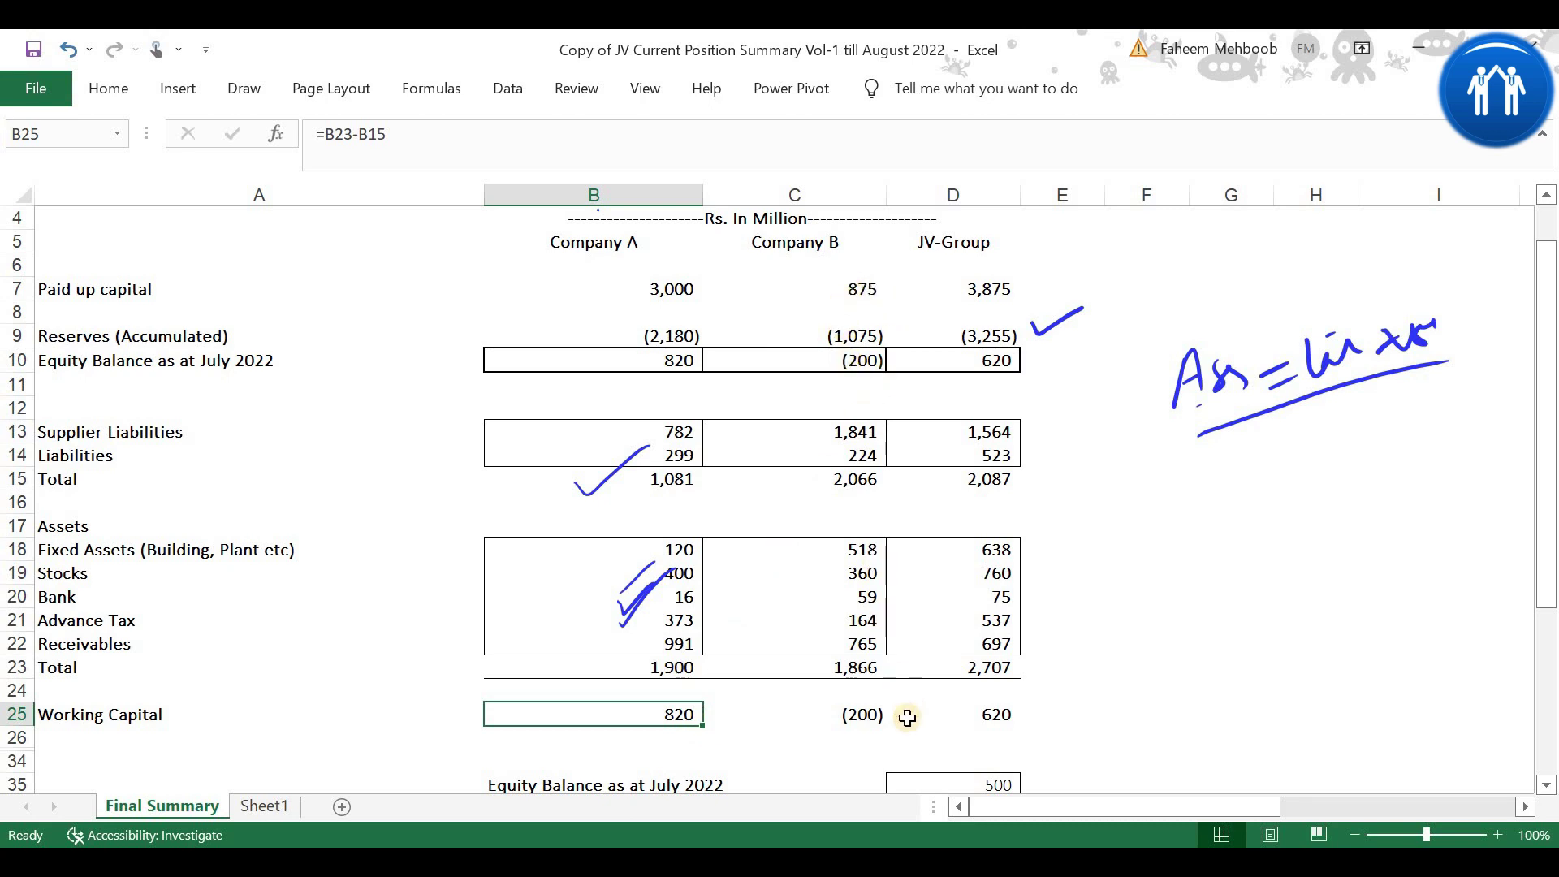
{"action": "left_click", "coordinate": [882, 721]}
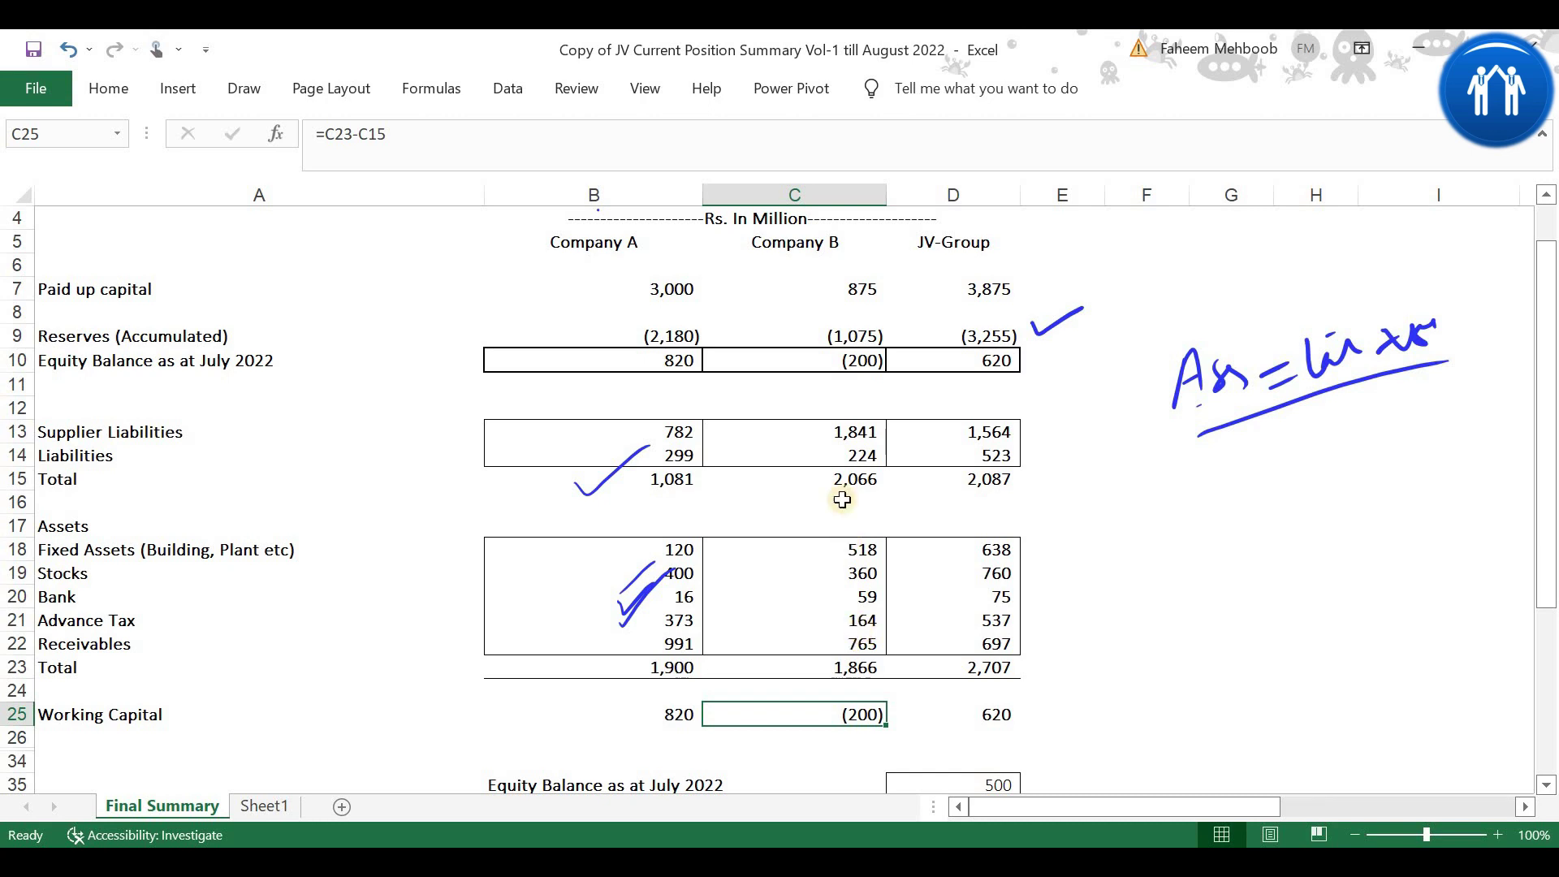
{"action": "left_click", "coordinate": [837, 434]}
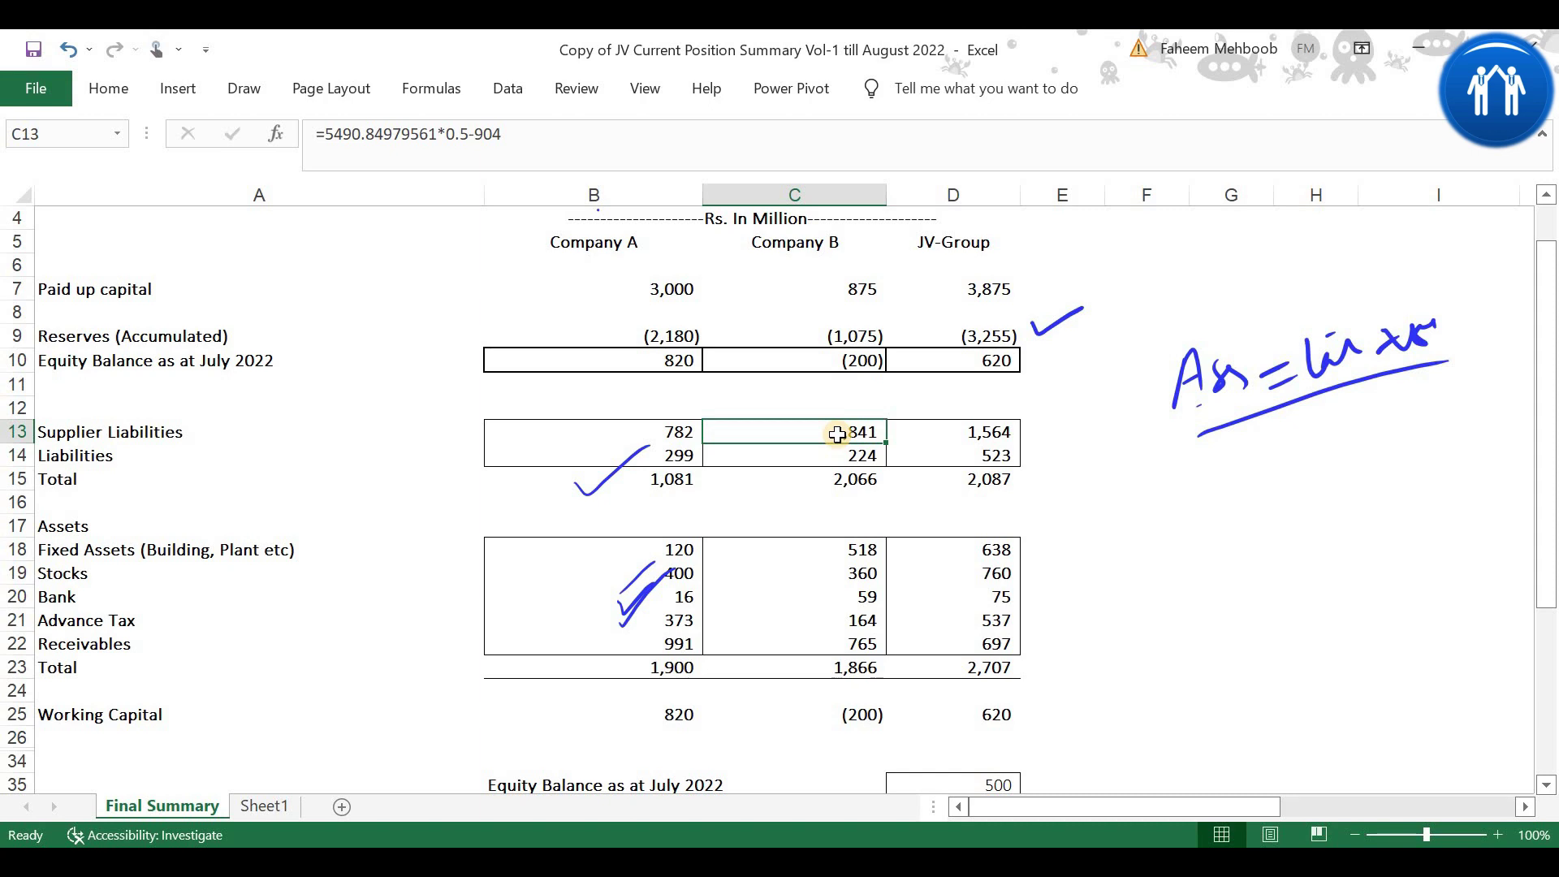
{"action": "left_click", "coordinate": [863, 645]}
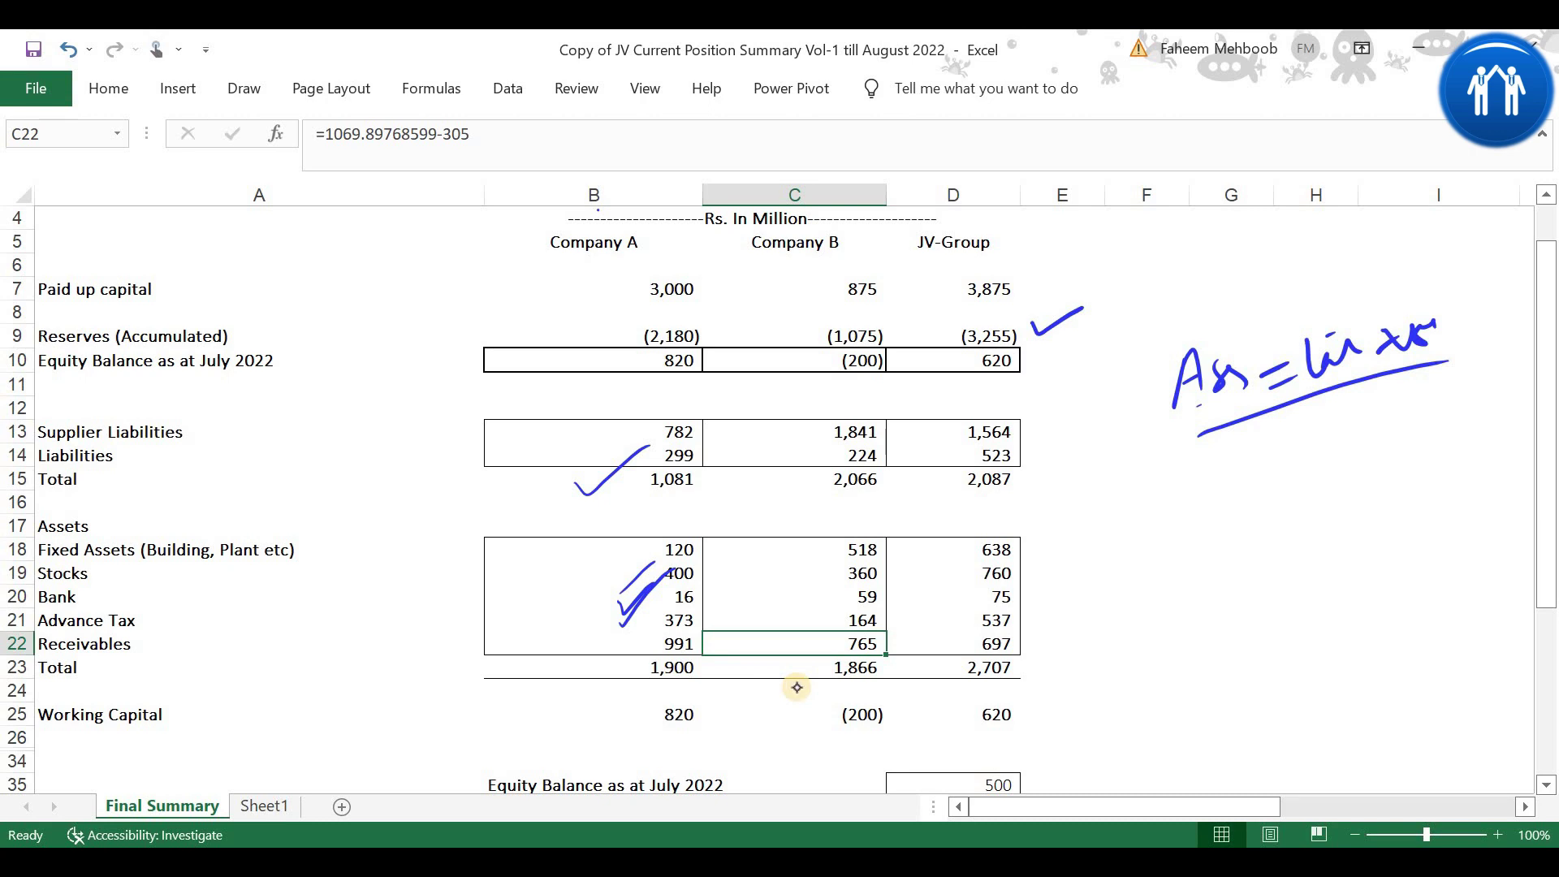
Step: Undo the ink annotations on the Final Summary sheet
{"action": "key", "text": "ctrl+z"}
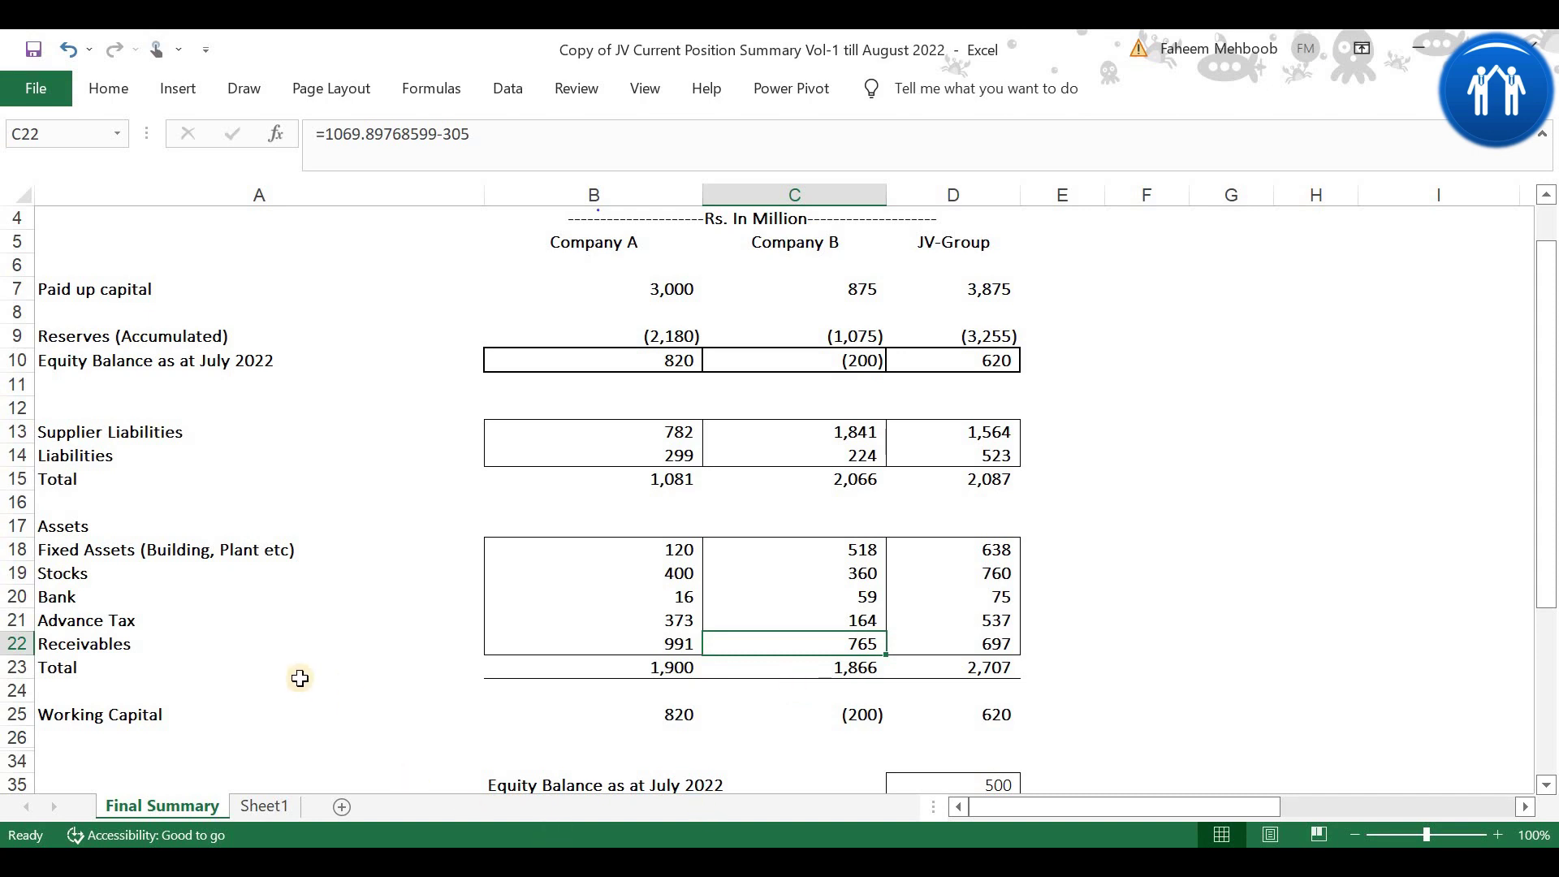
Step: Open Sheet1 and inspect the code, ledger description and closing balance of Company A's first trial balance entry
{"action": "left_click", "coordinate": [262, 806]}
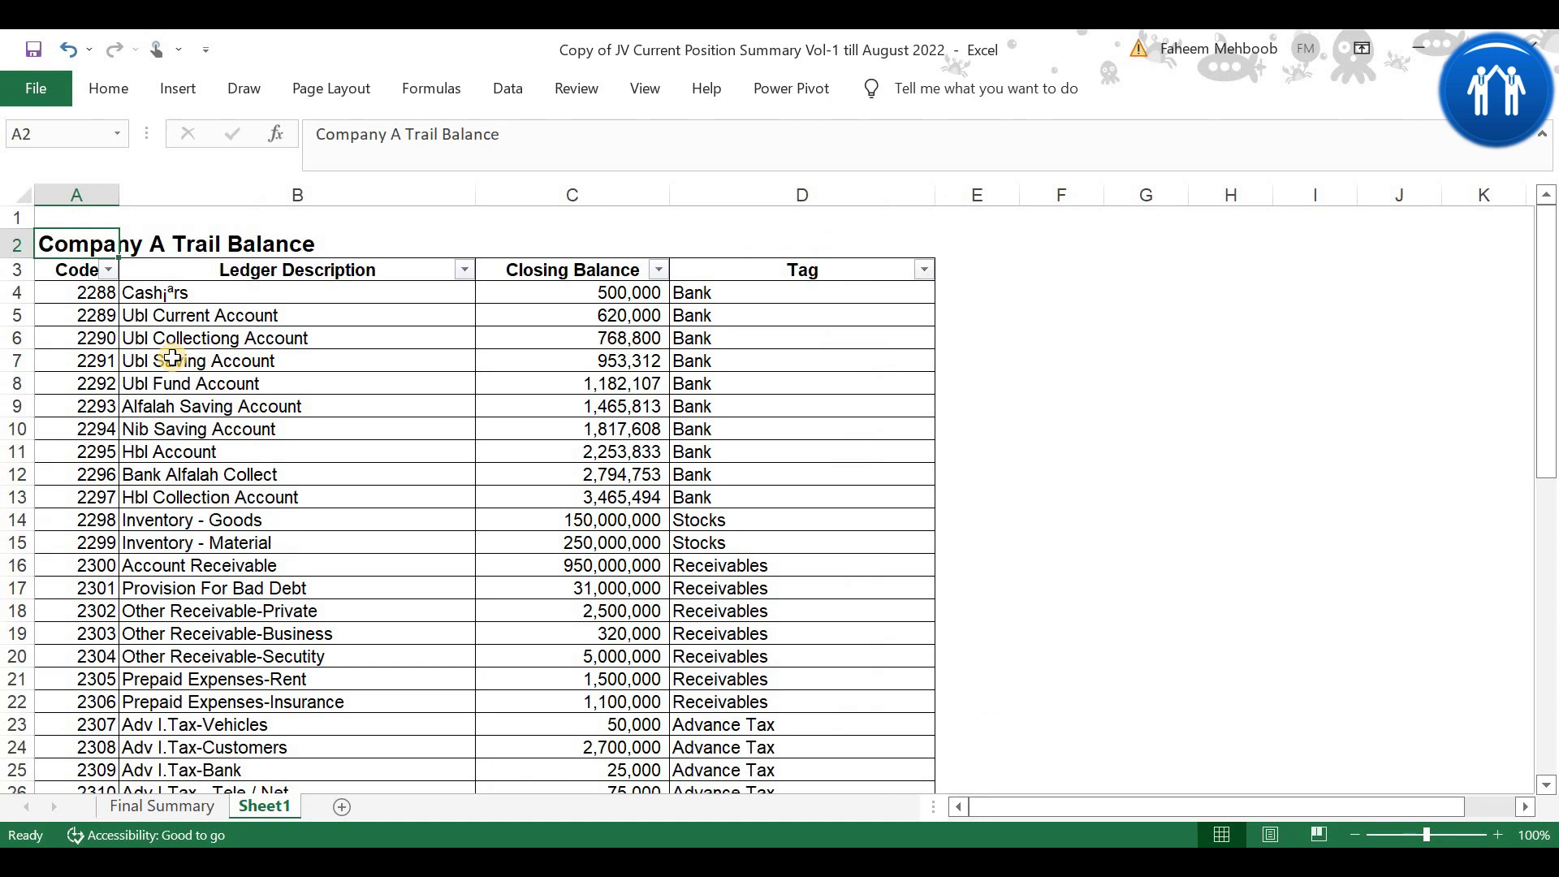
{"action": "left_click", "coordinate": [48, 291]}
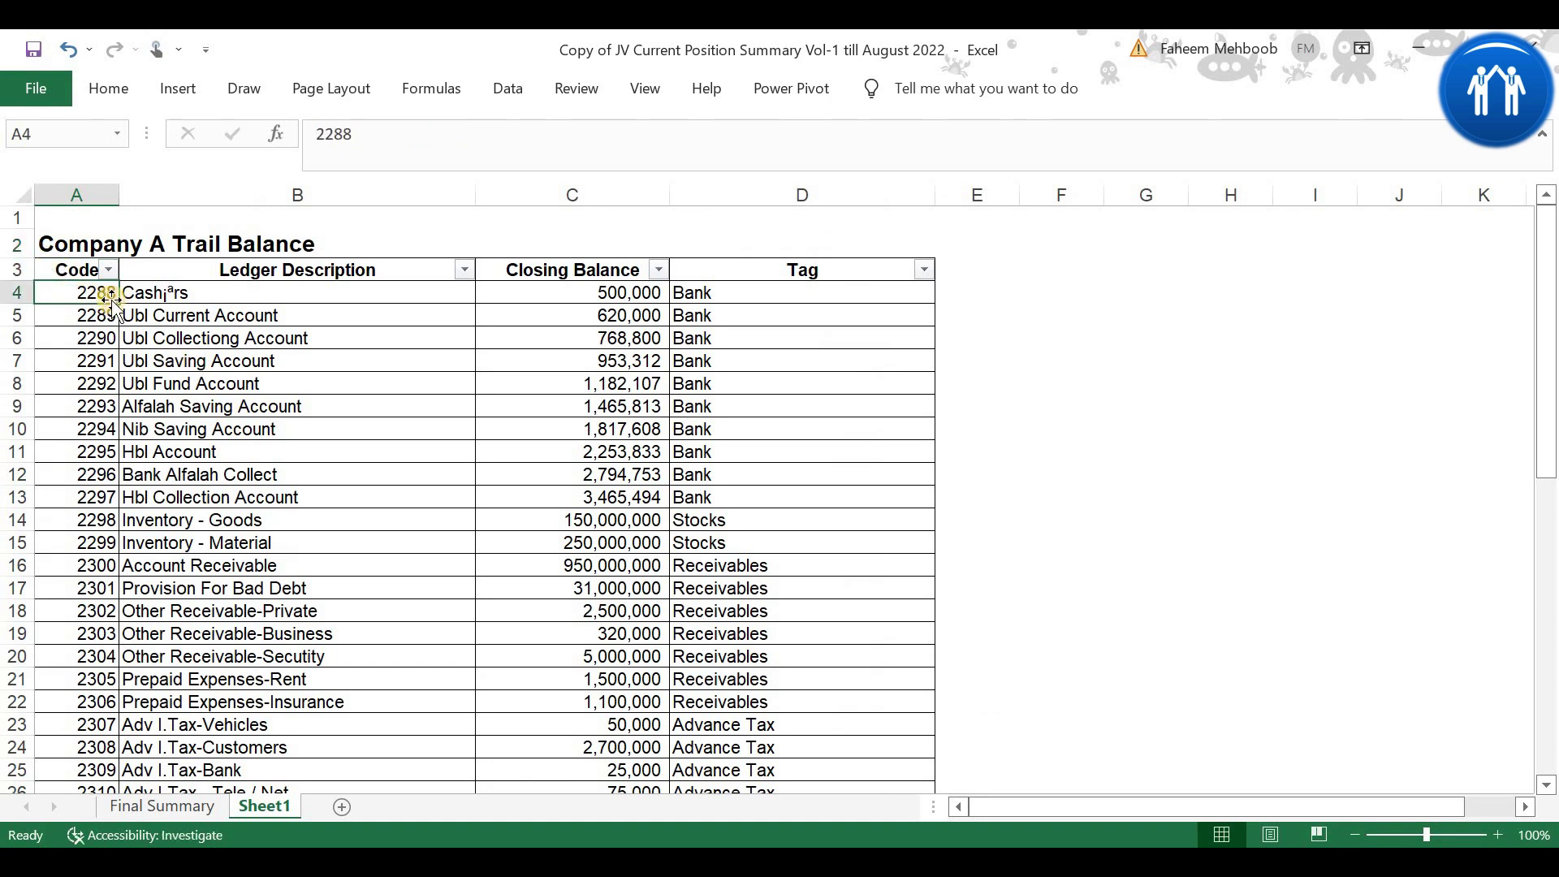
{"action": "left_click", "coordinate": [161, 288]}
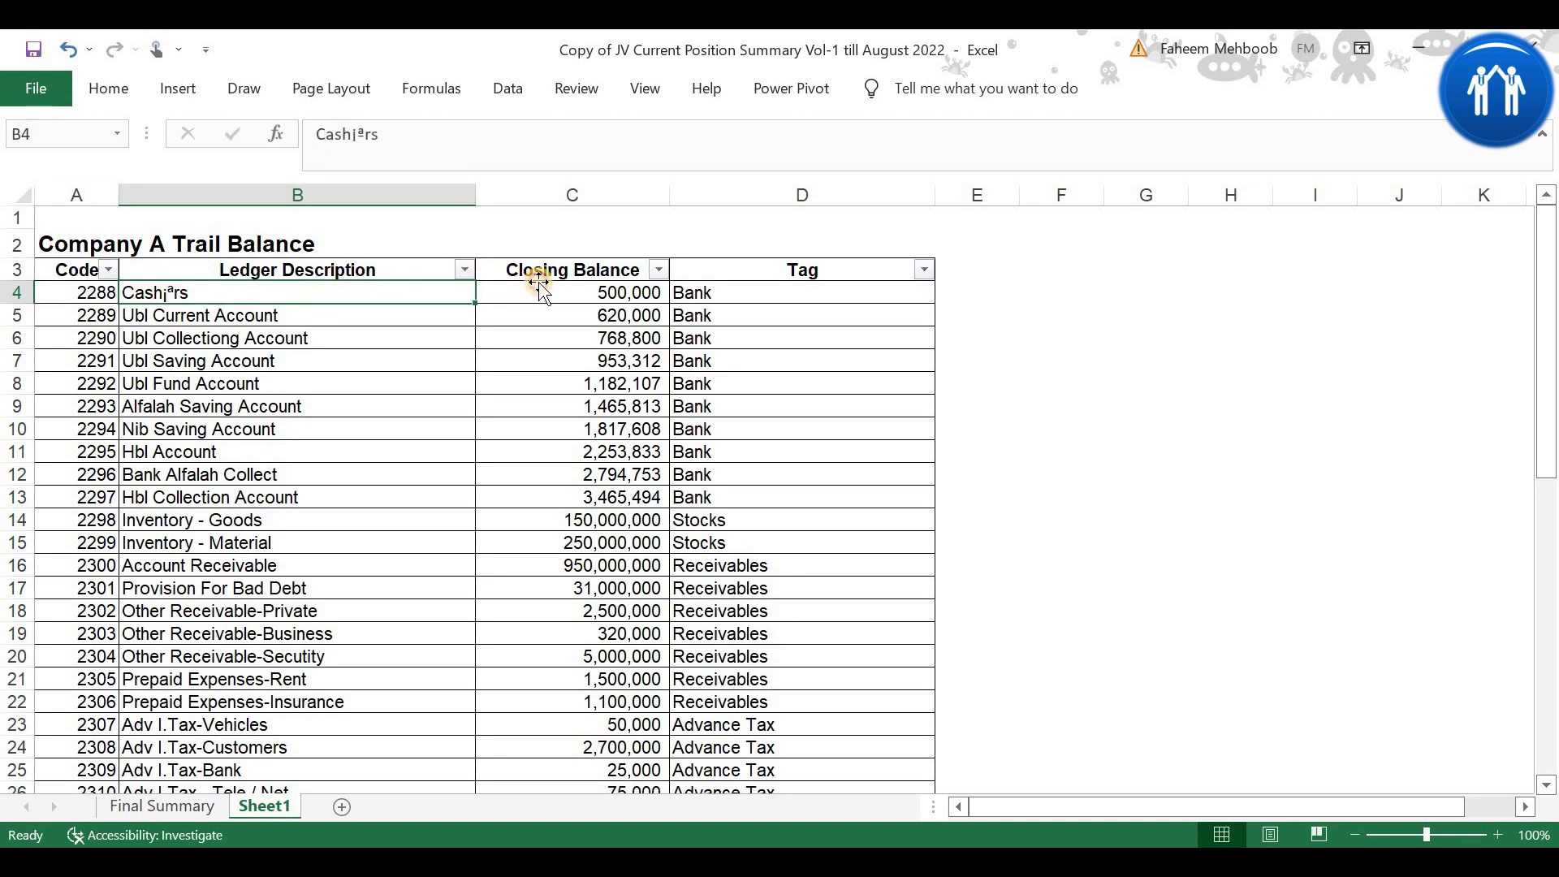
{"action": "left_click", "coordinate": [540, 286]}
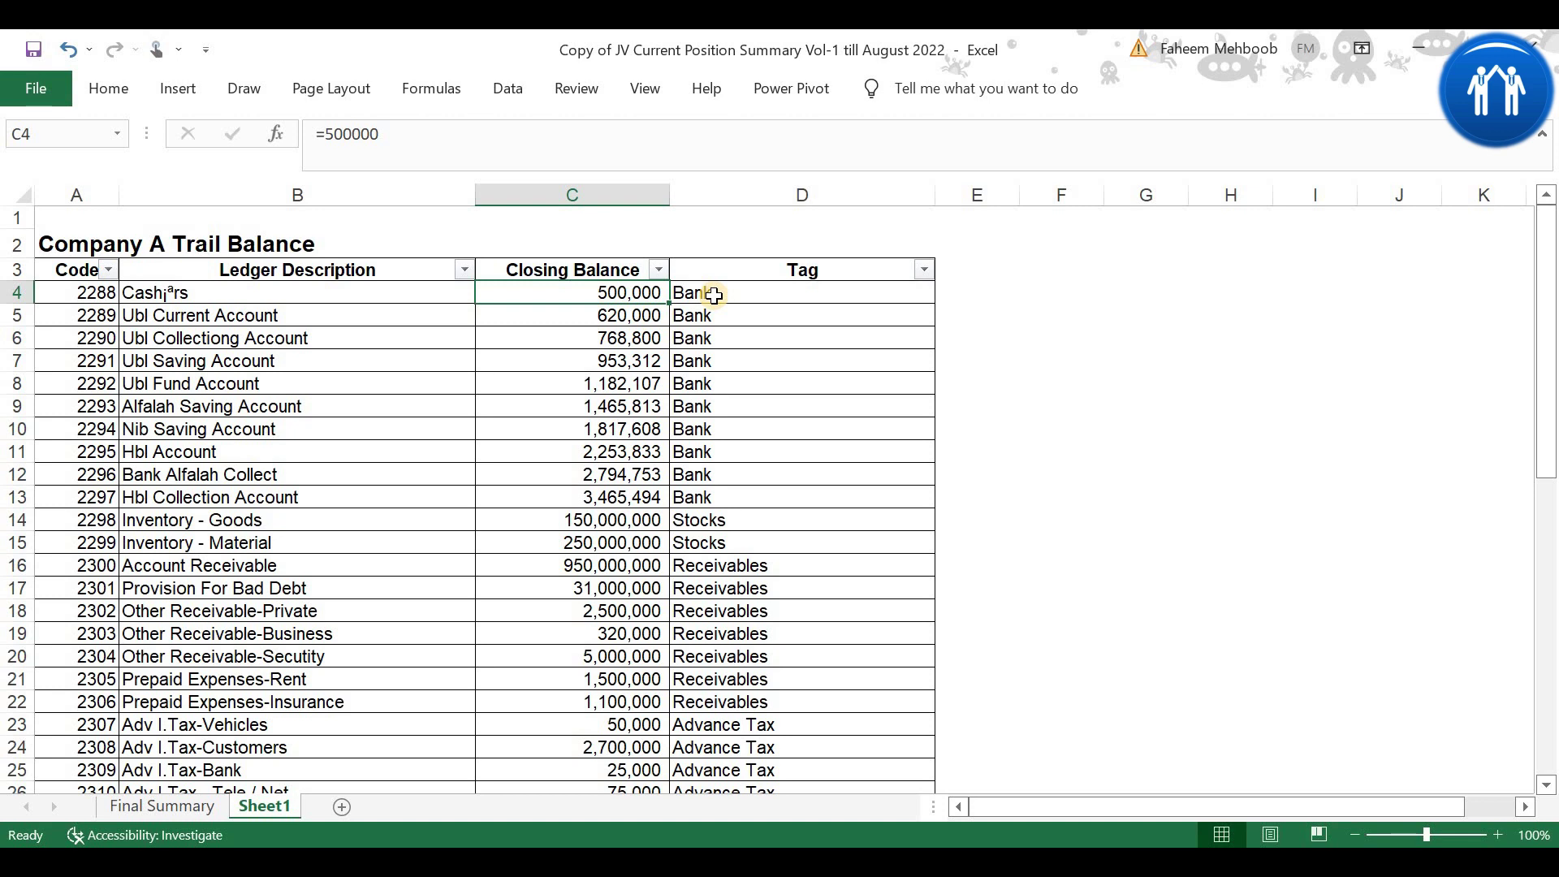
Step: Compare the Bank line in Final Summary with the Bank tag assigned to ledgers in Sheet1
{"action": "left_click", "coordinate": [191, 805]}
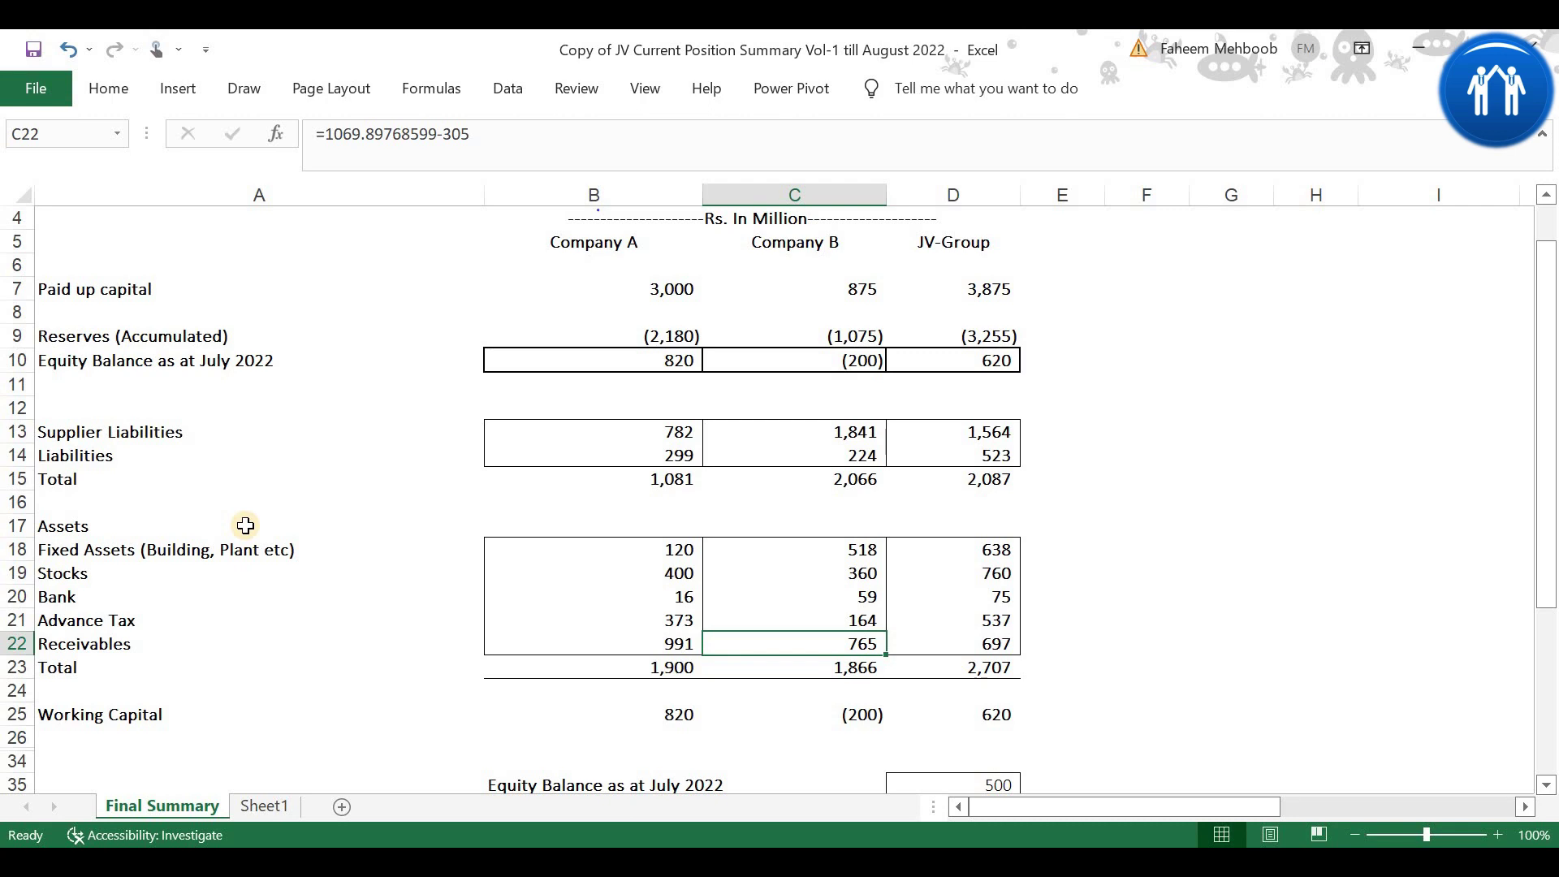
{"action": "left_click", "coordinate": [88, 604]}
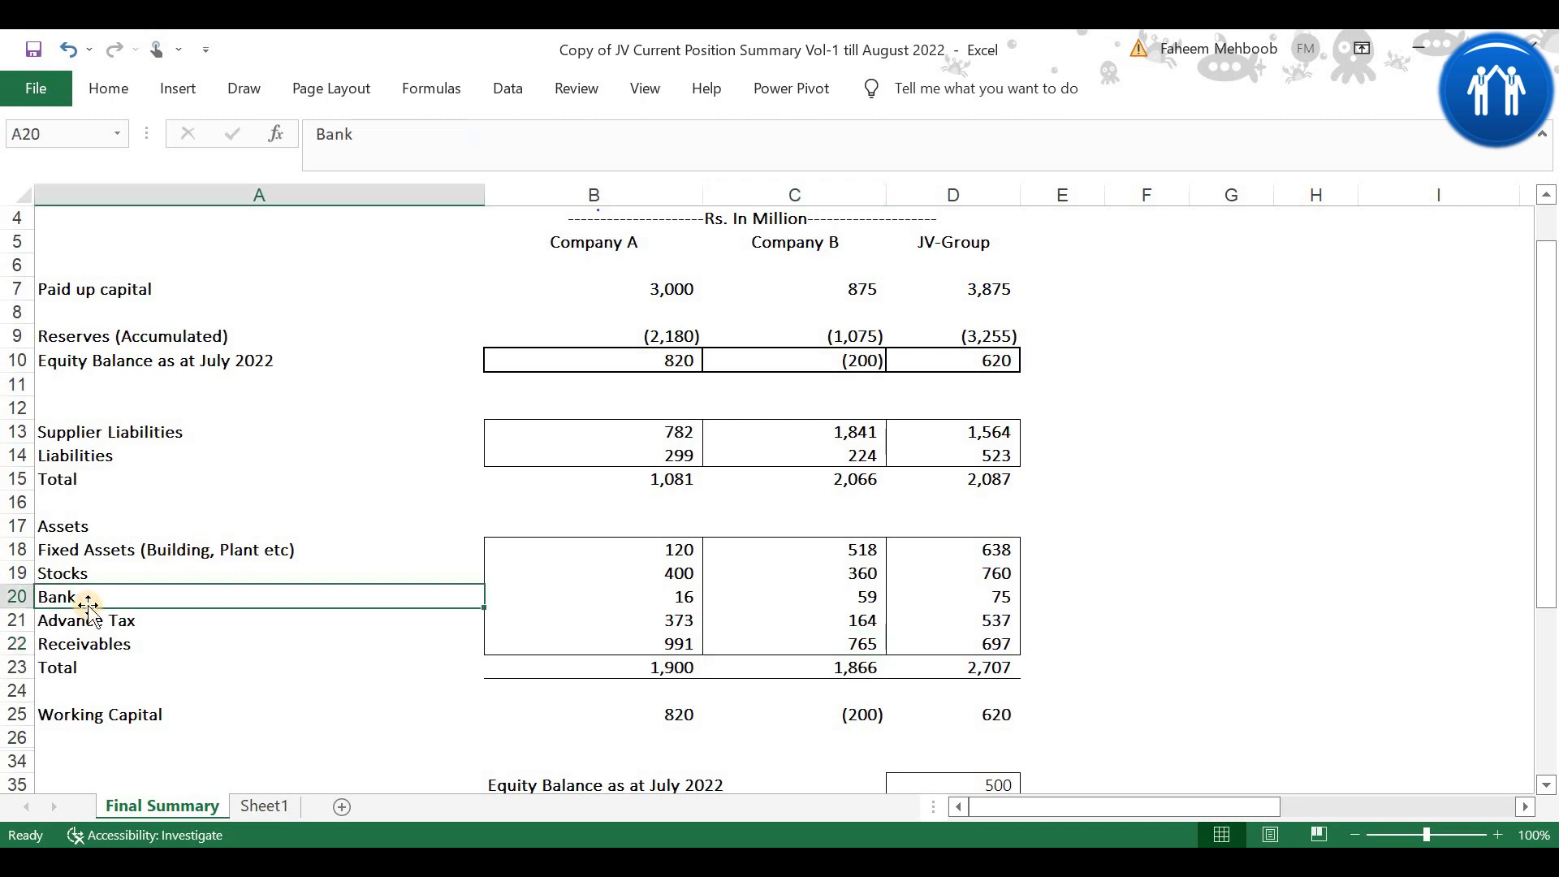
{"action": "left_click", "coordinate": [256, 804]}
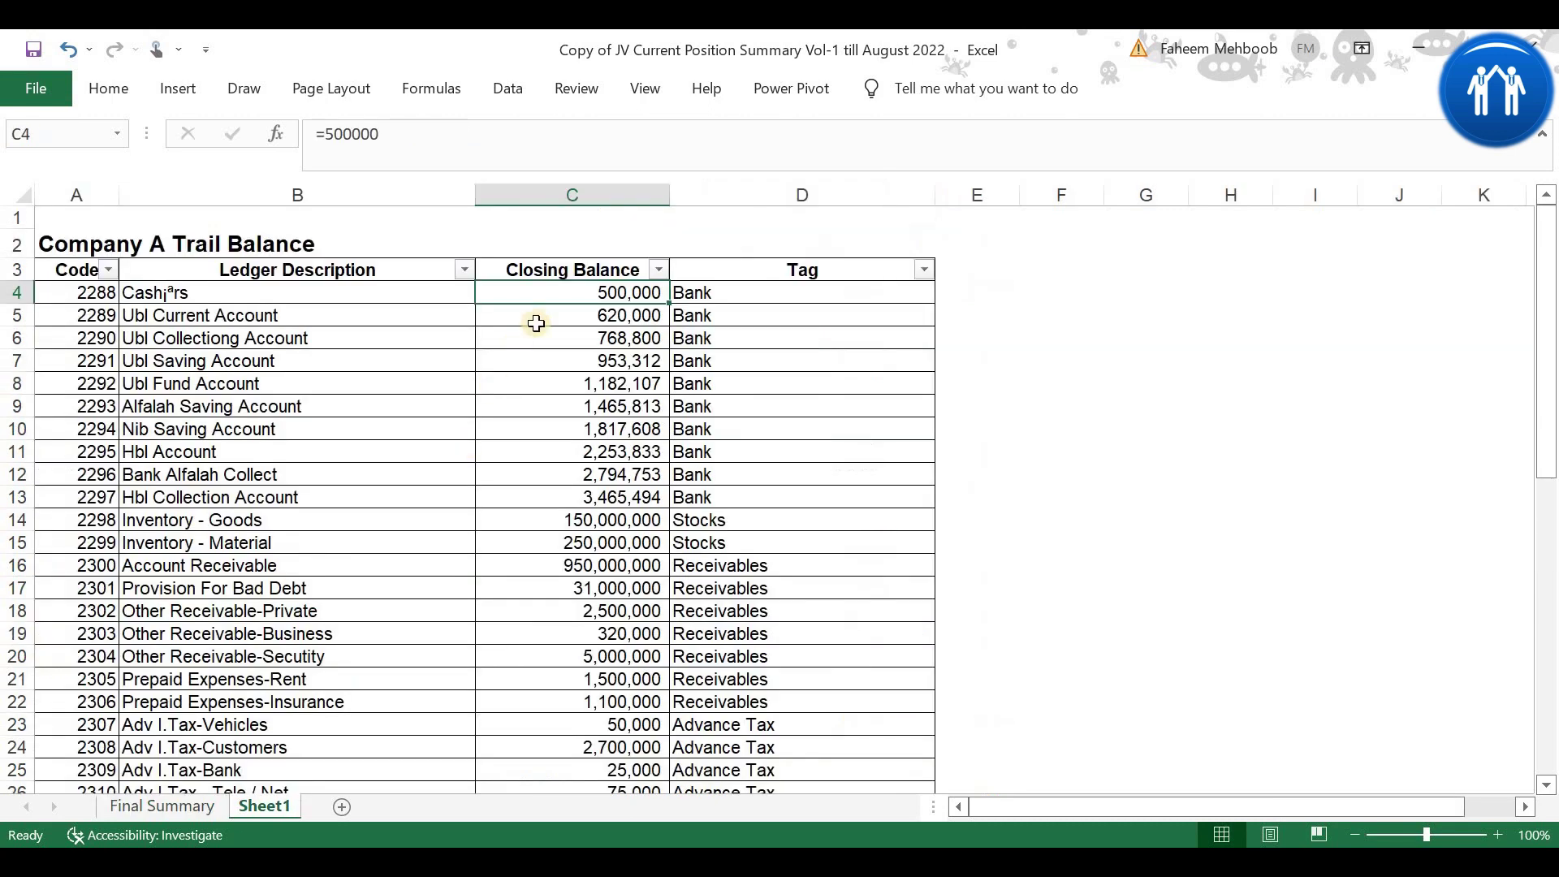
{"action": "left_click", "coordinate": [702, 314]}
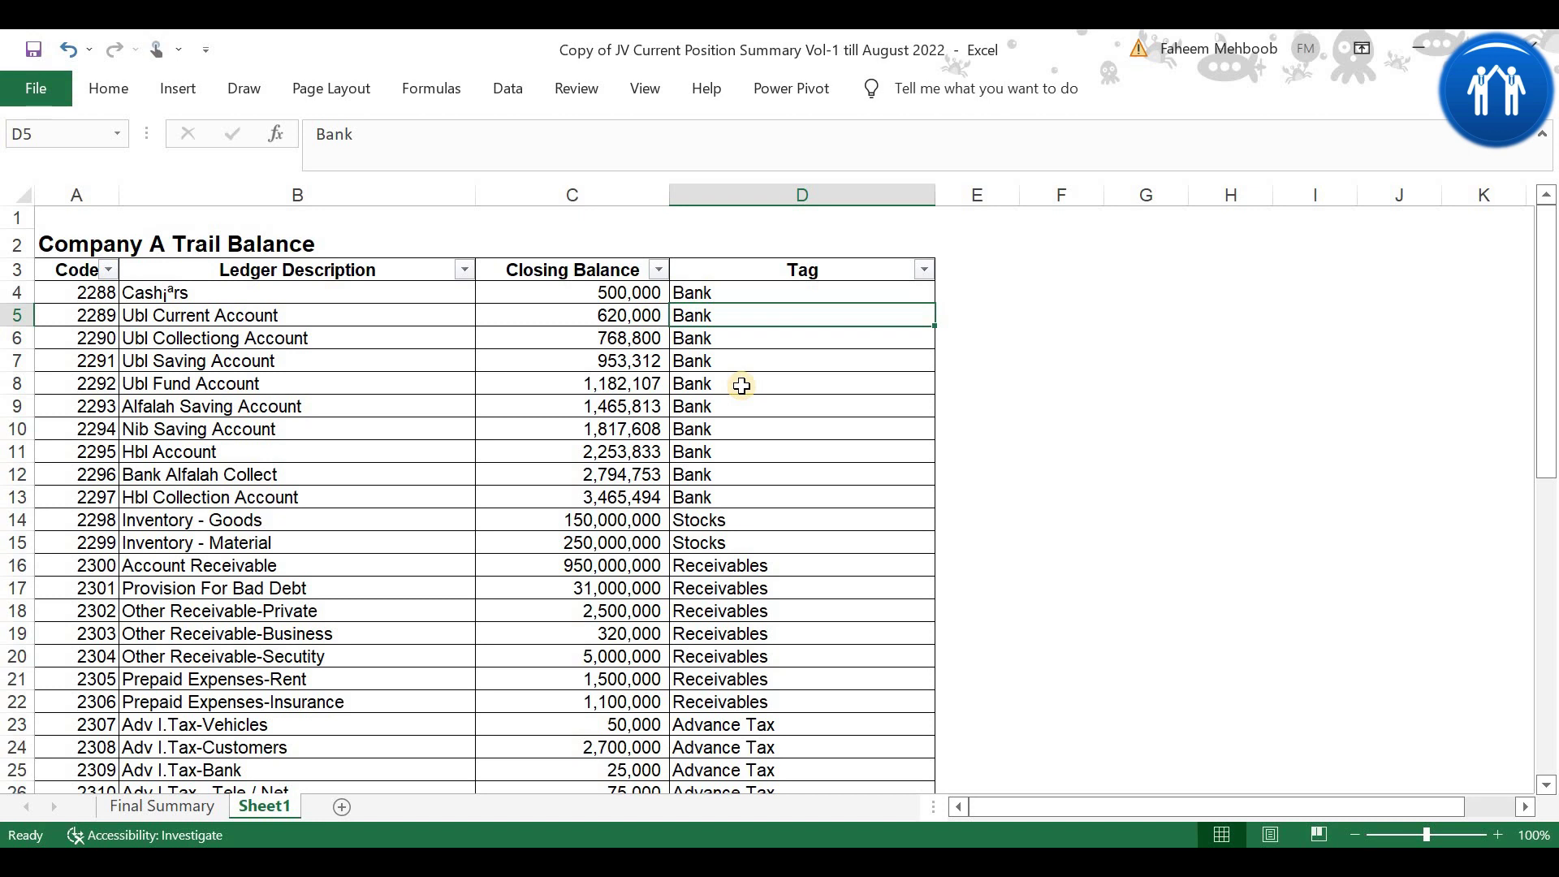
Step: Filter the trial balance's Tag column to show only Advance Tax
{"action": "left_click", "coordinate": [928, 277]}
{"action": "left_click", "coordinate": [1002, 547]}
{"action": "left_click", "coordinate": [1009, 572]}
{"action": "left_click", "coordinate": [1084, 776]}
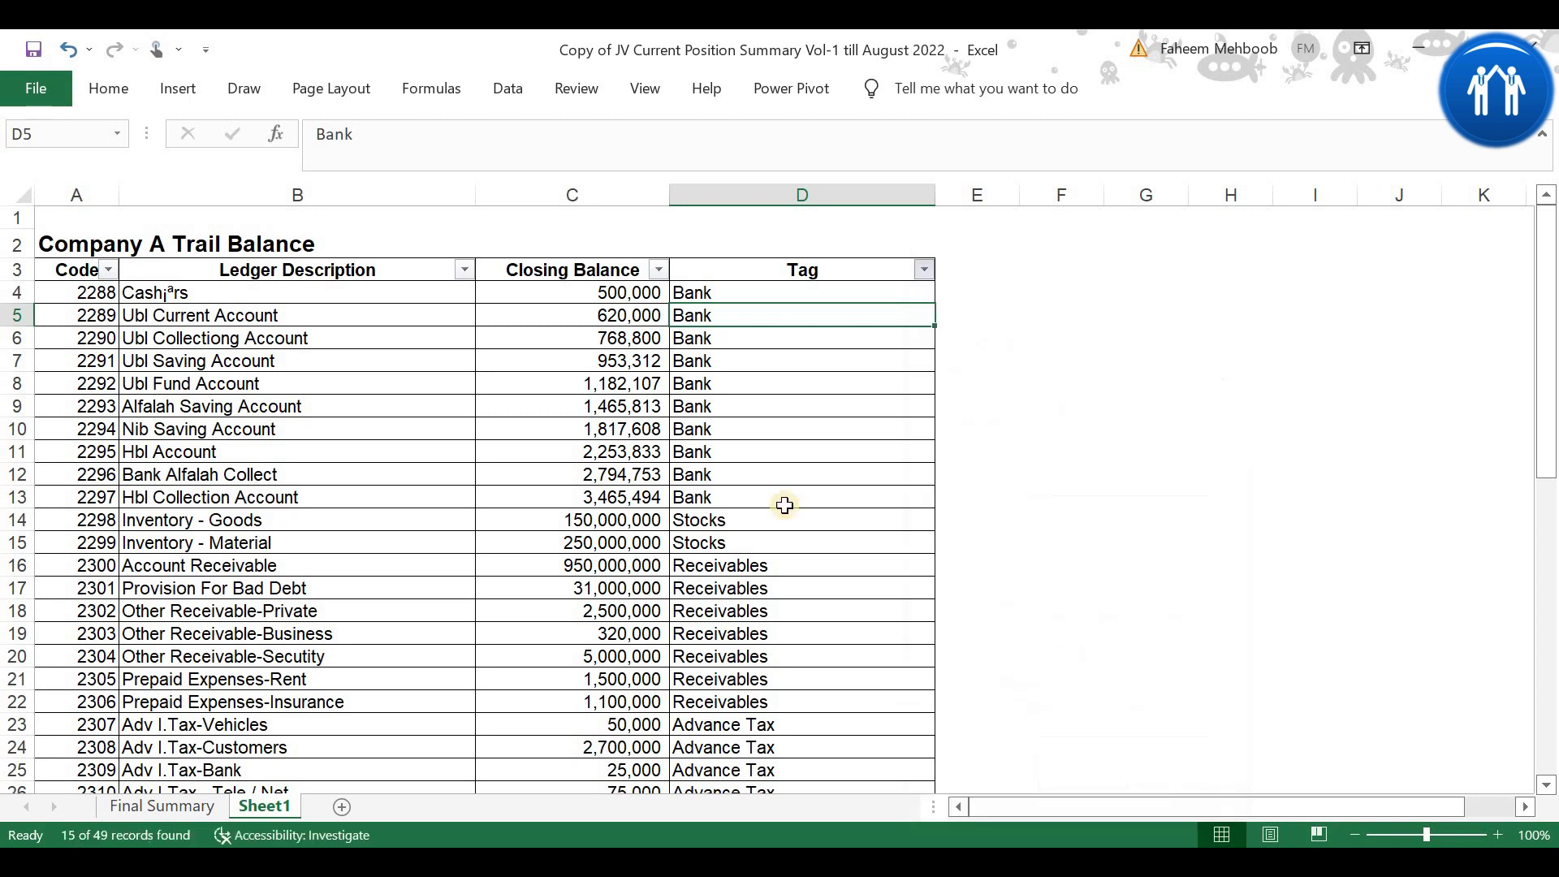
Step: Switch the Tag filter to show only Fixed Assets (Building, Plant etc)
{"action": "left_click", "coordinate": [926, 271]}
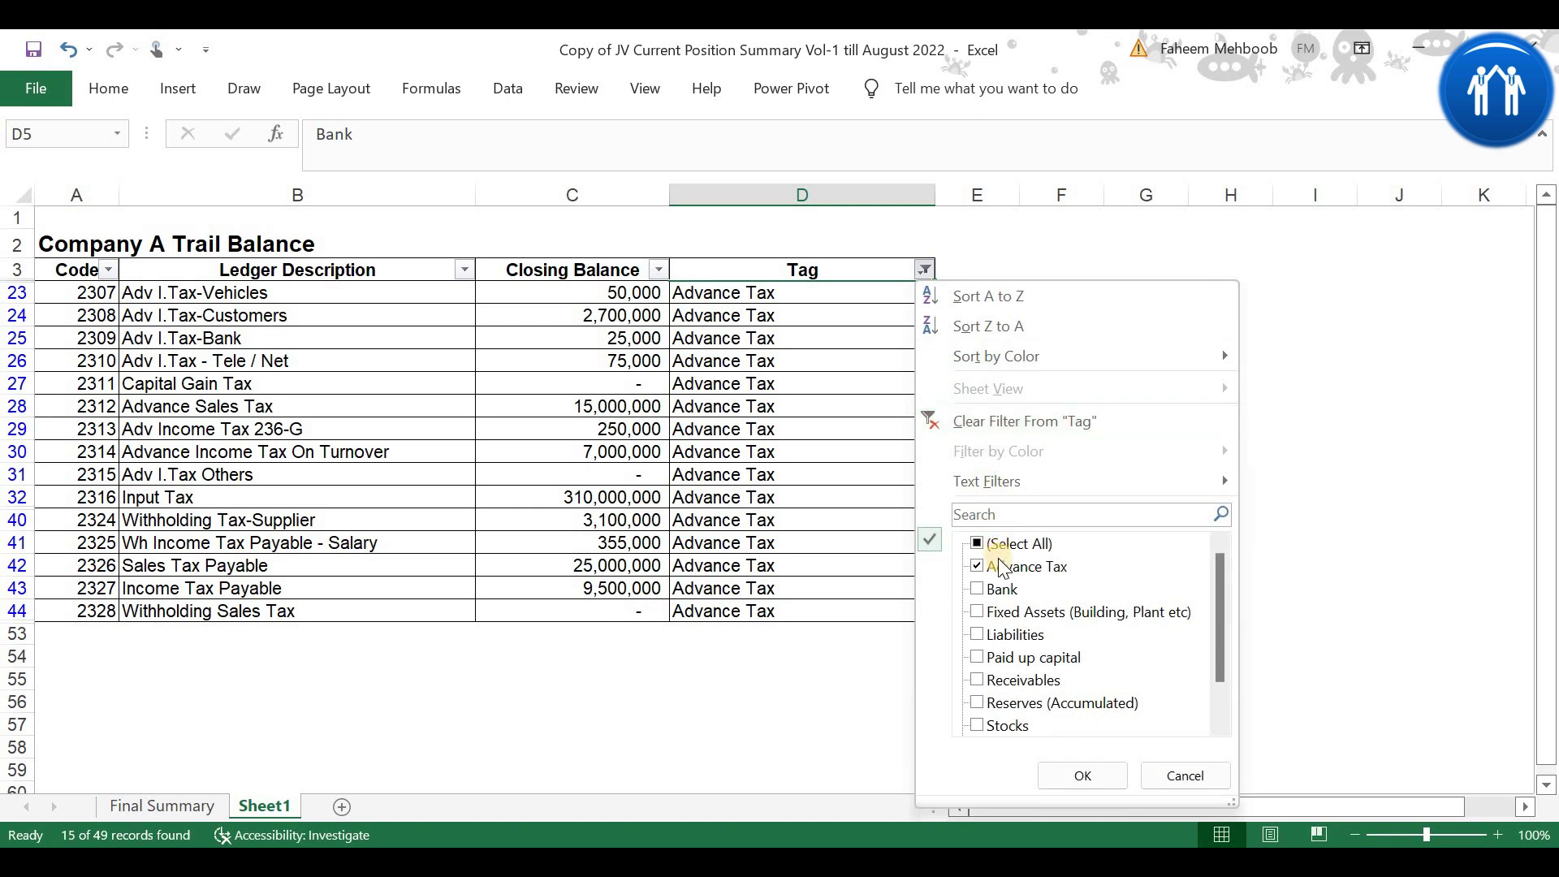
{"action": "left_click", "coordinate": [998, 569]}
{"action": "left_click", "coordinate": [1005, 613]}
{"action": "left_click", "coordinate": [1082, 776]}
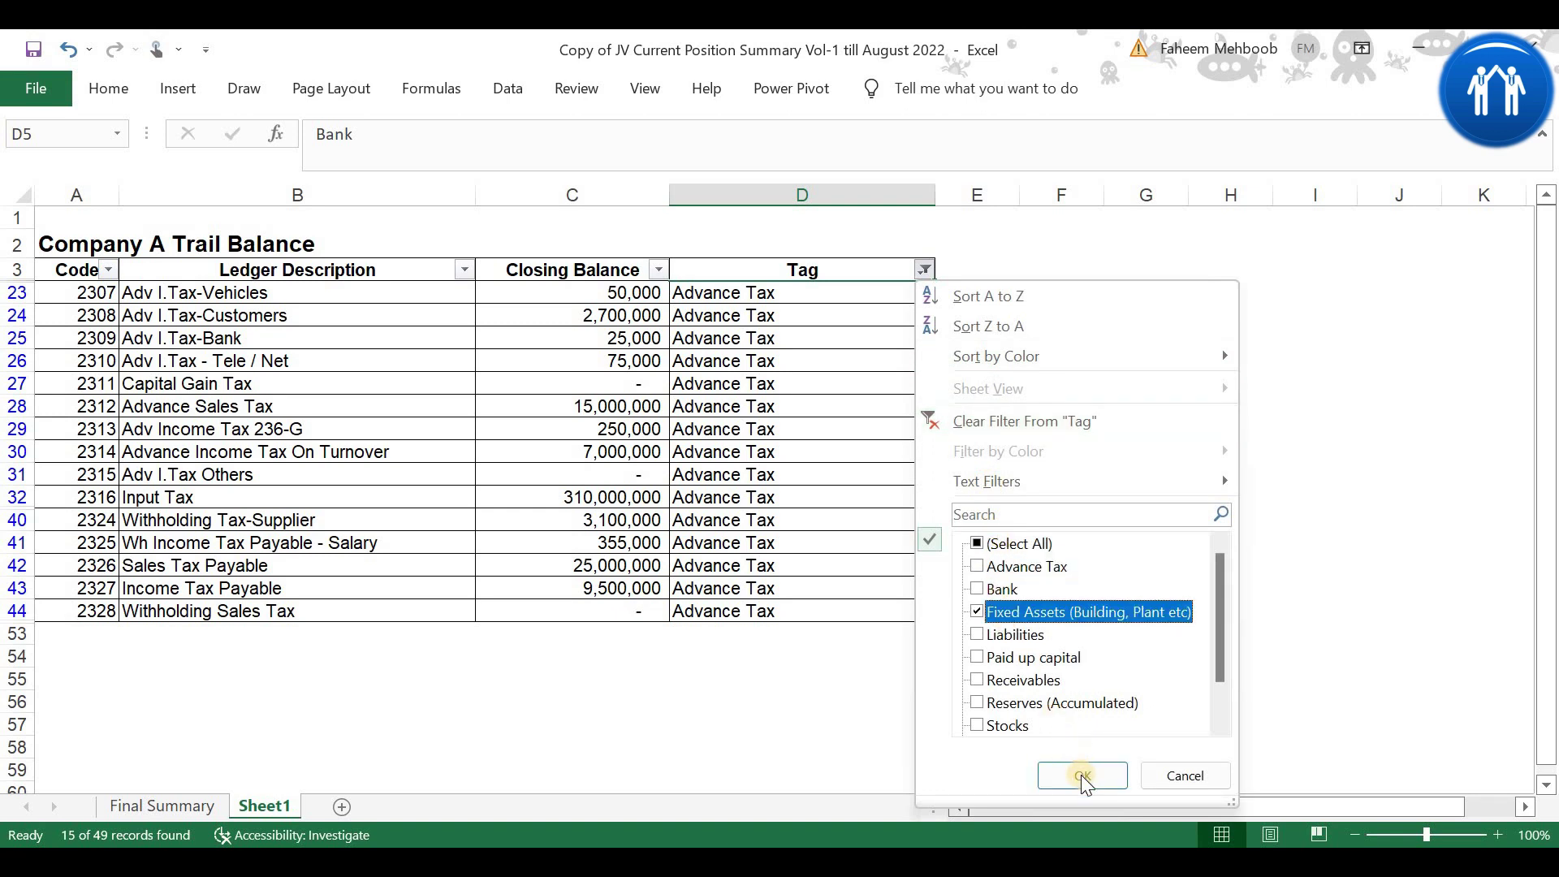
Step: Switch the Tag filter to show only Liabilities
{"action": "left_click", "coordinate": [922, 271]}
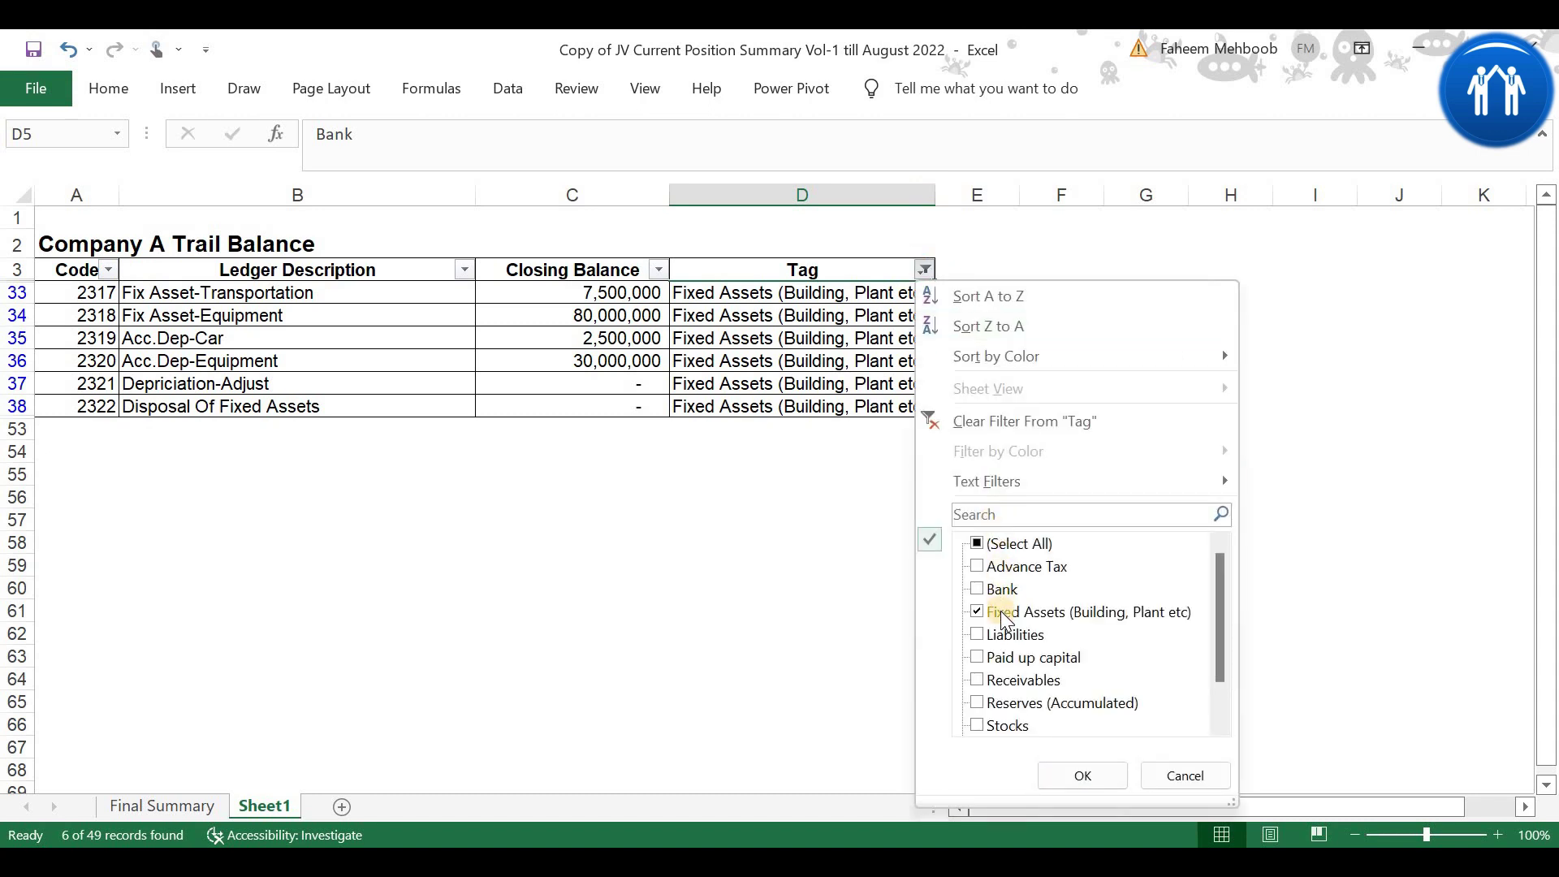
{"action": "left_click", "coordinate": [1005, 616]}
{"action": "left_click", "coordinate": [1007, 634]}
{"action": "left_click", "coordinate": [1074, 784]}
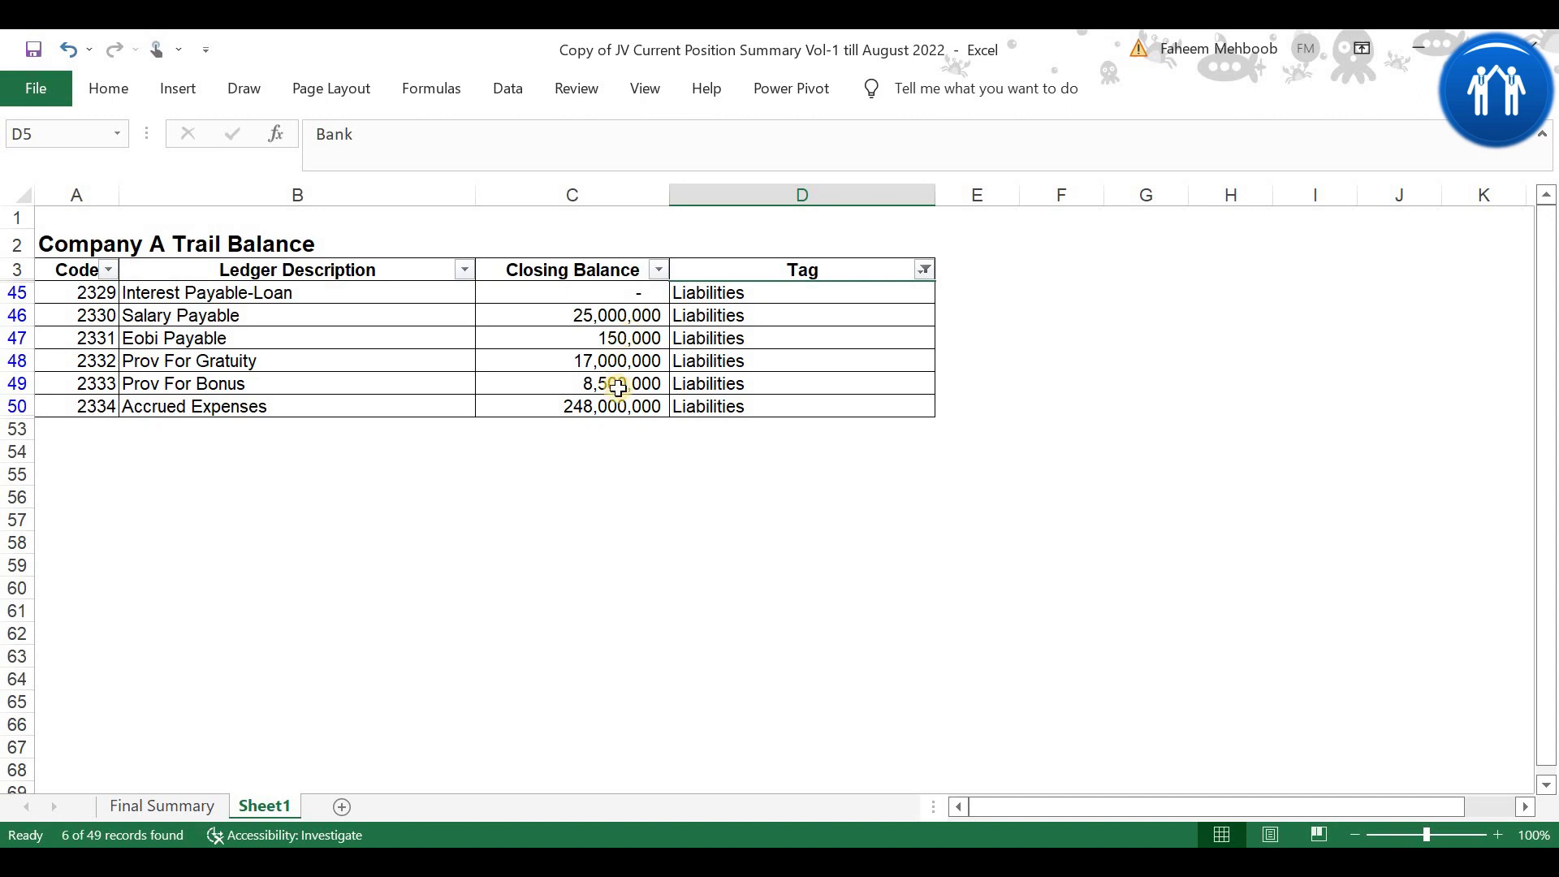
Step: Switch the trial balance's Tag filter to show only Receivables
{"action": "left_click", "coordinate": [925, 269]}
{"action": "left_click", "coordinate": [1007, 634]}
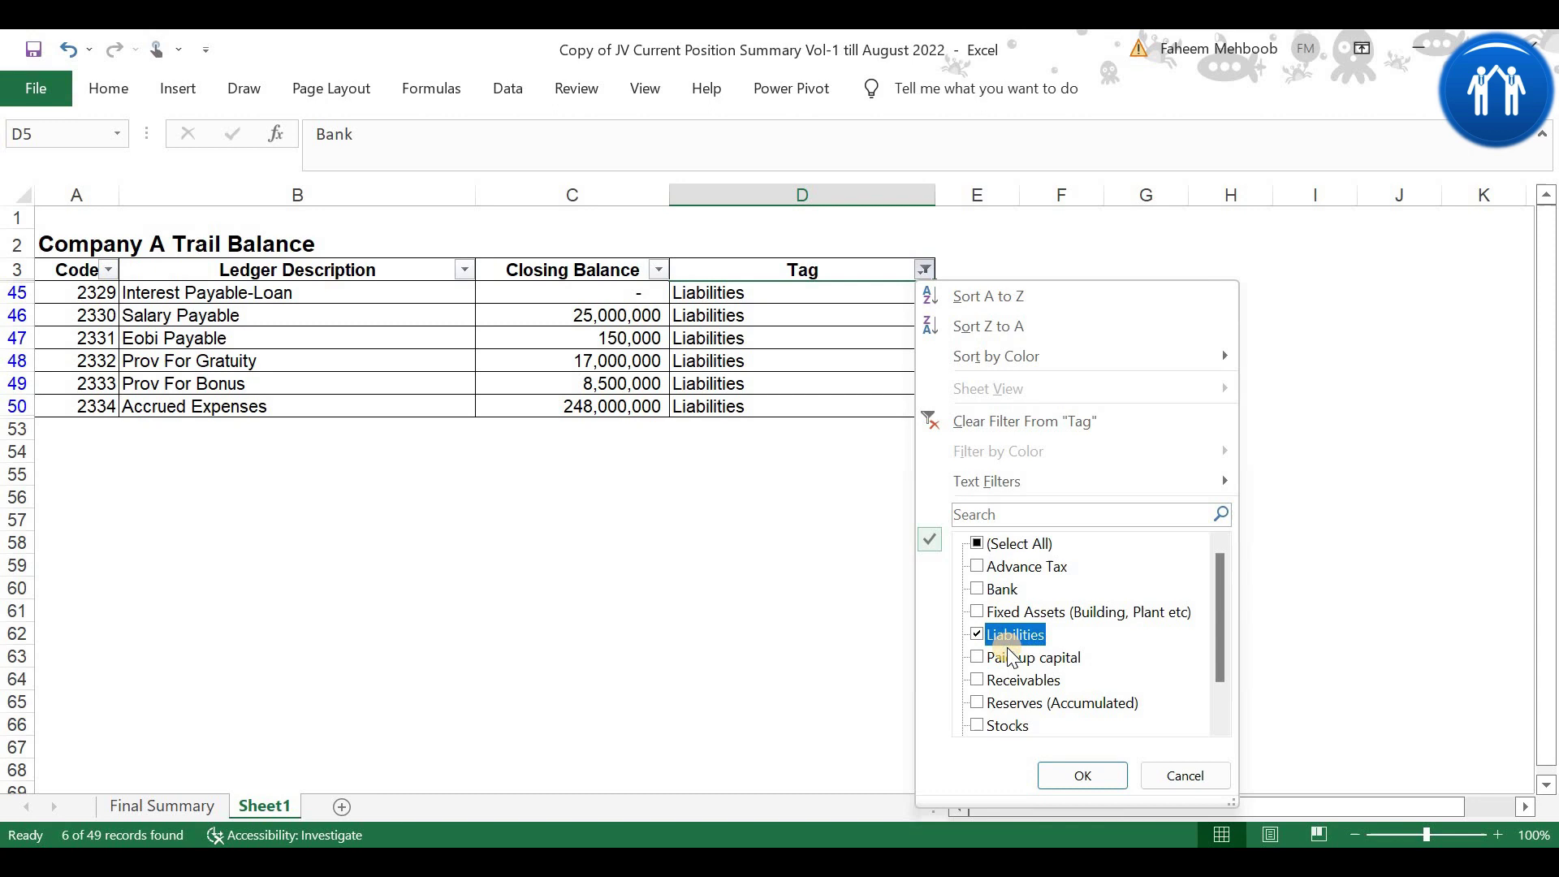
{"action": "left_click", "coordinate": [1021, 680]}
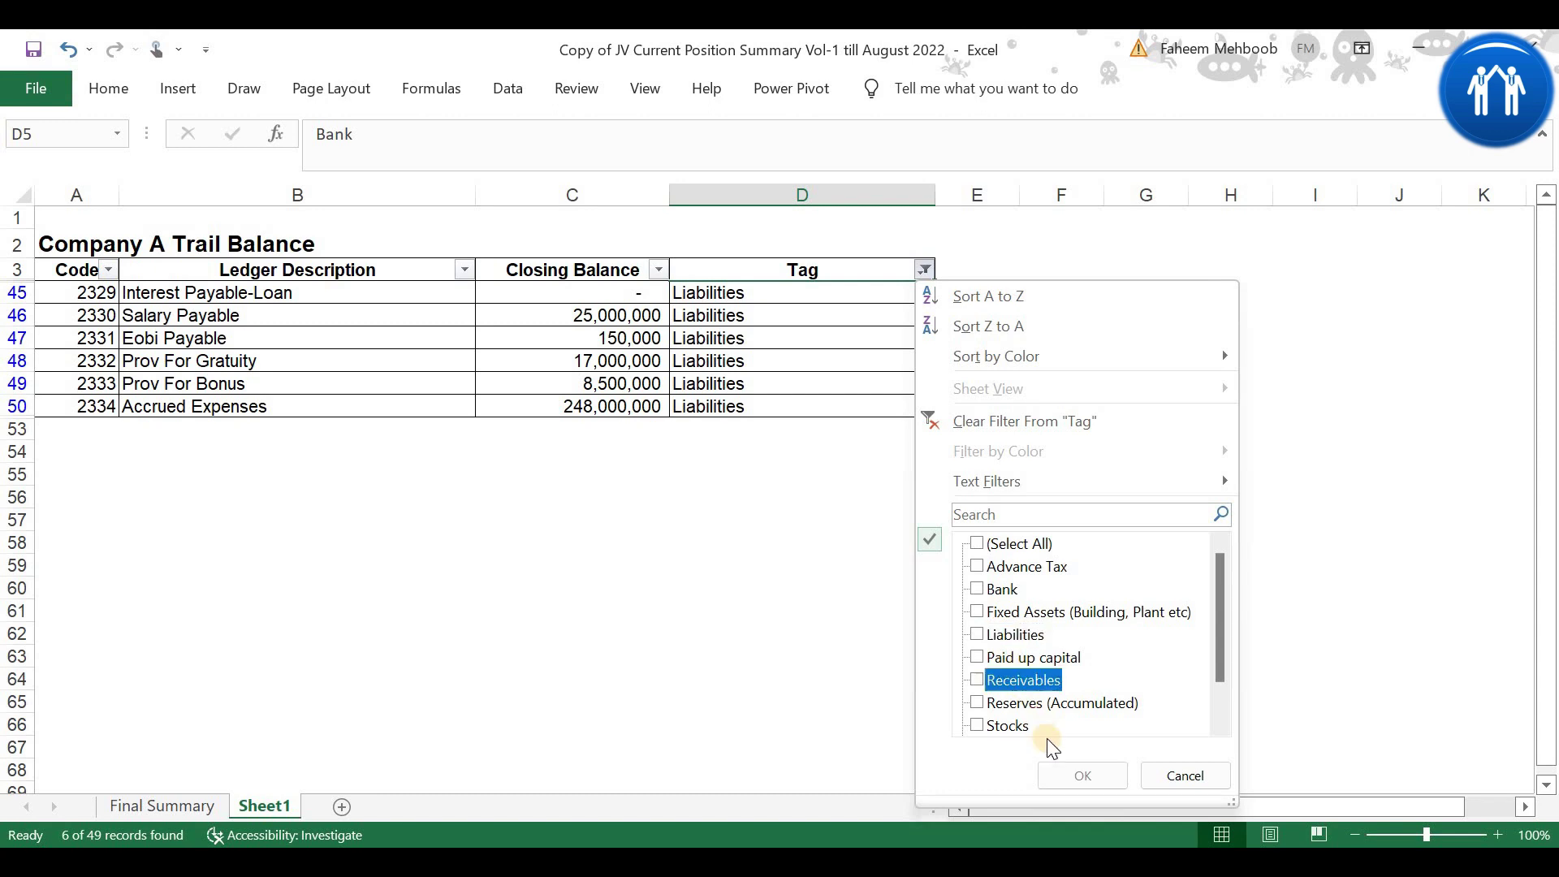
{"action": "left_click", "coordinate": [1069, 780]}
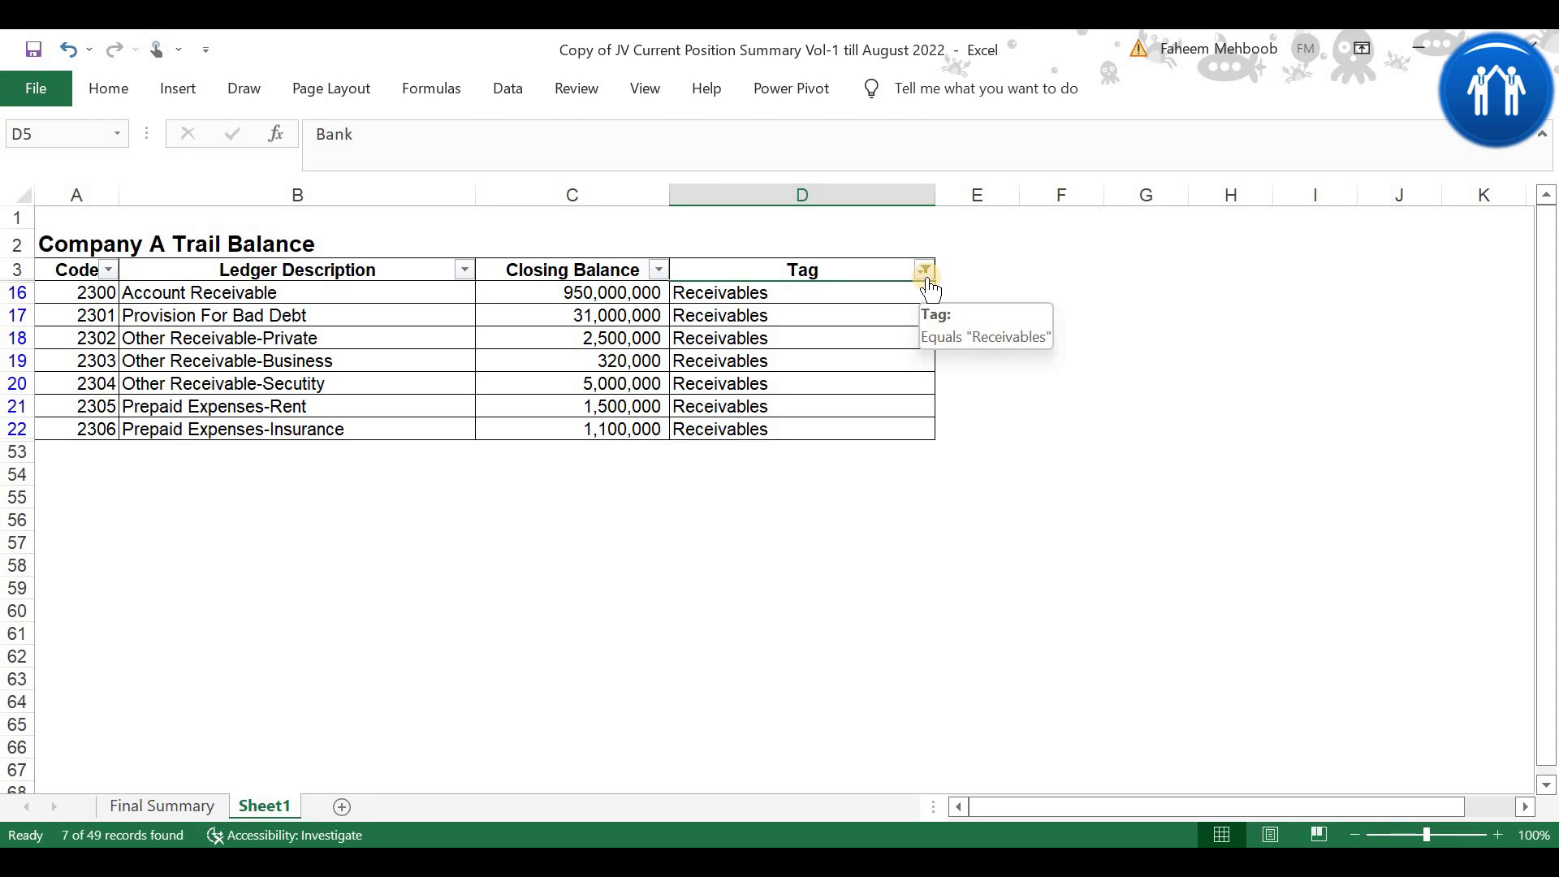
Step: Inspect the formula behind Company A's Receivables amount in Final Summary and return to the tagged trial balance in Sheet1
{"action": "left_click", "coordinate": [173, 806]}
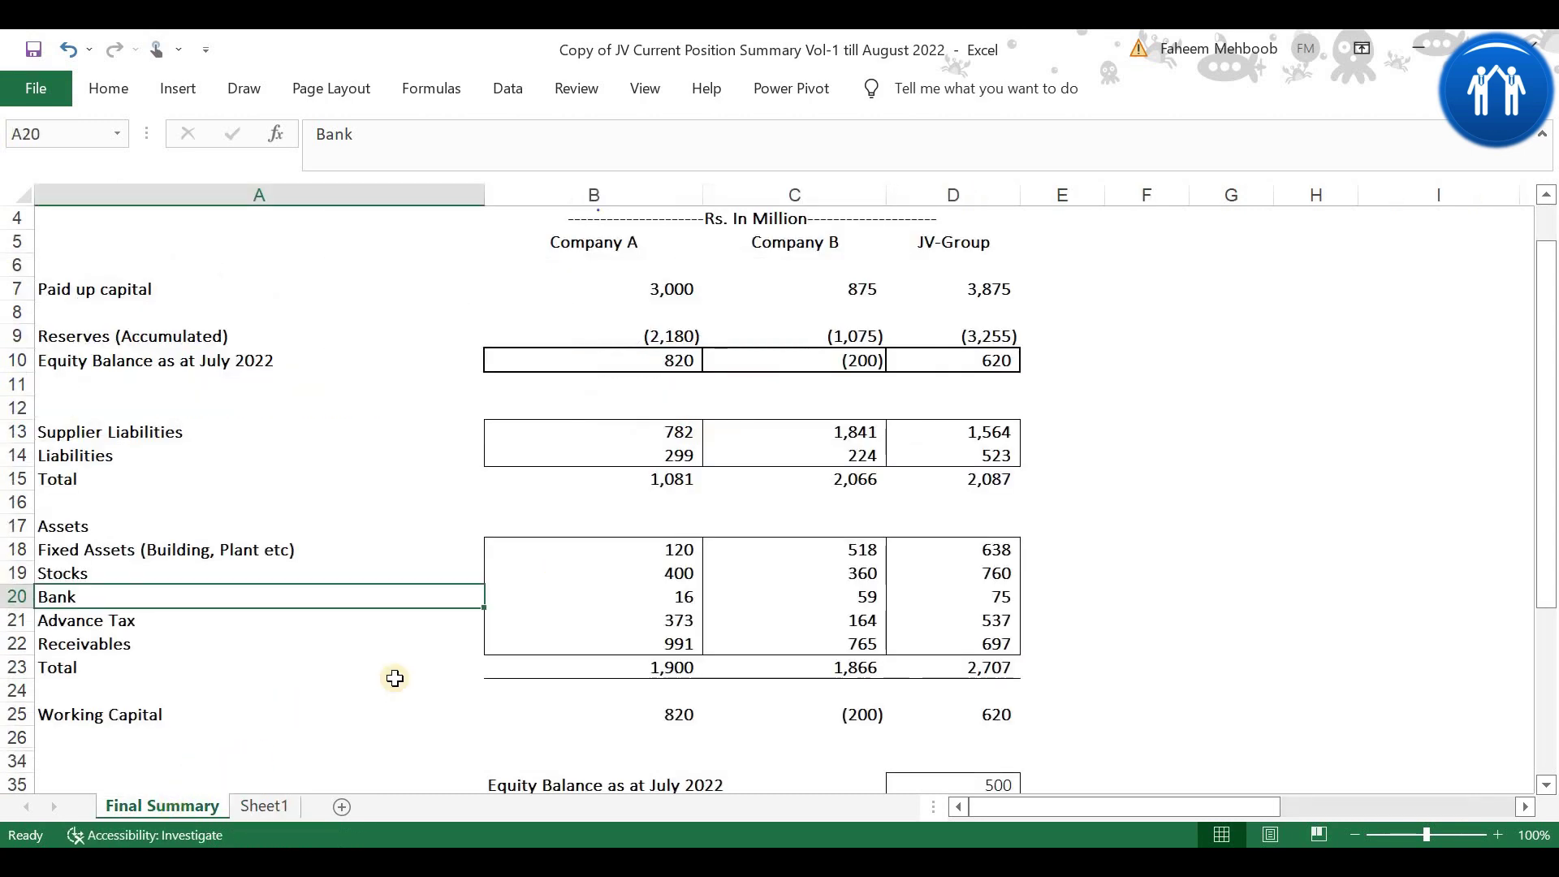
{"action": "left_click", "coordinate": [672, 640]}
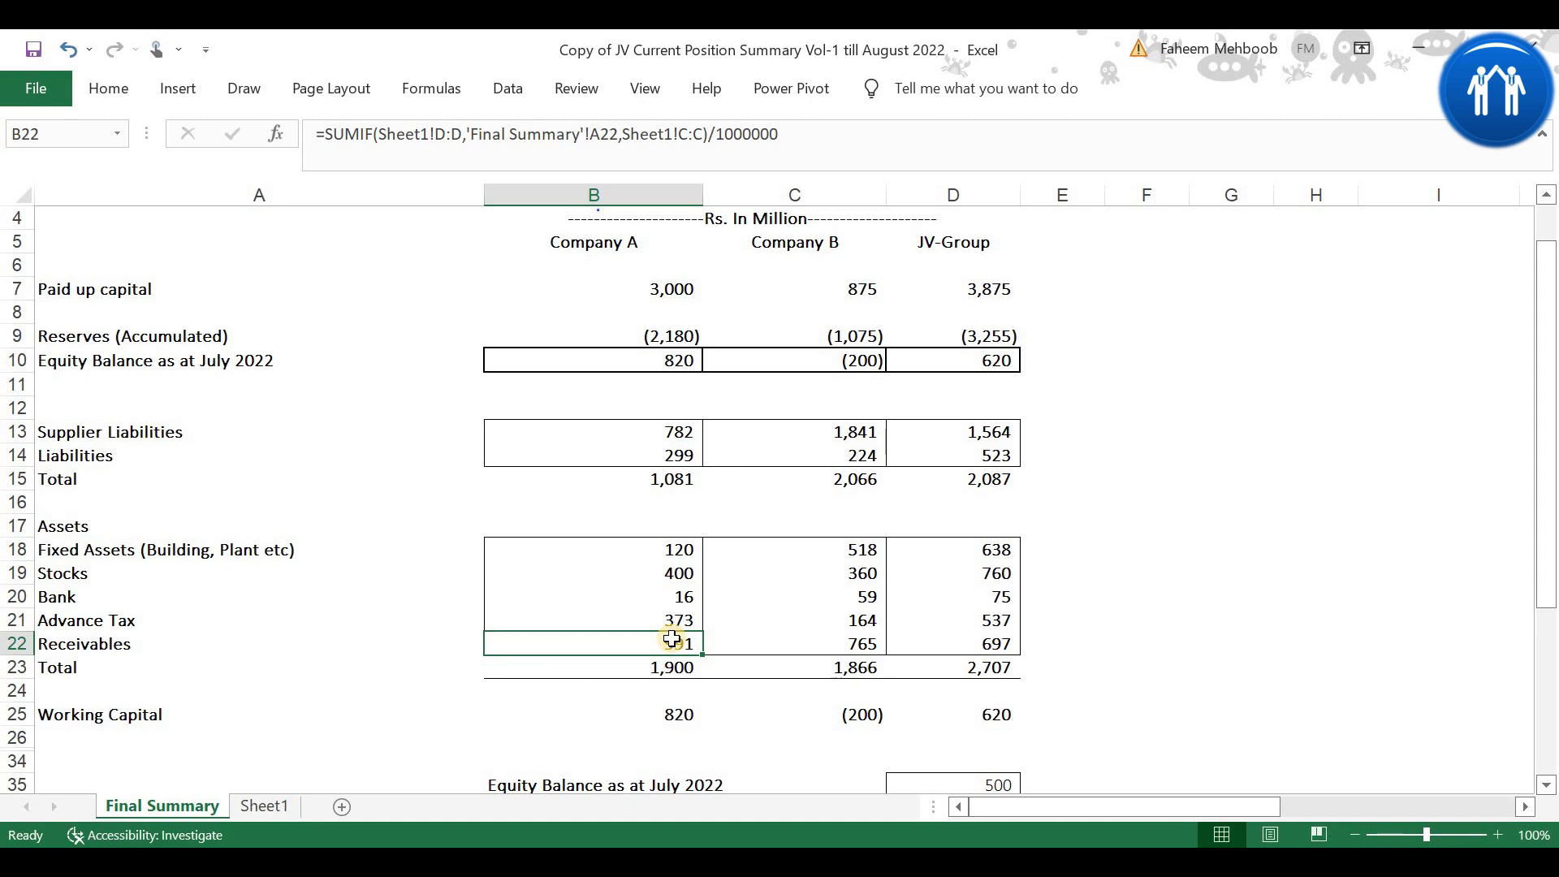
{"action": "left_click", "coordinate": [258, 806]}
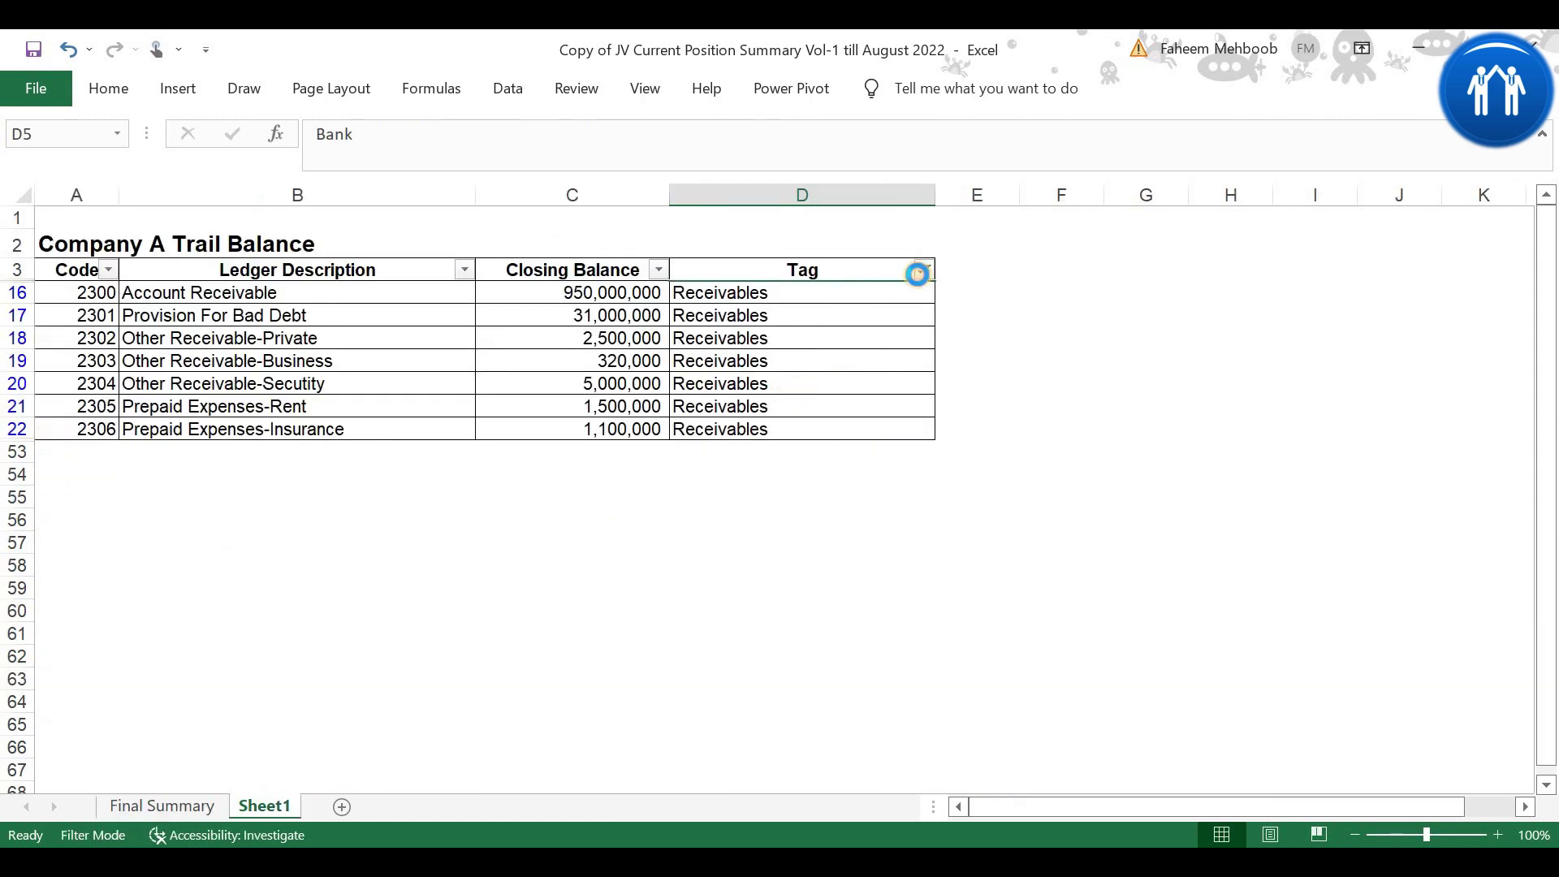
Step: Switch the trial balance's Tag filter to show only Stocks
{"action": "left_click", "coordinate": [918, 274]}
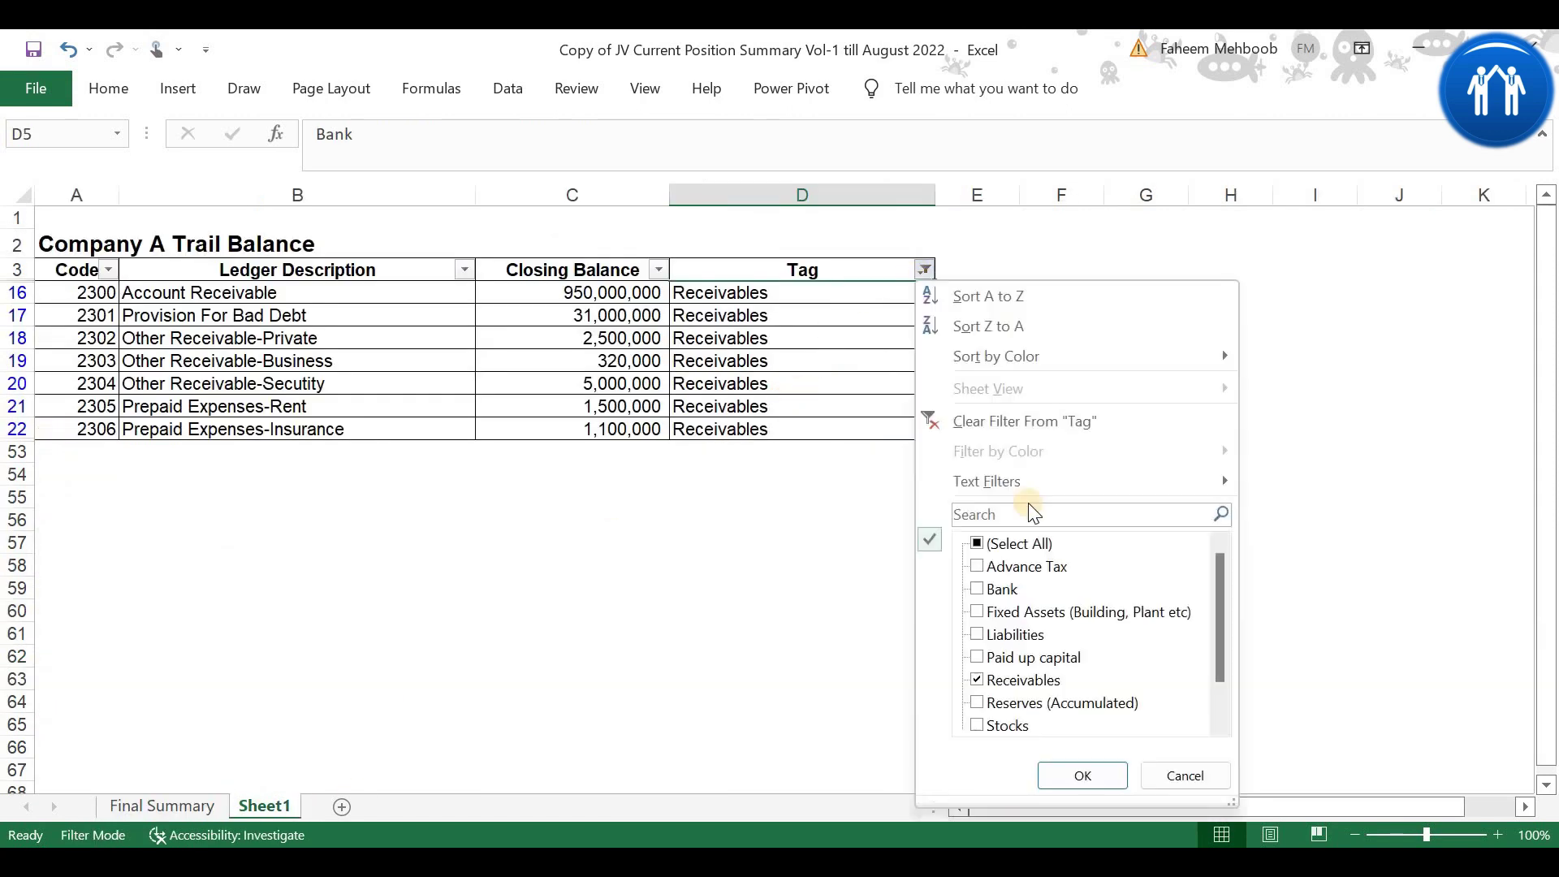
{"action": "left_click", "coordinate": [1037, 684]}
{"action": "left_click", "coordinate": [1043, 705]}
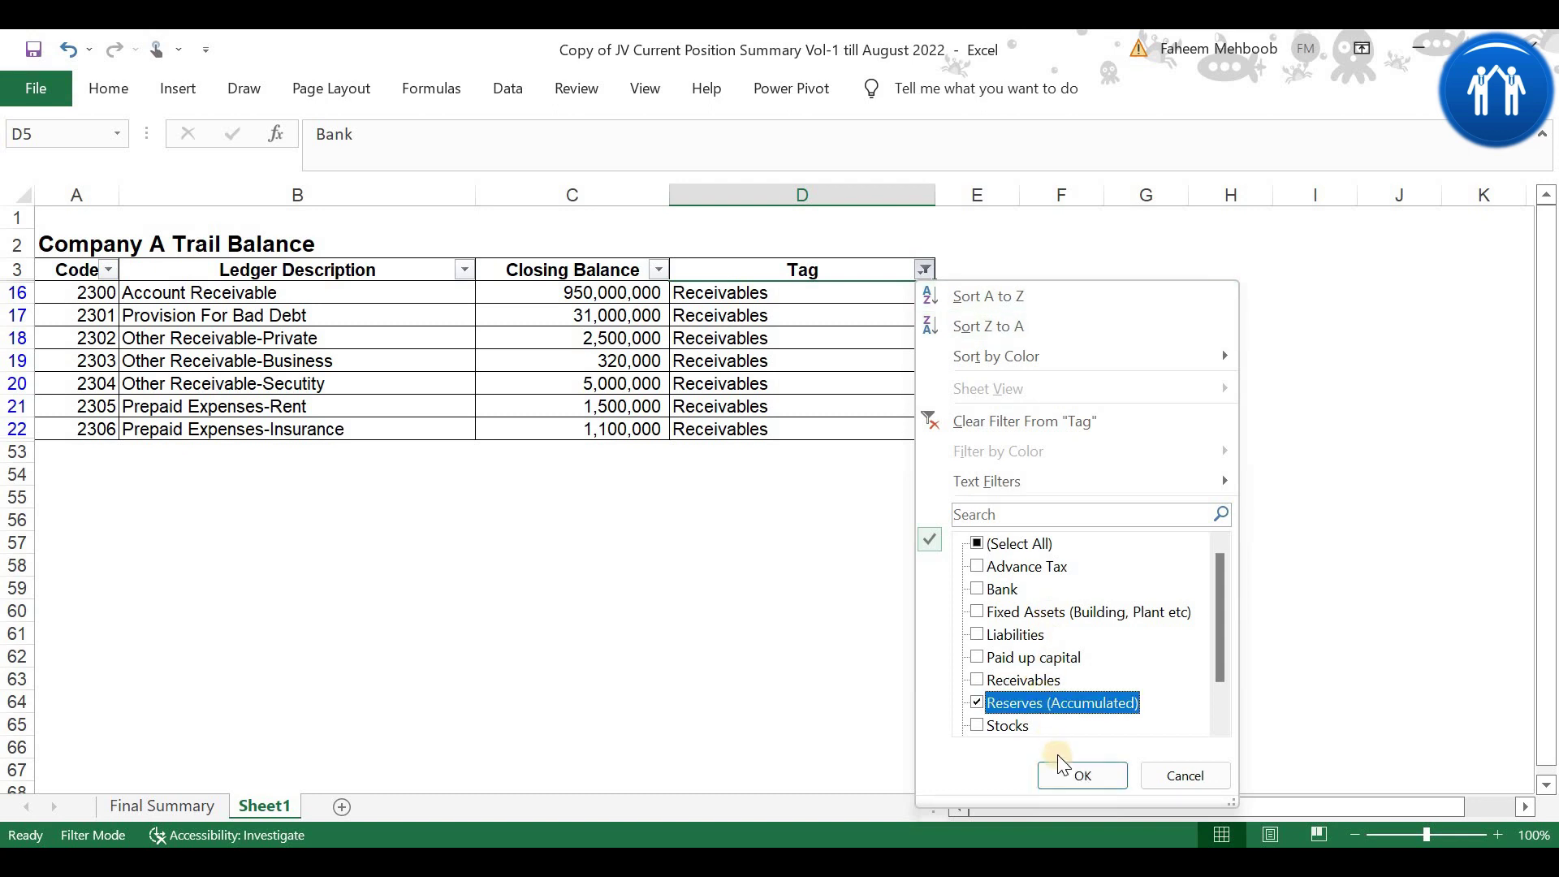
{"action": "left_click", "coordinate": [1007, 705]}
{"action": "left_click", "coordinate": [1006, 725]}
{"action": "left_click", "coordinate": [1057, 769]}
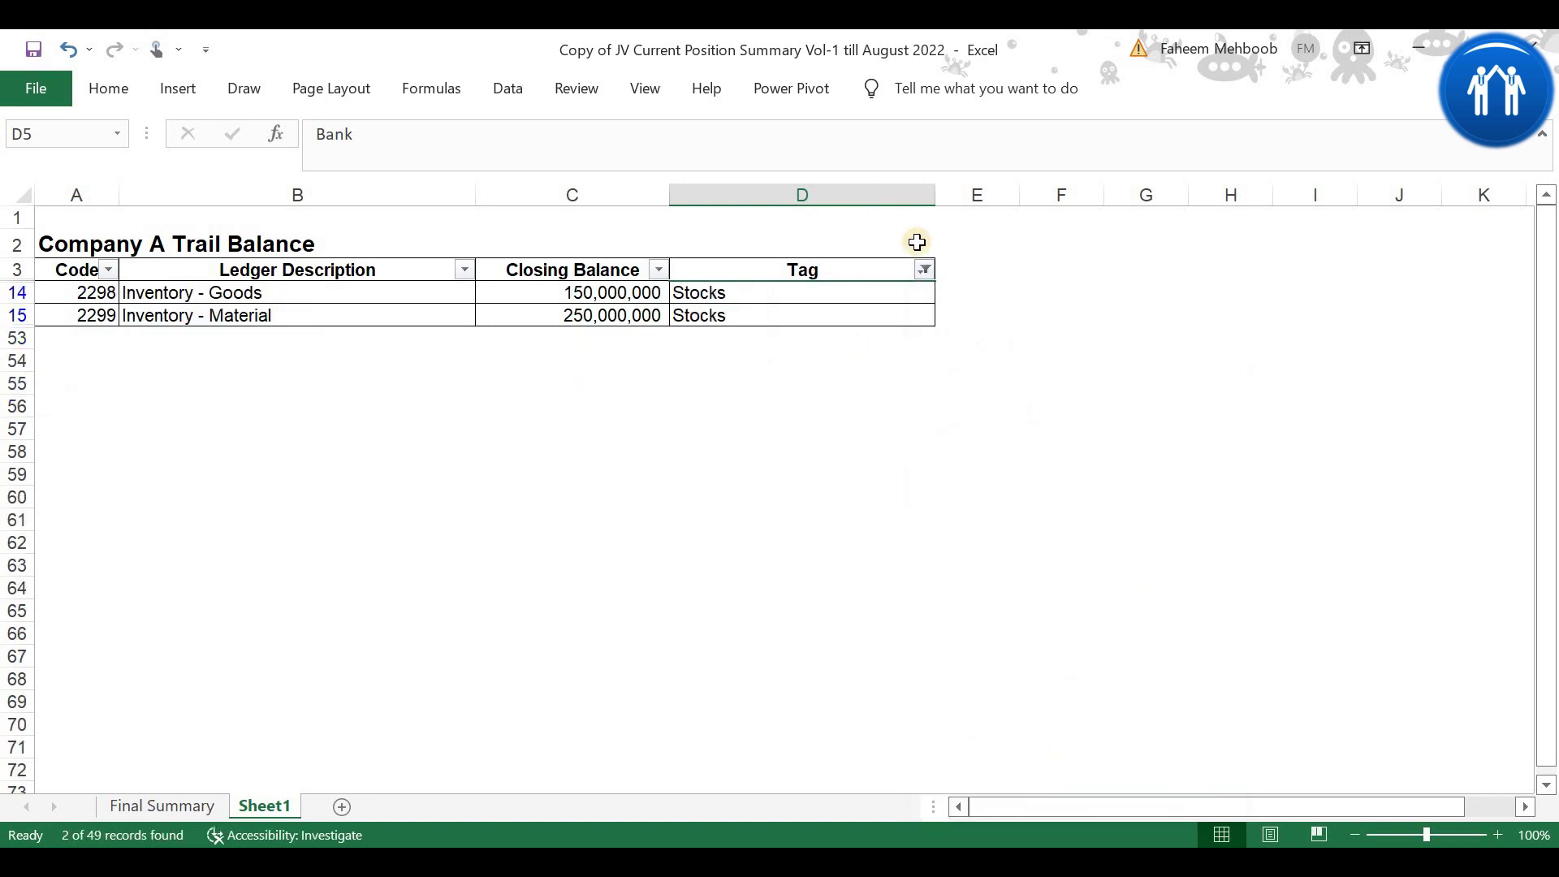
Step: Switch the trial balance's Tag filter to show only Supplier Liabilities
{"action": "left_click", "coordinate": [927, 267]}
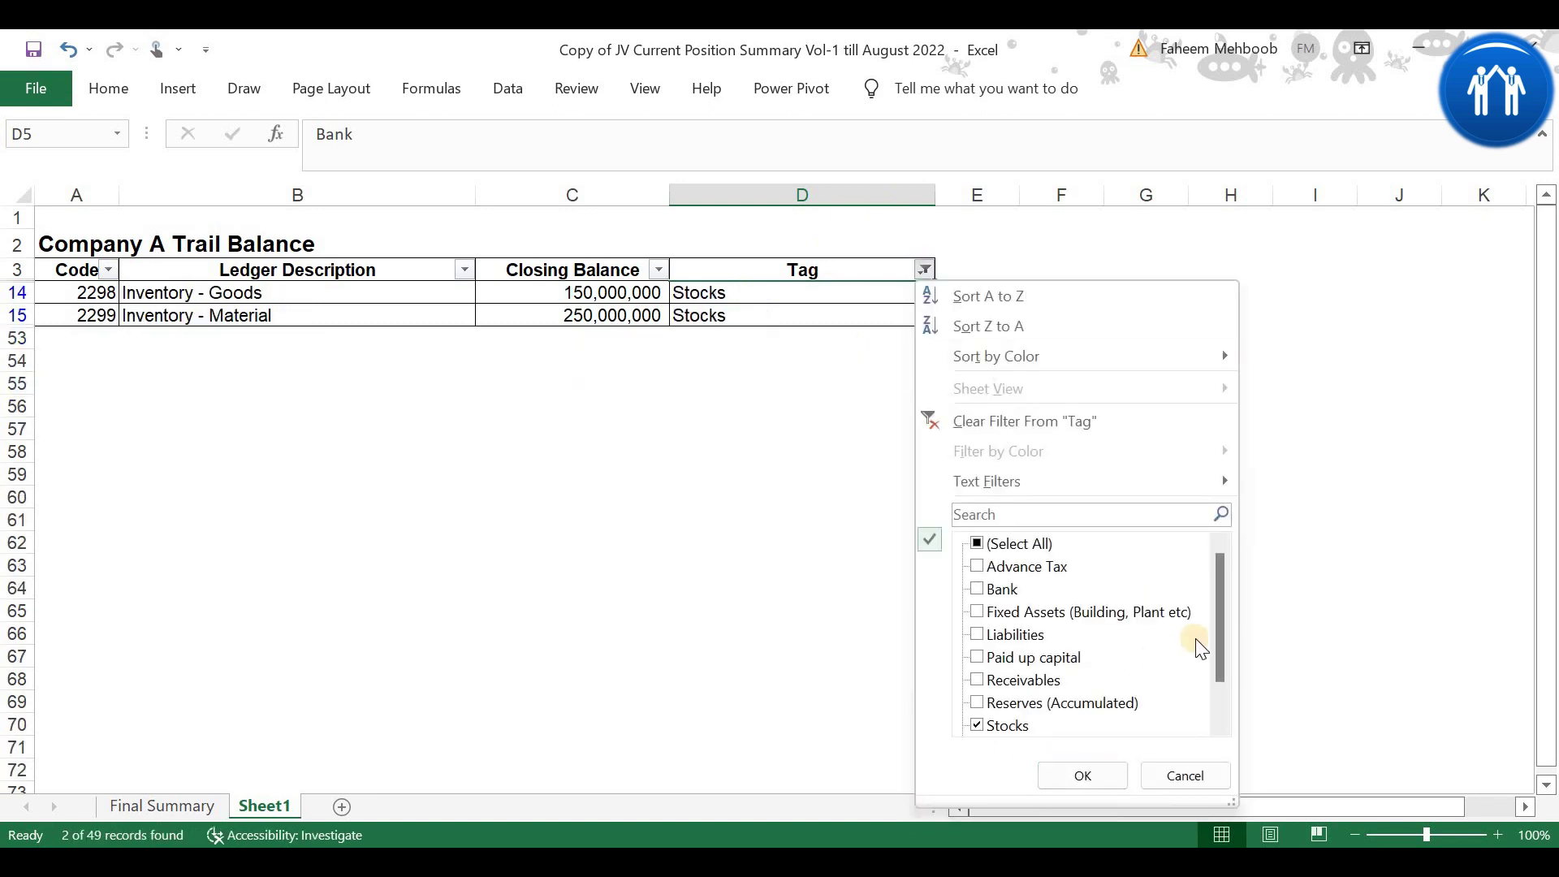
{"action": "scroll", "coordinate": [1213, 685], "scroll_direction": "down", "scroll_amount": 1}
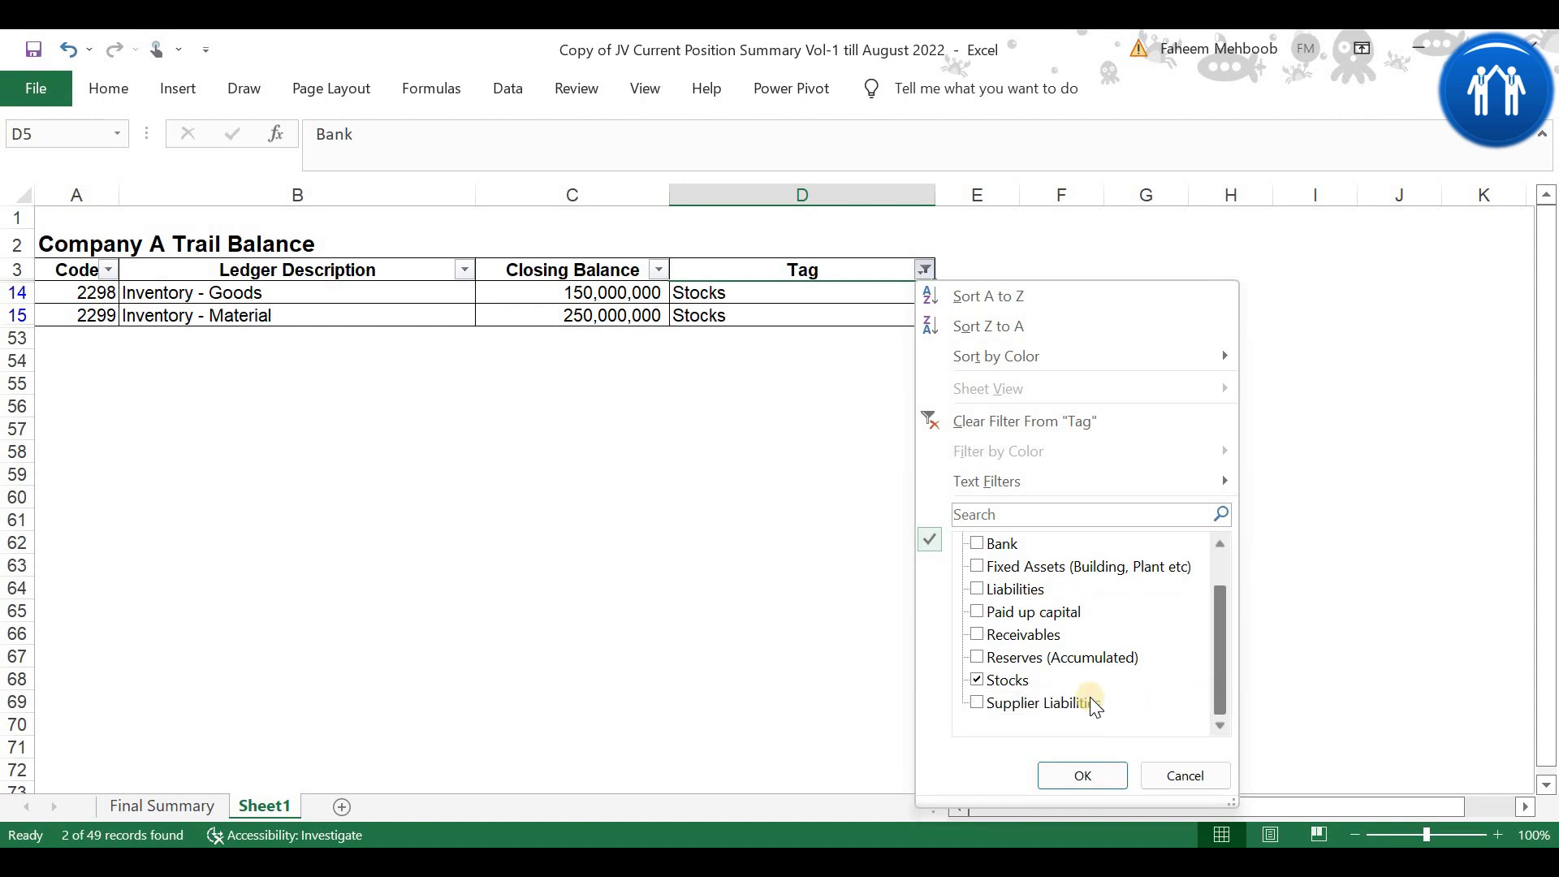
{"action": "left_click", "coordinate": [1013, 687]}
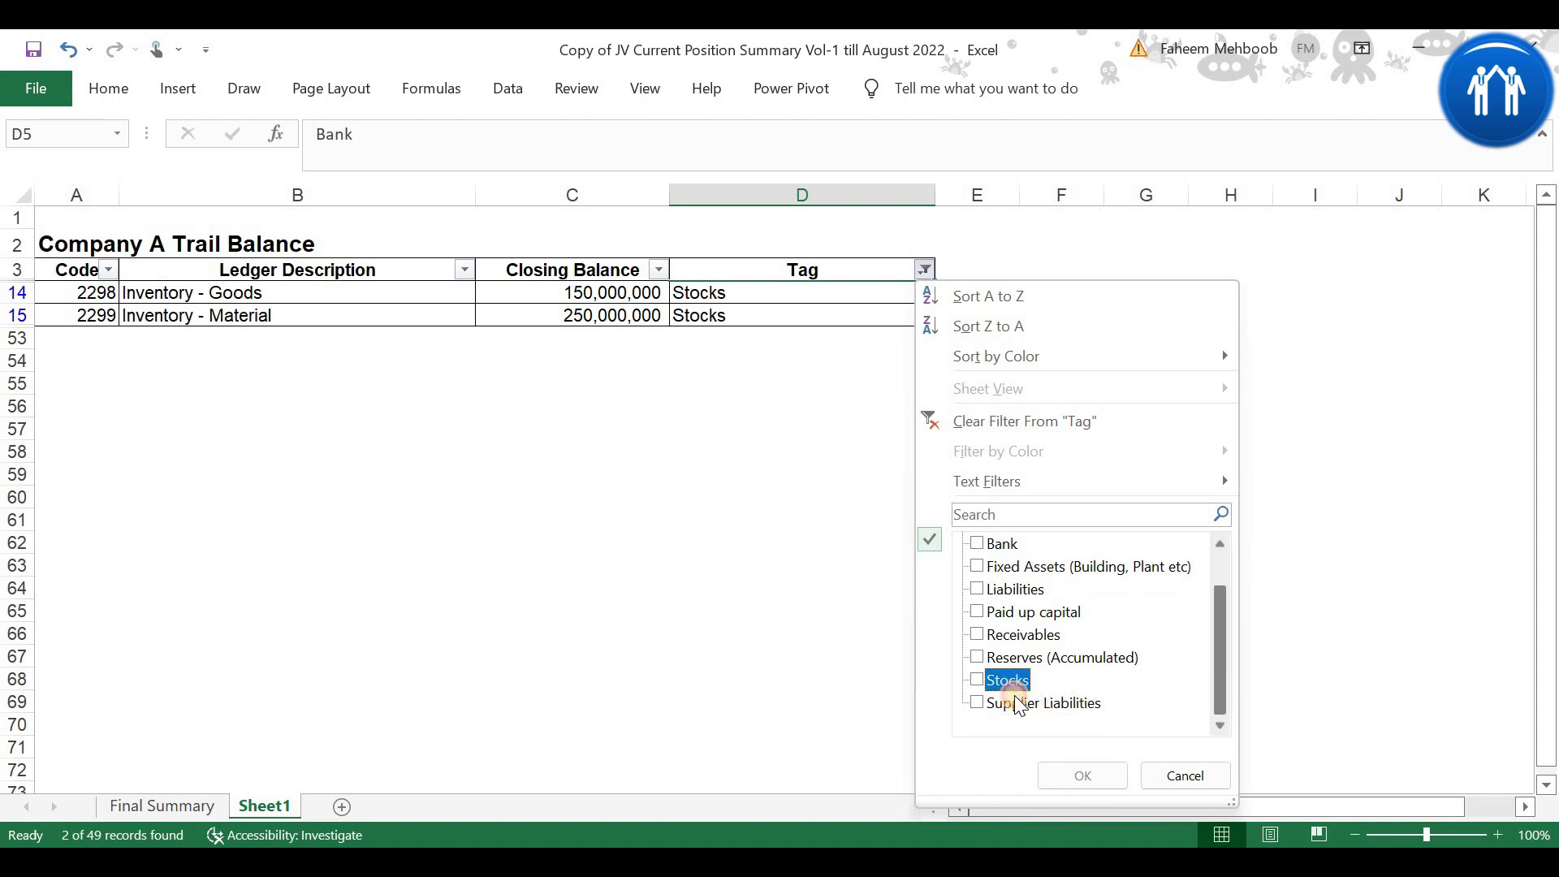
{"action": "left_click", "coordinate": [1017, 703]}
{"action": "left_click", "coordinate": [1054, 773]}
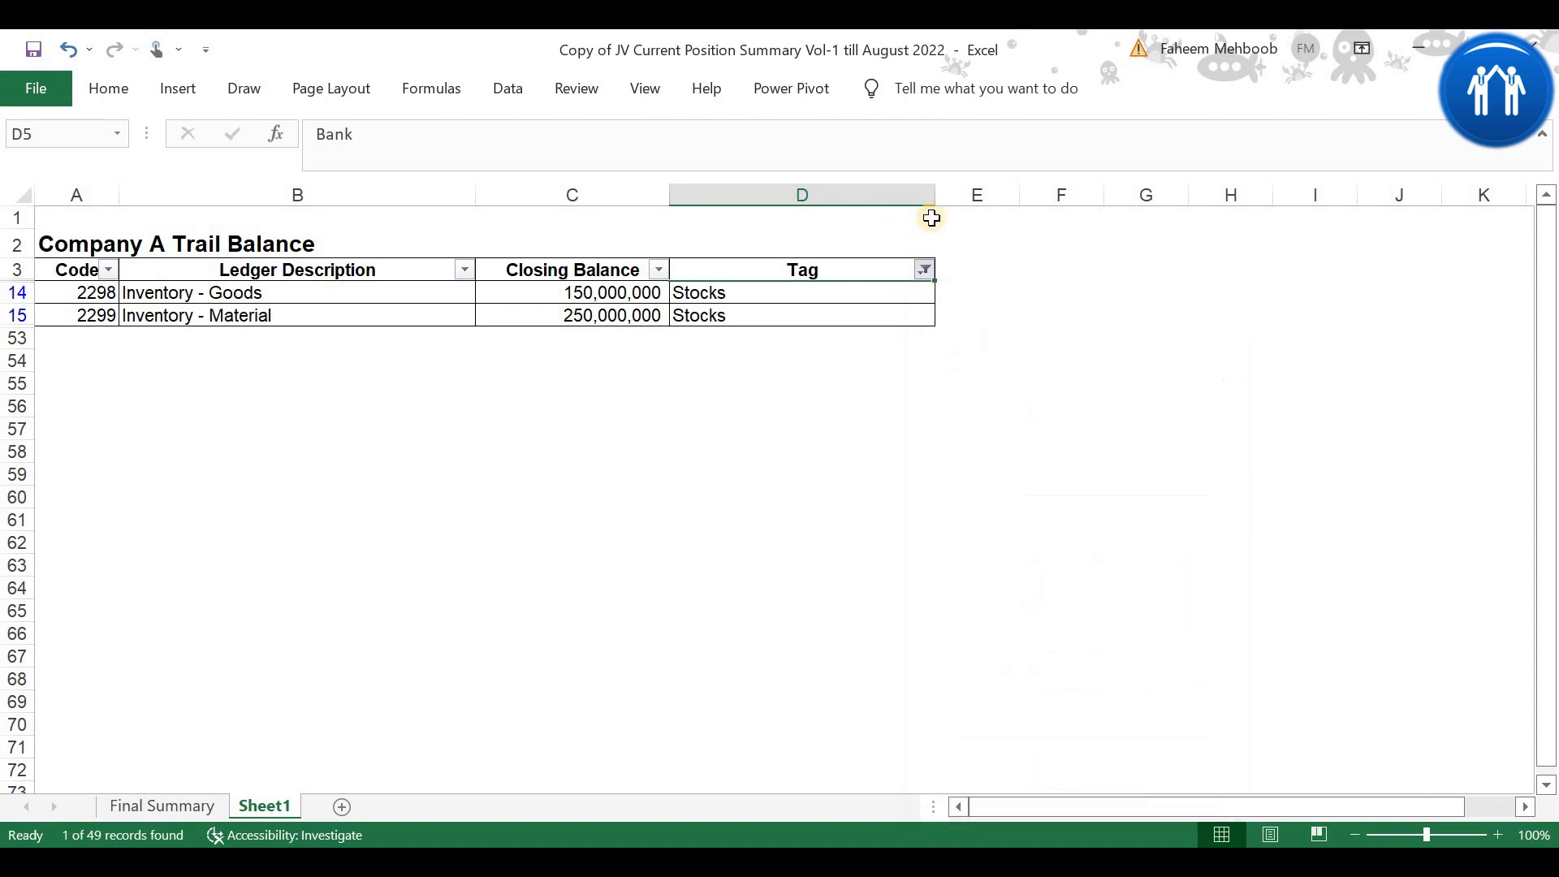
Step: Clear the Tag filter to list all trial balance ledgers, and return to the Final Summary sheet
{"action": "left_click", "coordinate": [925, 271]}
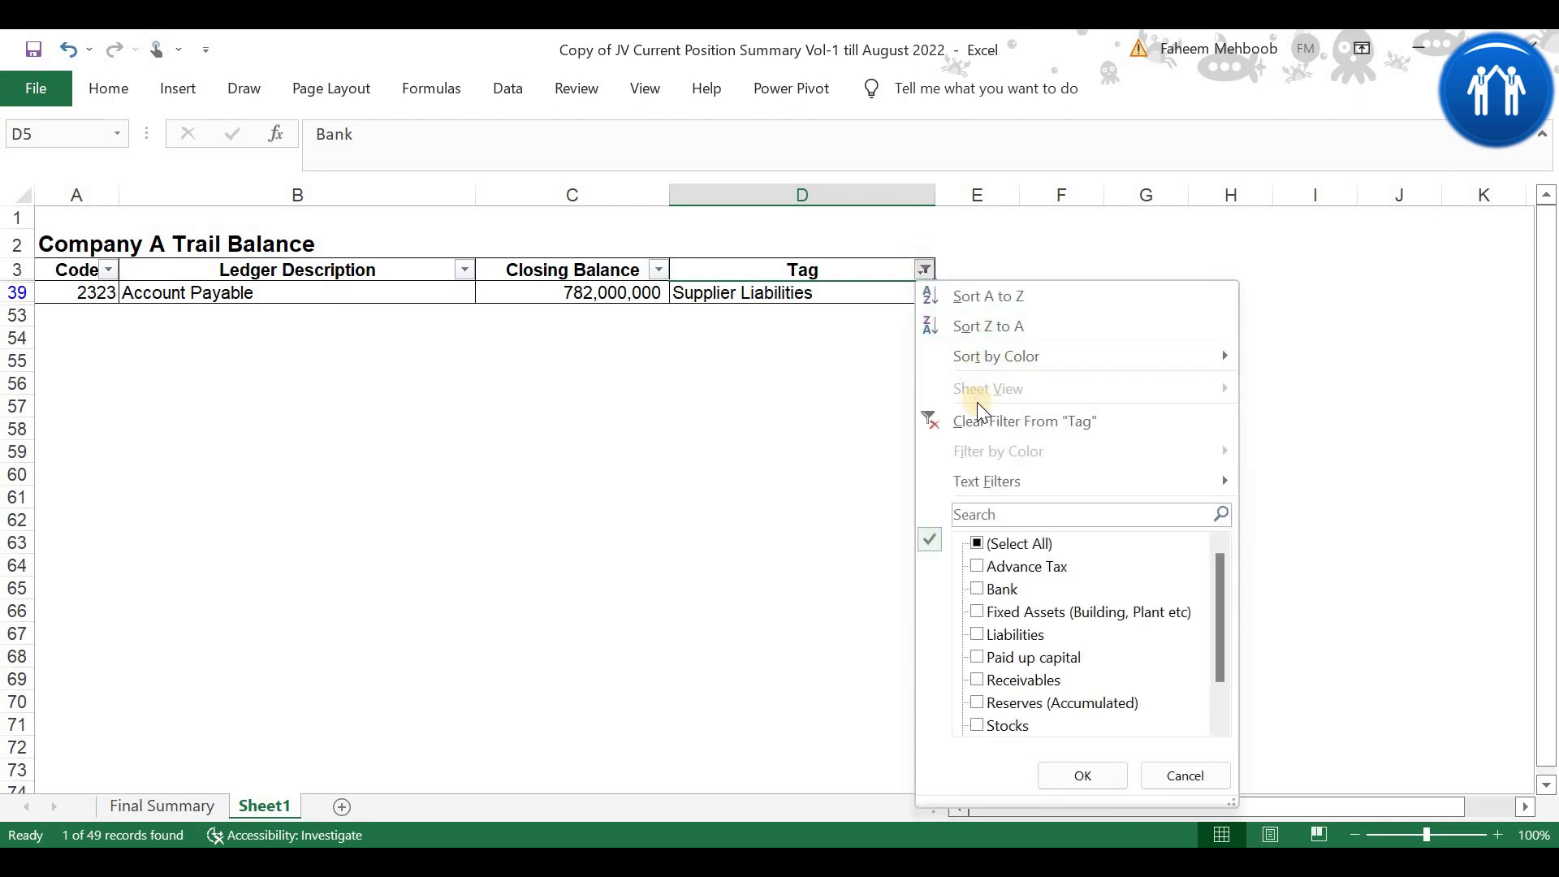
{"action": "left_click", "coordinate": [982, 421]}
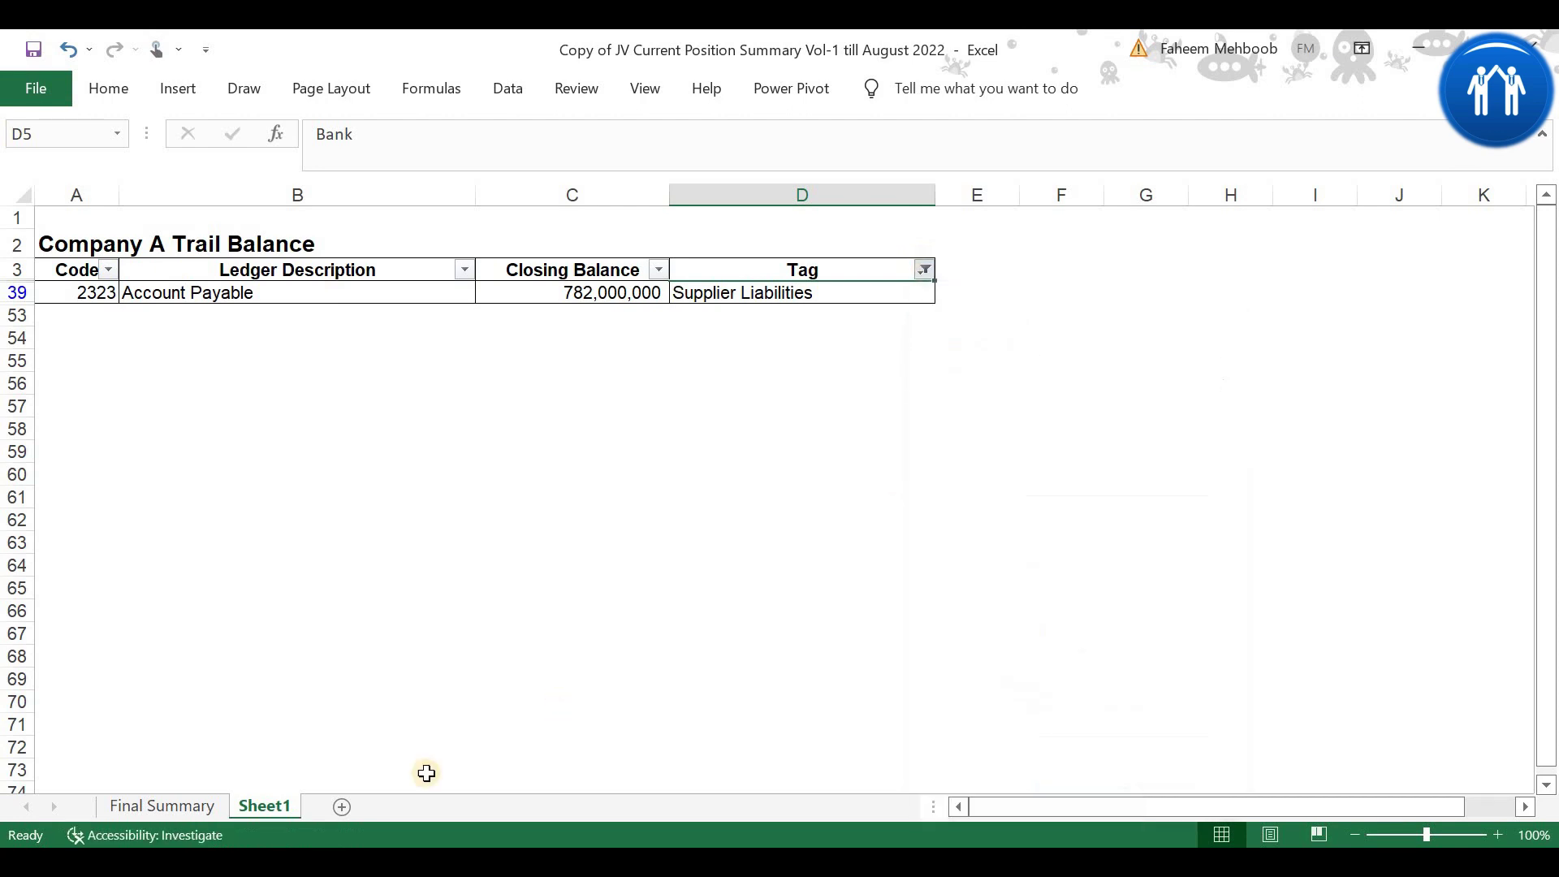
{"action": "left_click", "coordinate": [212, 811]}
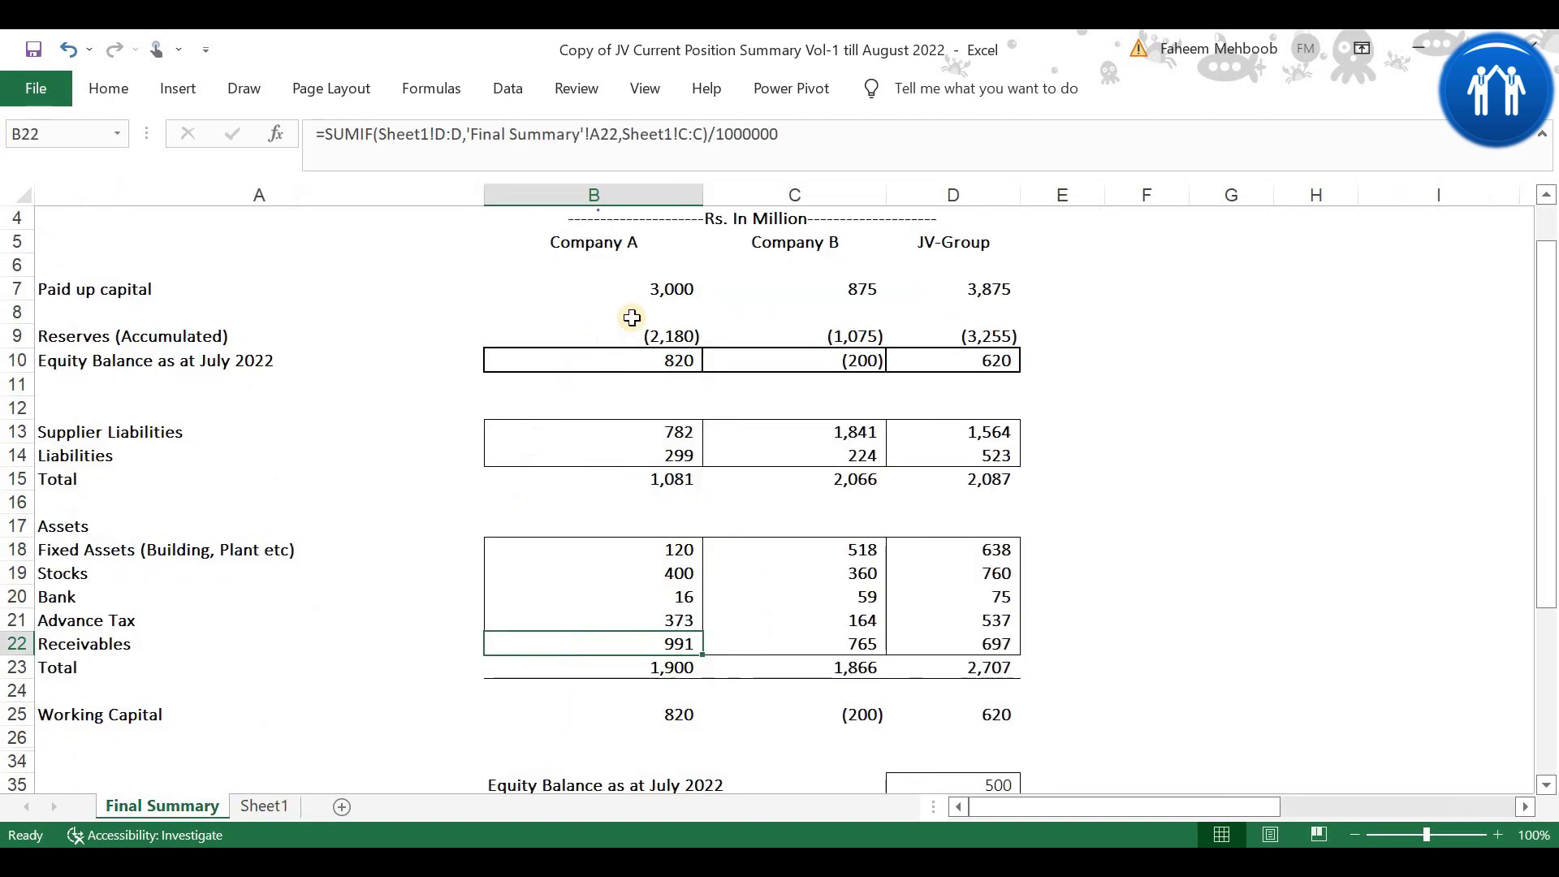
Step: Begin a SUMIF formula in Company A's Paid up capital cell (B7), using Sheet1's whole Tag column D:D as the range
{"action": "left_click", "coordinate": [665, 293]}
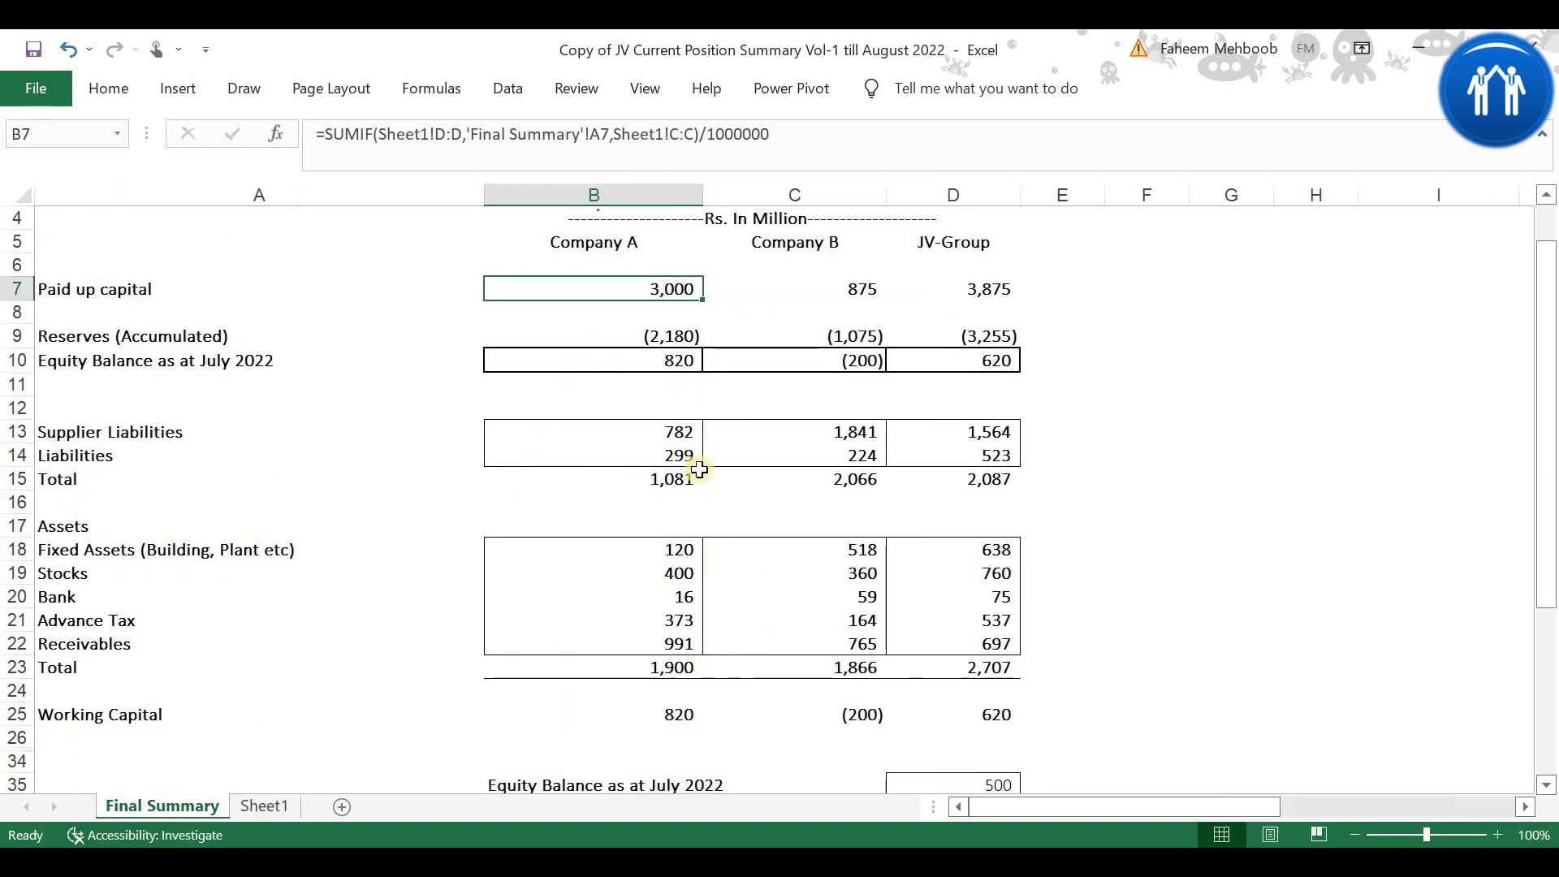
{"action": "type", "text": "=s"}
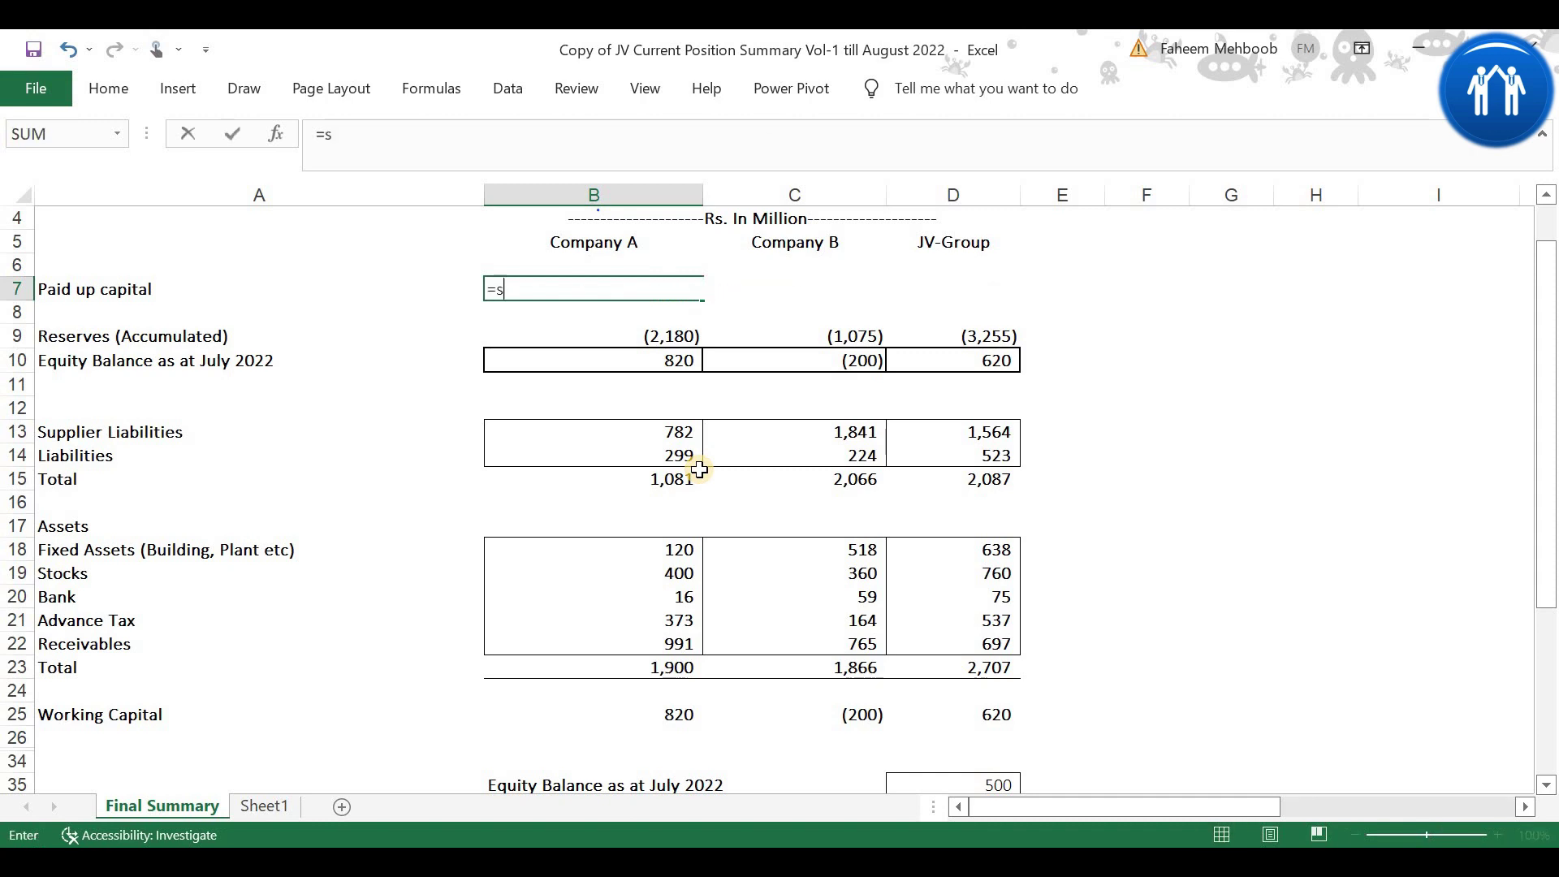
{"action": "type", "text": "um"}
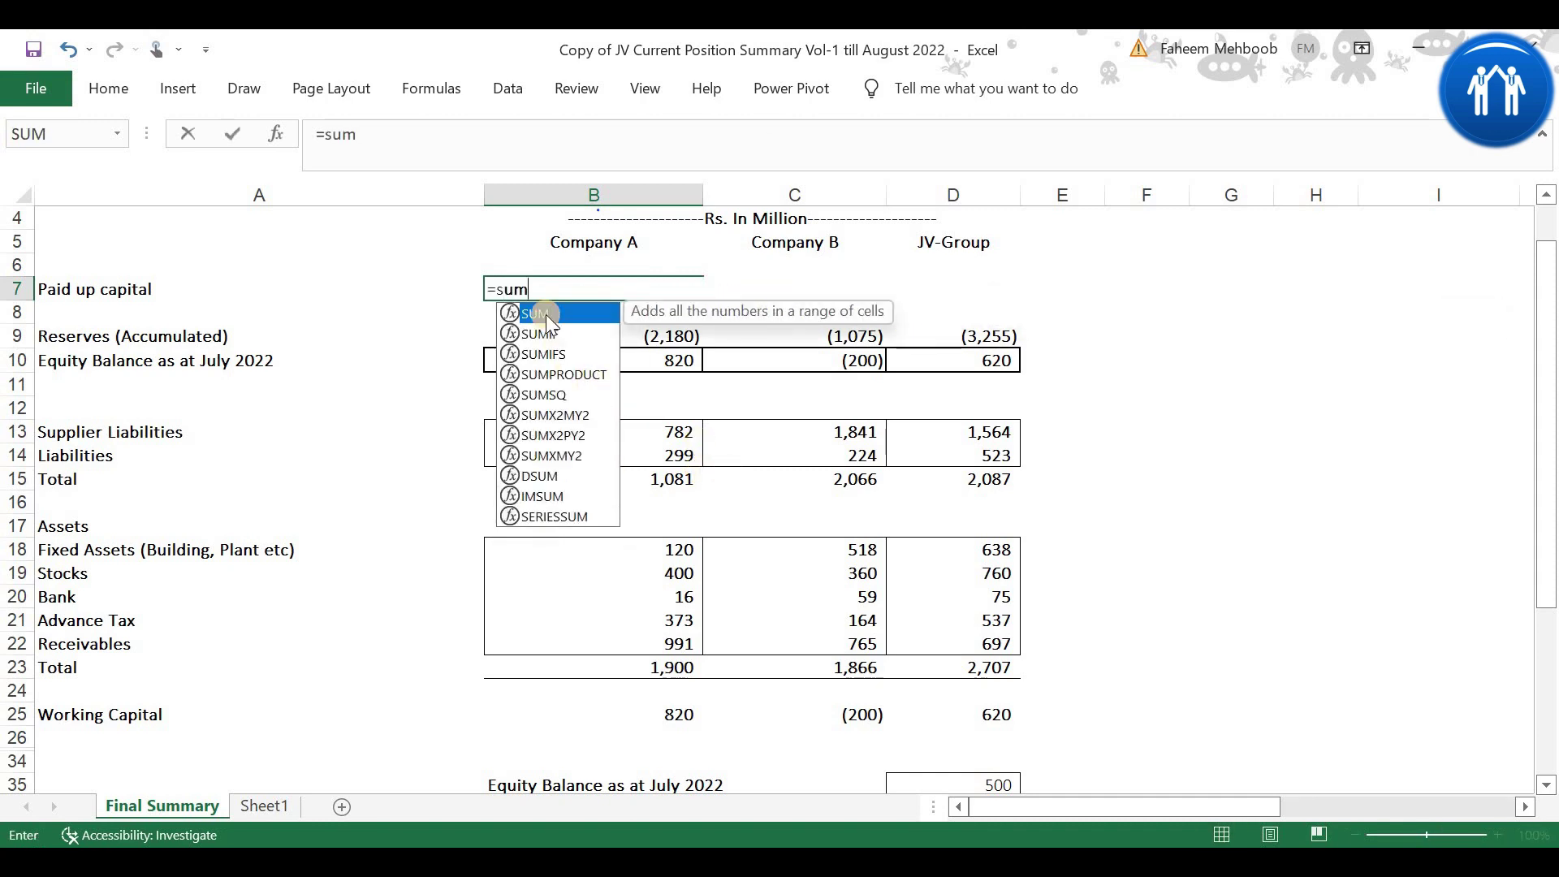
{"action": "left_click", "coordinate": [549, 336]}
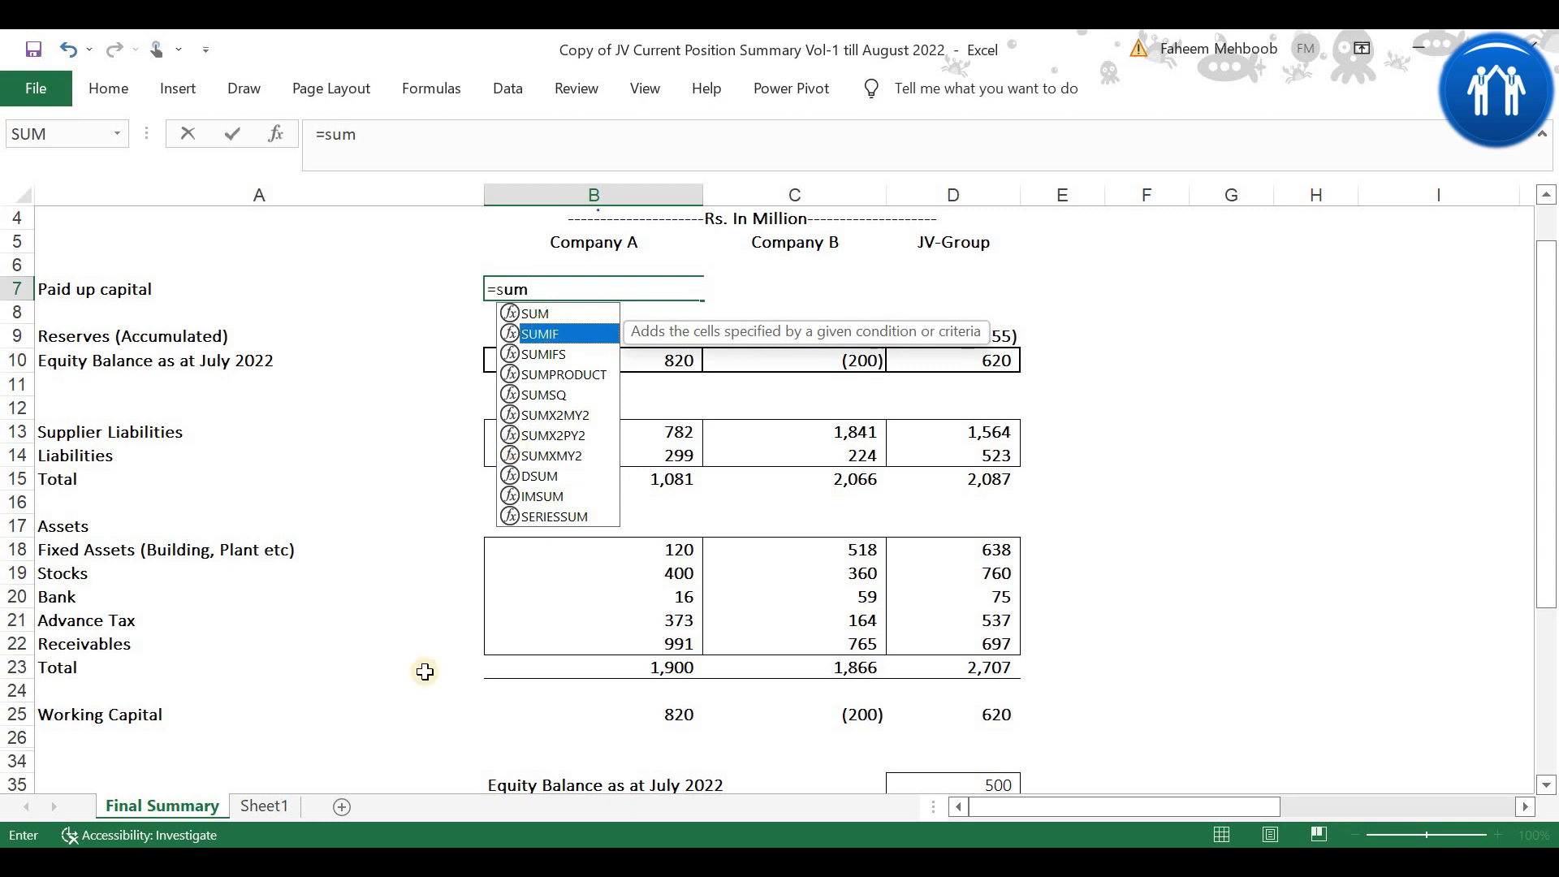
{"action": "key", "text": "Tab"}
{"action": "left_click", "coordinate": [271, 812]}
{"action": "left_click", "coordinate": [705, 632]}
{"action": "left_click", "coordinate": [808, 195]}
{"action": "type", "text": ","}
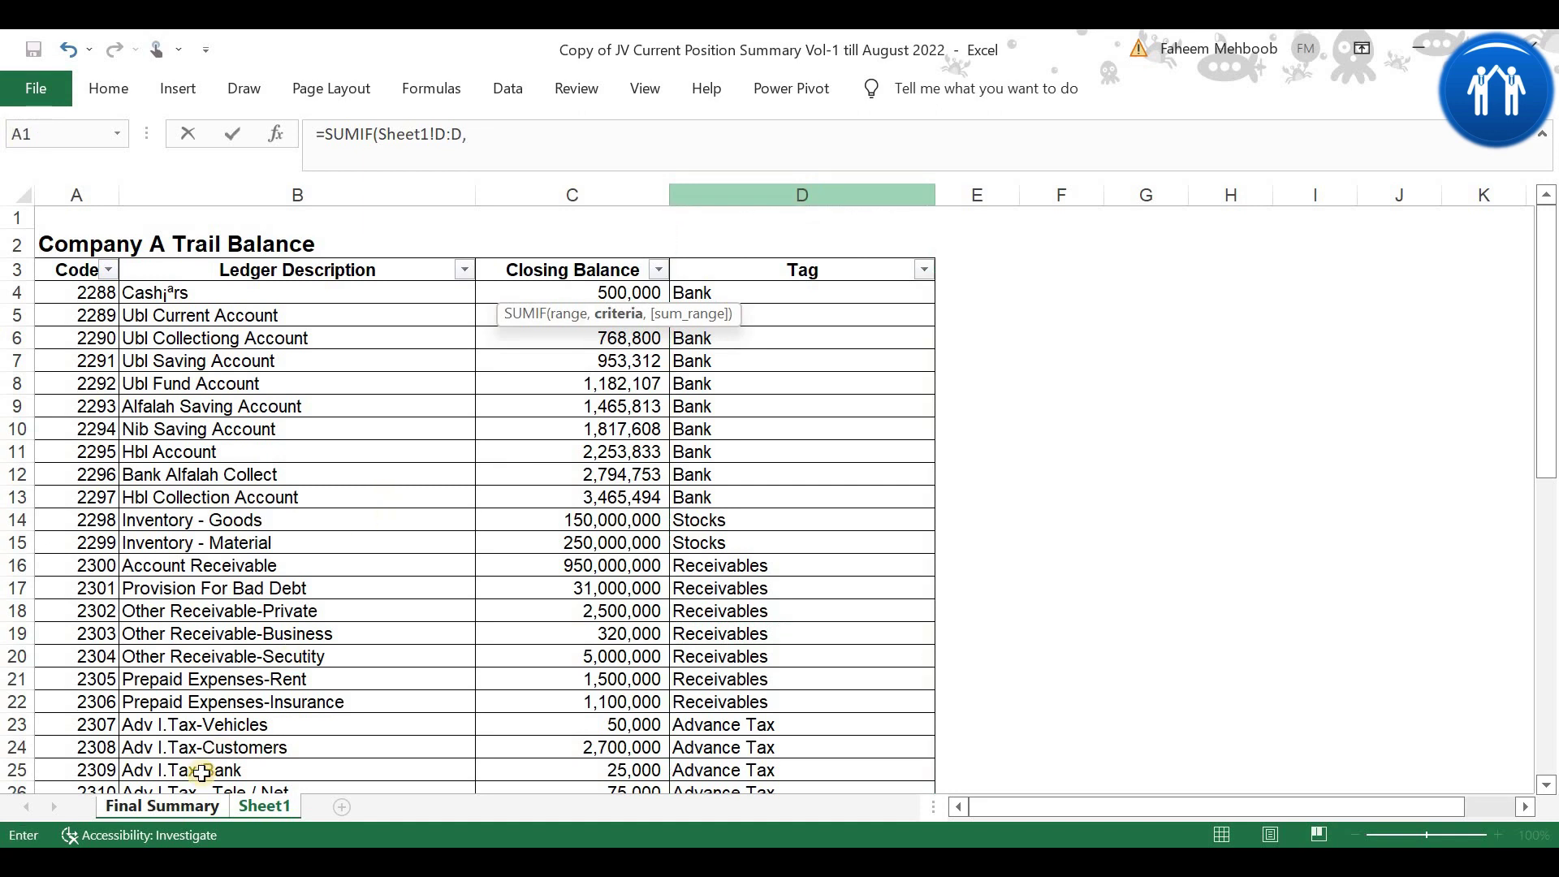
Step: Complete the SUMIF with the Paid up capital label in A7 as criteria and Sheet1's Closing Balance column C:C as sum range
{"action": "left_click", "coordinate": [175, 804]}
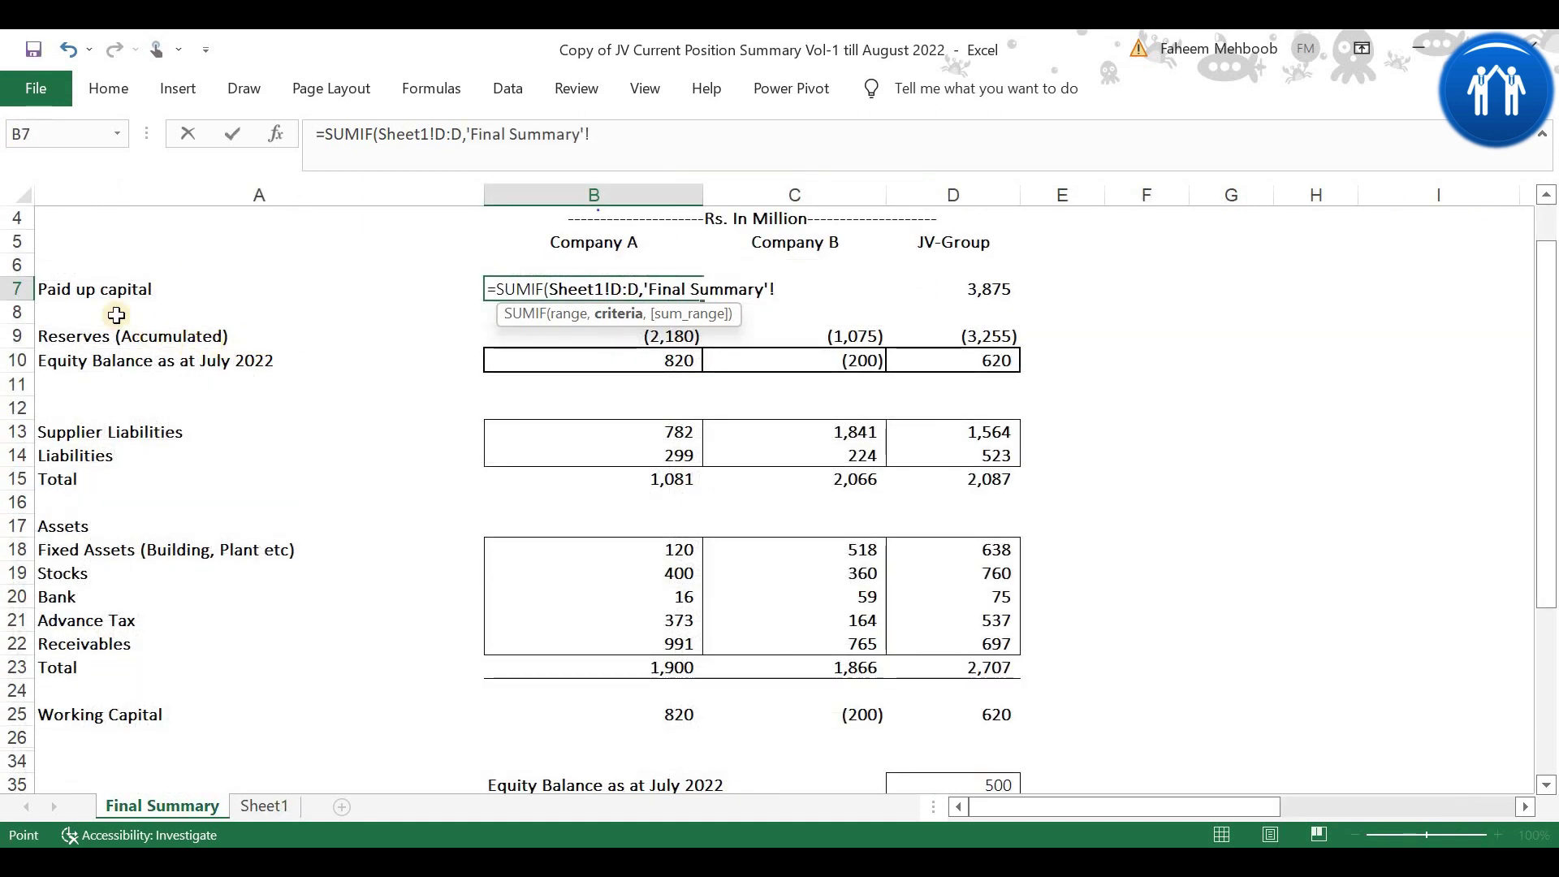
{"action": "left_click", "coordinate": [67, 291]}
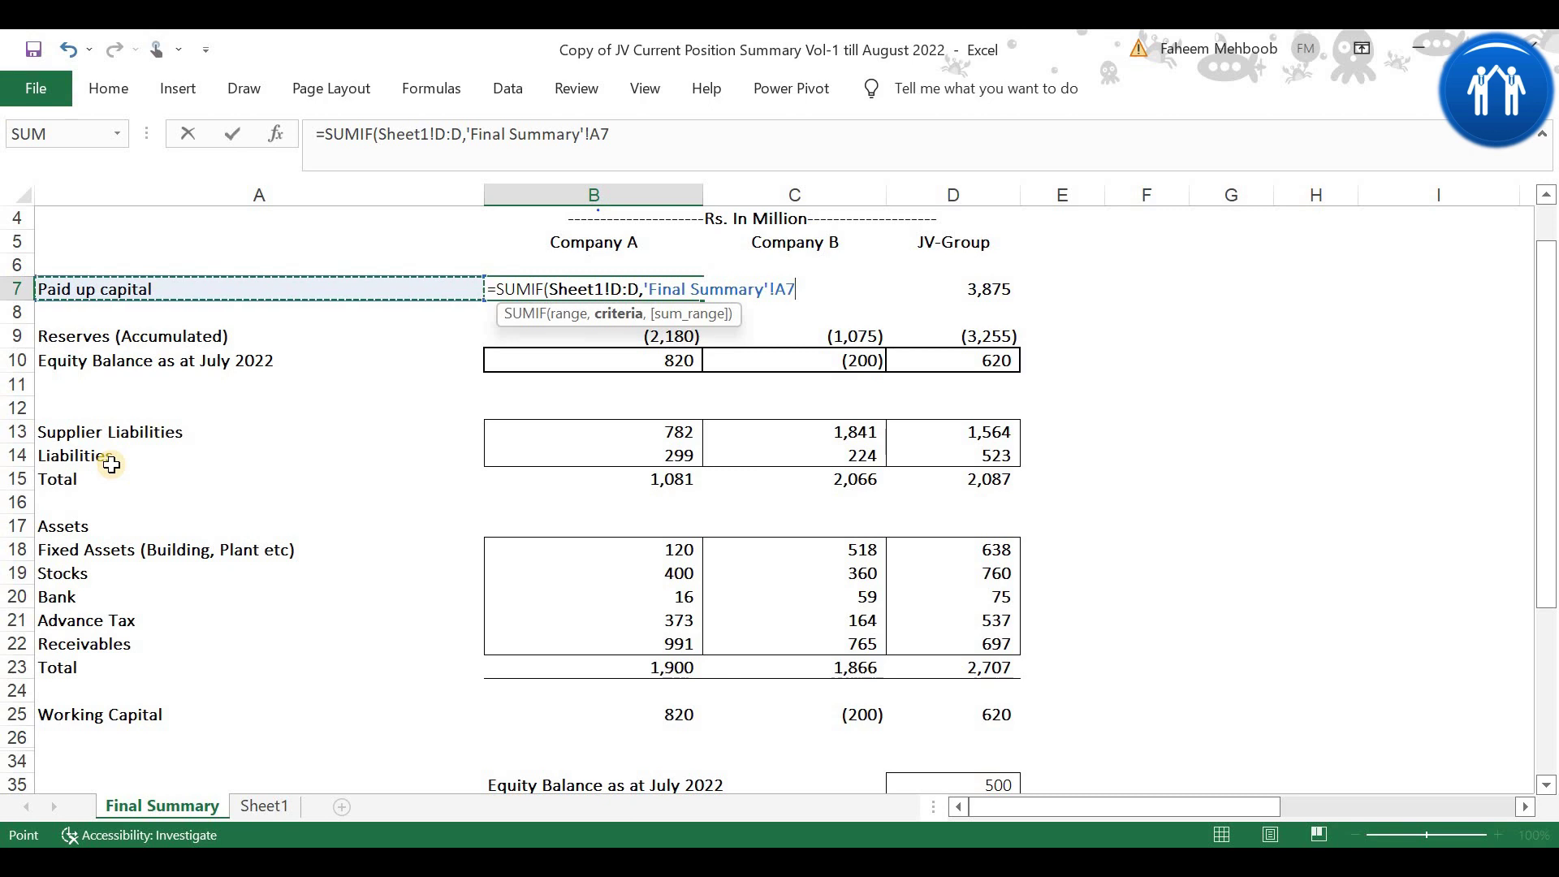
{"action": "type", "text": ","}
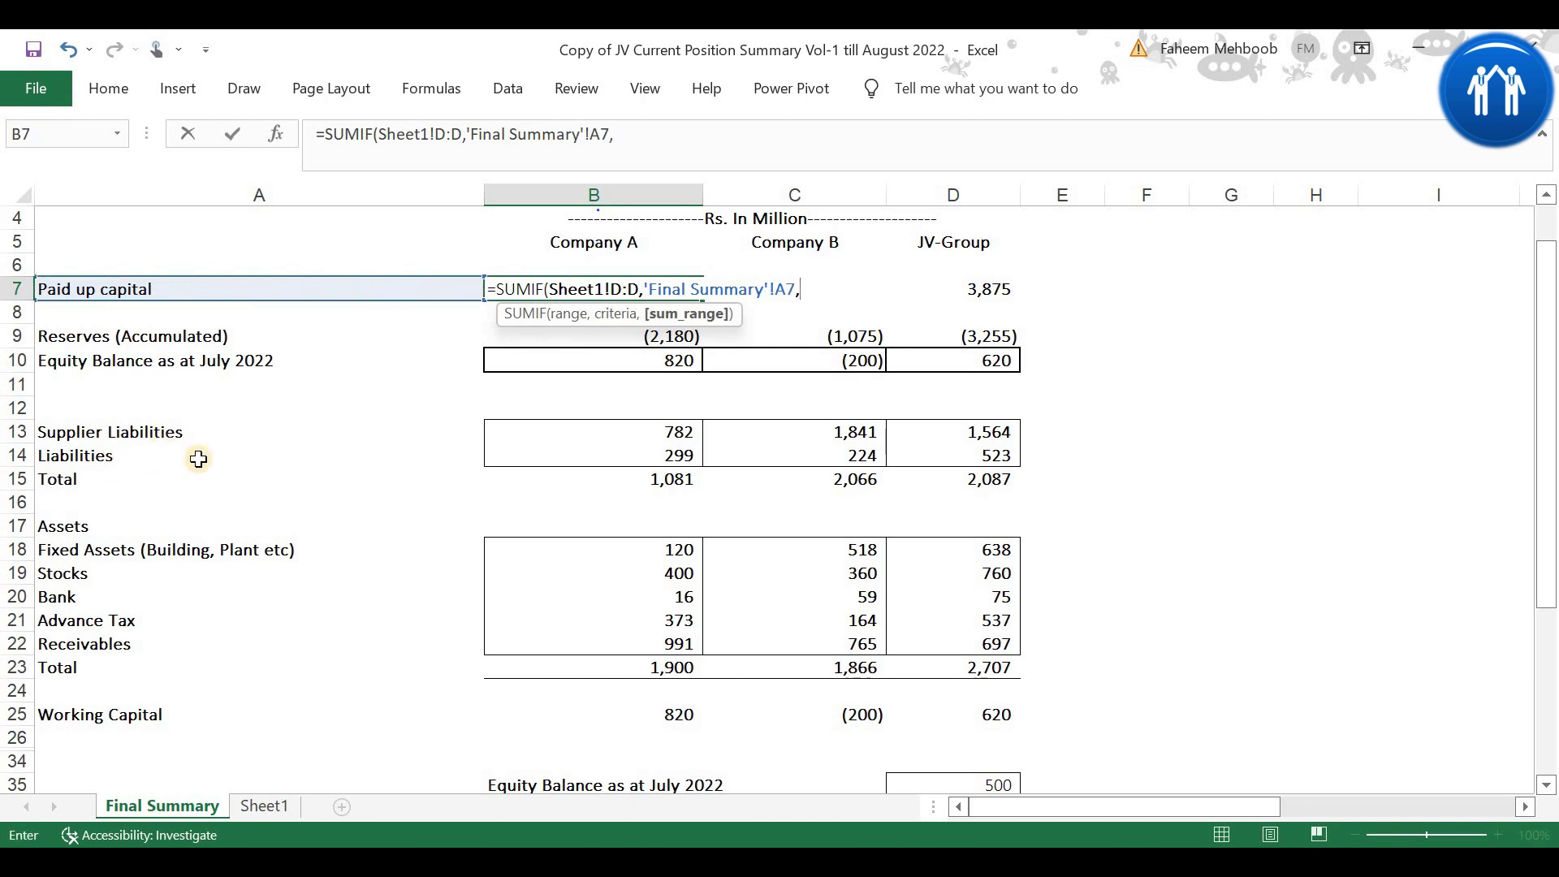
{"action": "left_click", "coordinate": [264, 806]}
{"action": "left_click", "coordinate": [584, 187]}
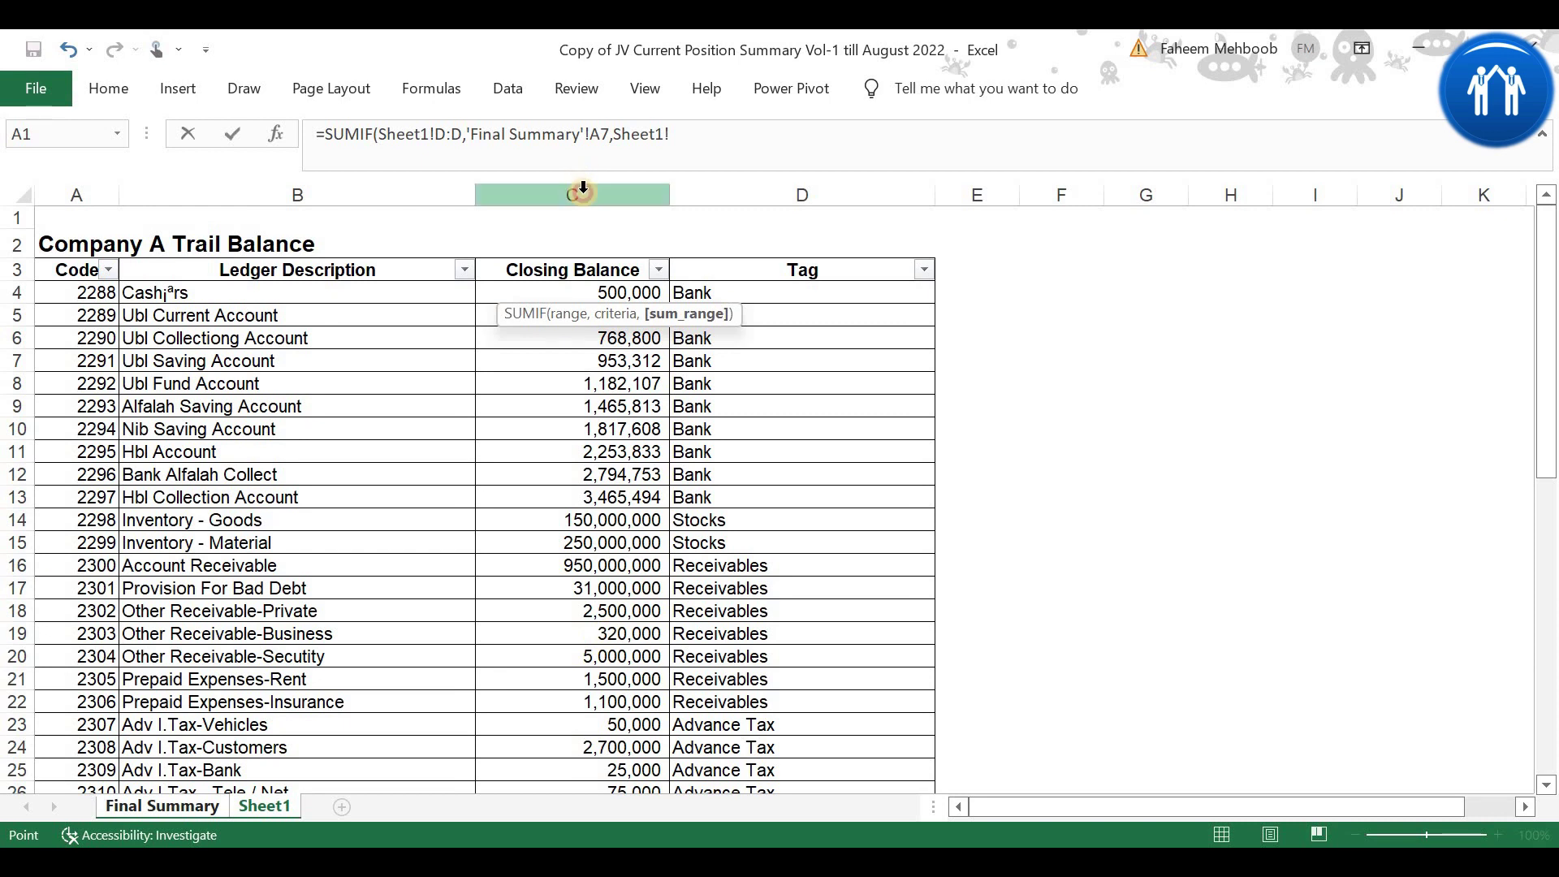
{"action": "key", "text": "Return"}
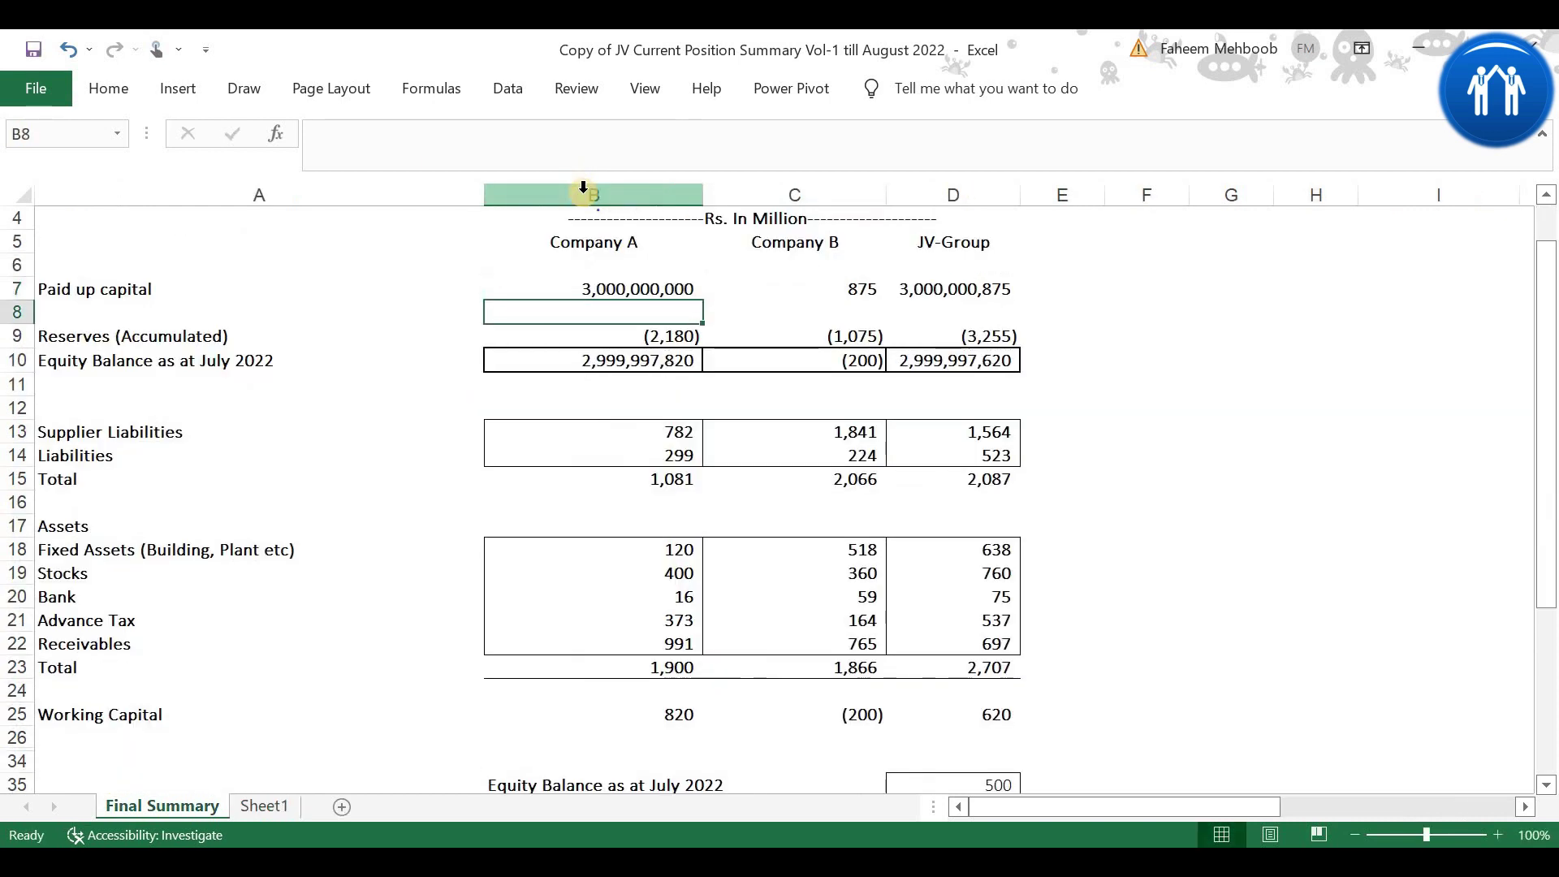
Step: Divide the SUMIF in Company A's Paid up capital cell by 1000000 to express it in millions of rupees
{"action": "key", "text": "Up"}
{"action": "key", "text": "Up"}
{"action": "key", "text": "Up"}
{"action": "key", "text": "Up"}
{"action": "key", "text": "Up"}
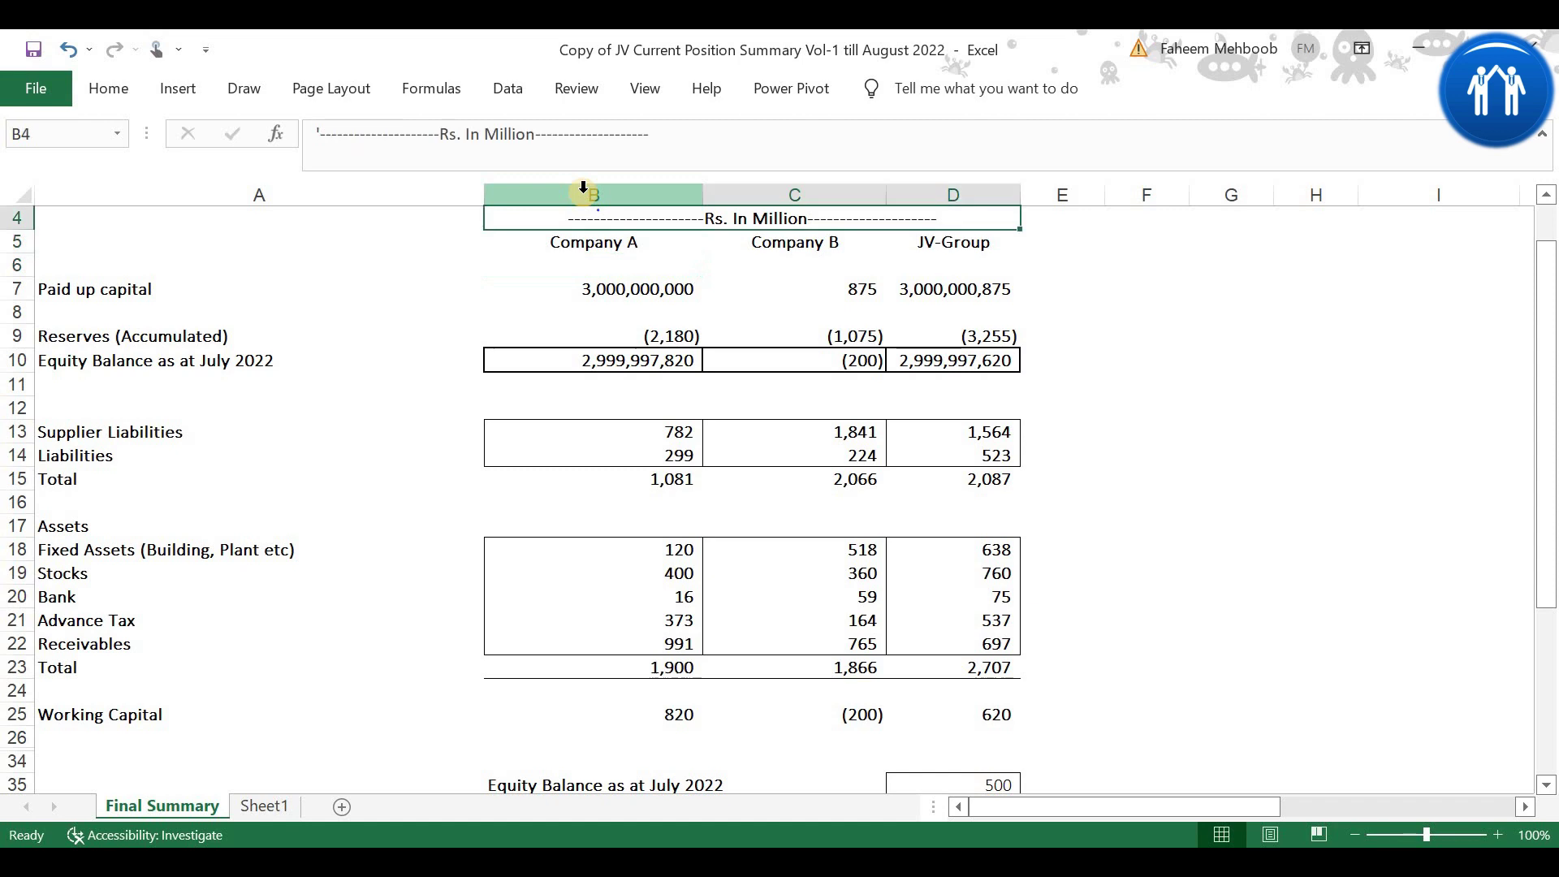
{"action": "key", "text": "Down"}
{"action": "key", "text": "Down"}
{"action": "key", "text": "Down"}
{"action": "key", "text": "Down"}
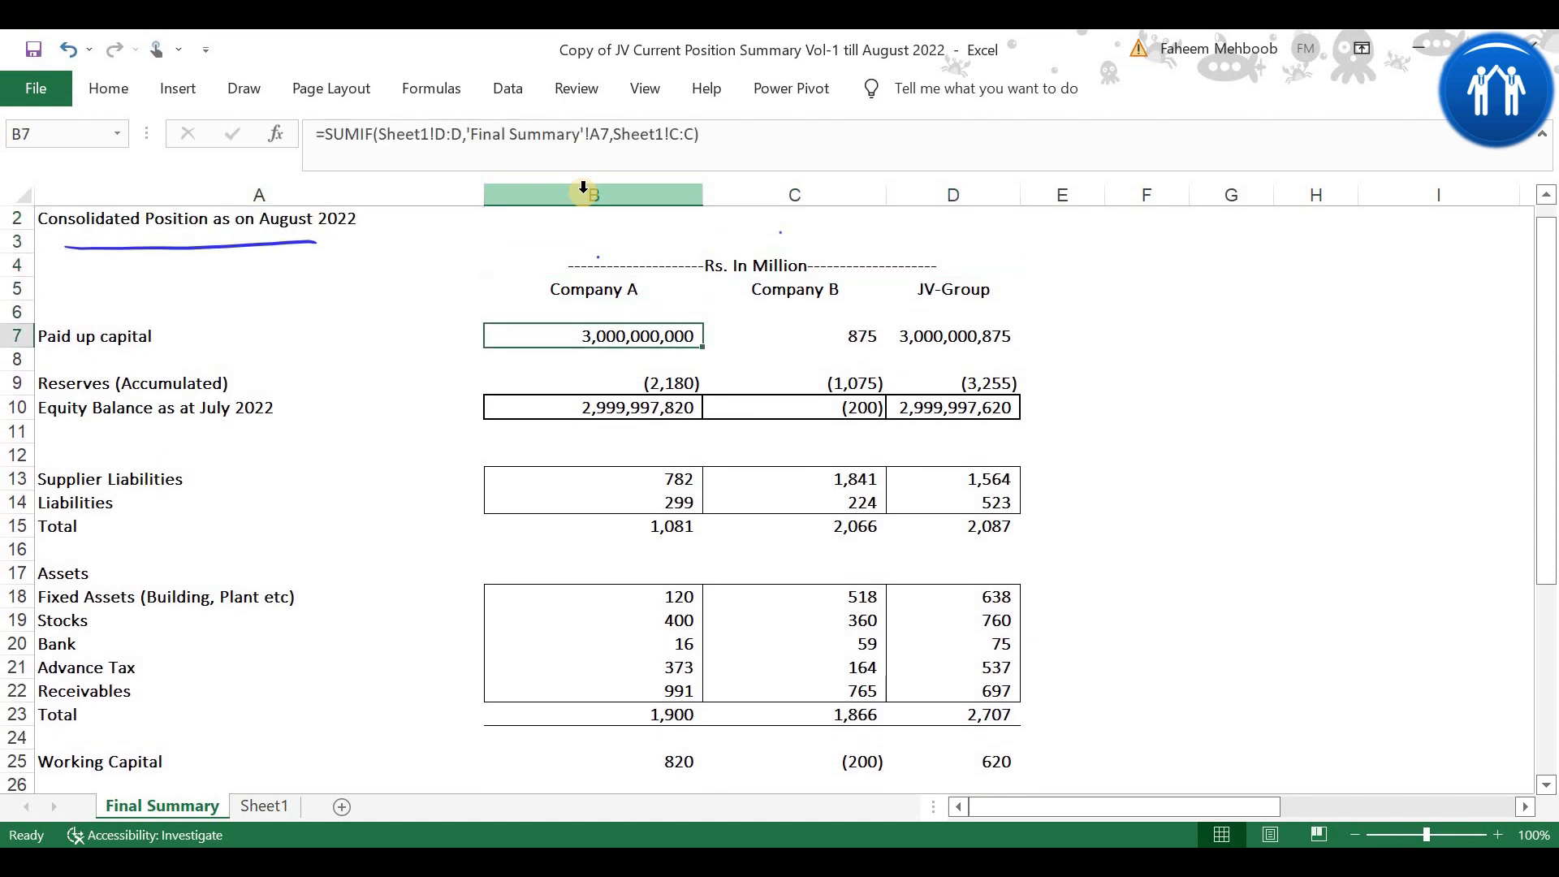
{"action": "key", "text": "F2"}
{"action": "type", "text": "/1000000"}
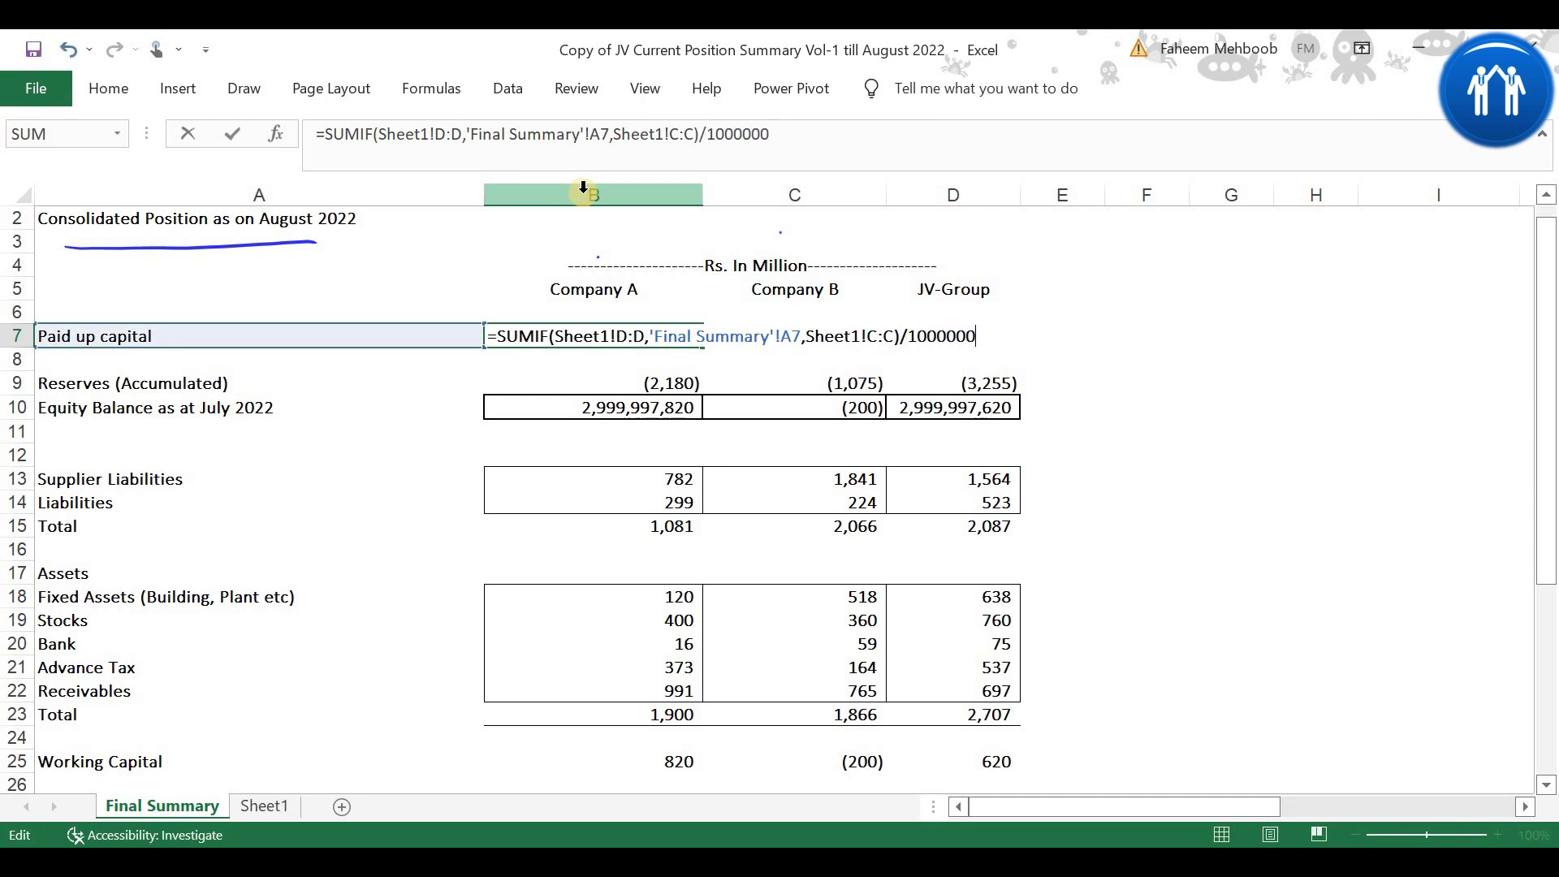
{"action": "key", "text": "Return"}
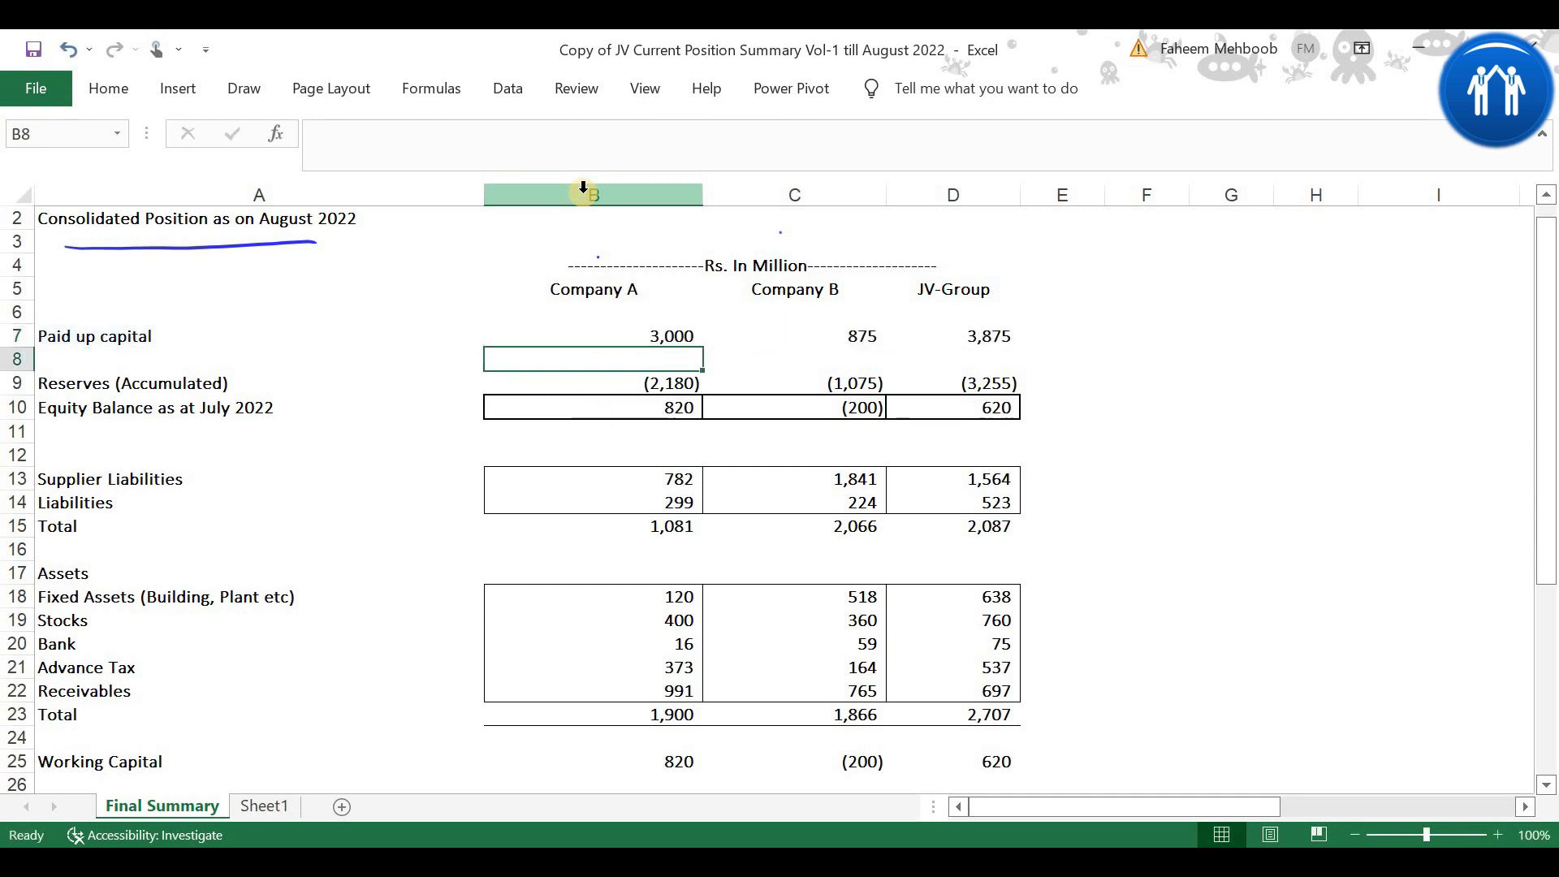
Step: Copy Company A's Paid up capital formula and paste it as formulas only into its Supplier Liabilities and Liabilities cells (B13:B14)
{"action": "key", "text": "Up"}
{"action": "key", "text": "ctrl+c"}
{"action": "key", "text": "Down"}
{"action": "key", "text": "Down"}
{"action": "key", "text": "Down"}
{"action": "key", "text": "Down"}
{"action": "key", "text": "Down"}
{"action": "key", "text": "Down"}
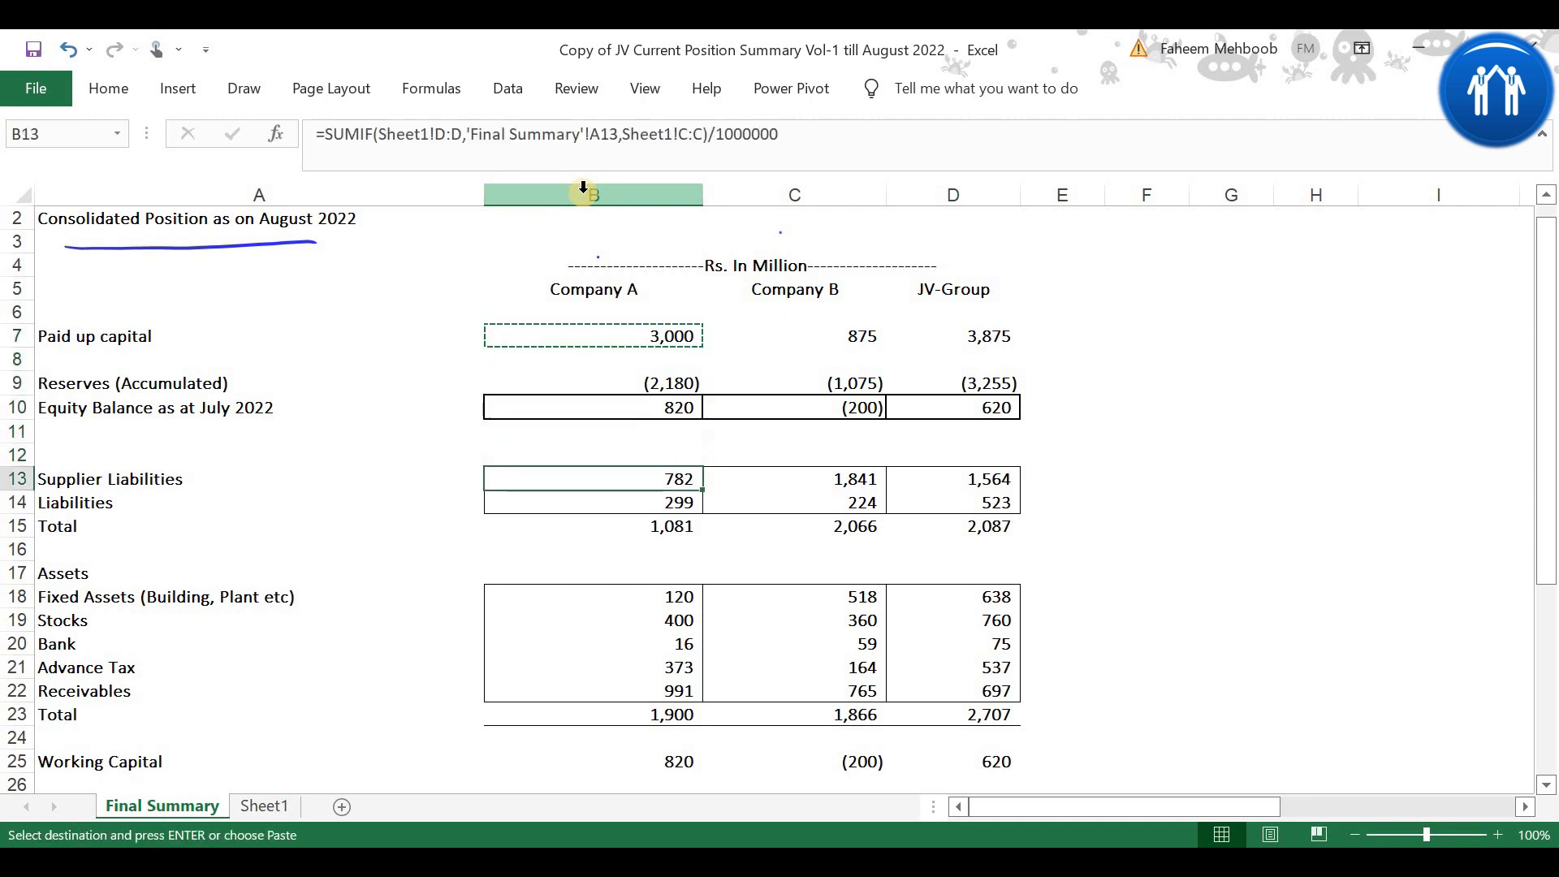
{"action": "key", "text": "shift+Up"}
{"action": "key", "text": "shift+Down"}
{"action": "key", "text": "shift+Down"}
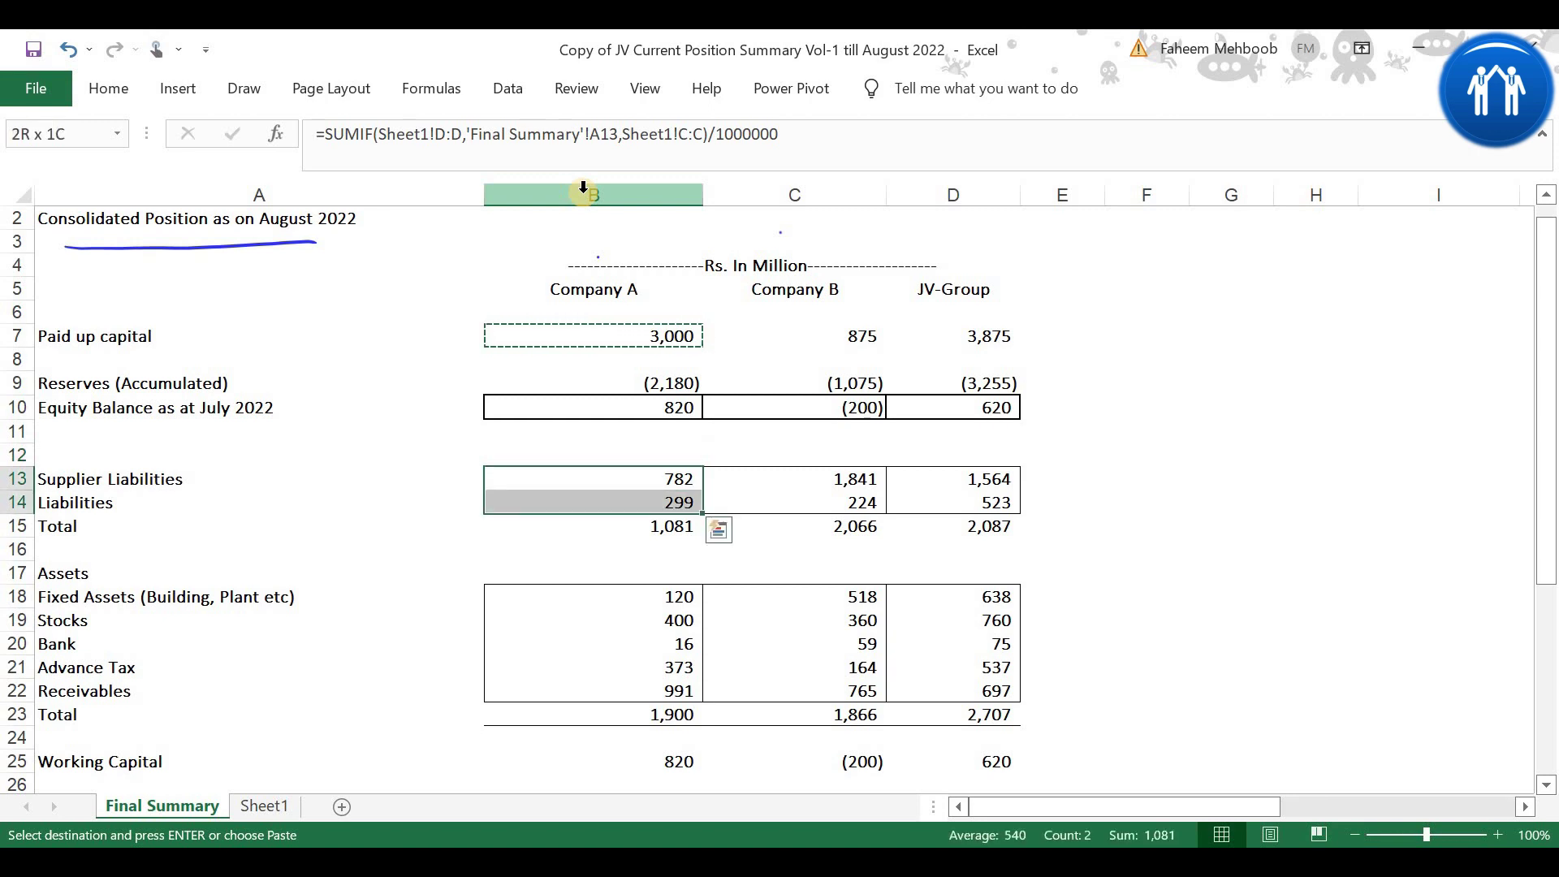
{"action": "key", "text": "ctrl+alt+v"}
{"action": "key", "text": "f"}
{"action": "key", "text": "Return"}
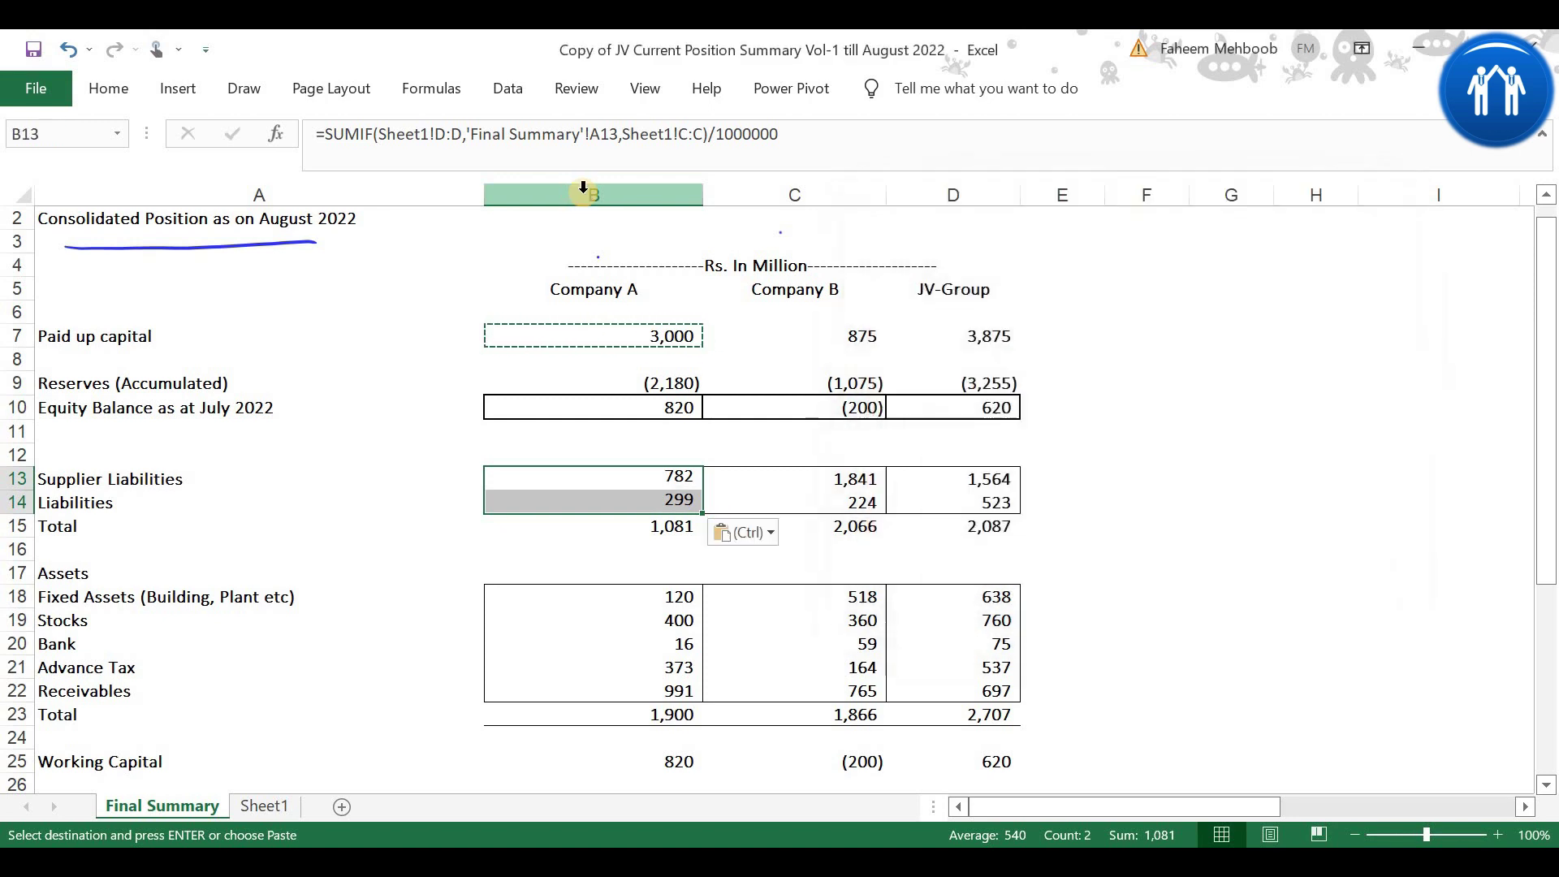
Step: Clear Company A's asset values from Fixed Assets through Receivables (B18:B22)
{"action": "key", "text": "Down"}
{"action": "key", "text": "Down"}
{"action": "key", "text": "Down"}
{"action": "key", "text": "Down"}
{"action": "key", "text": "Down"}
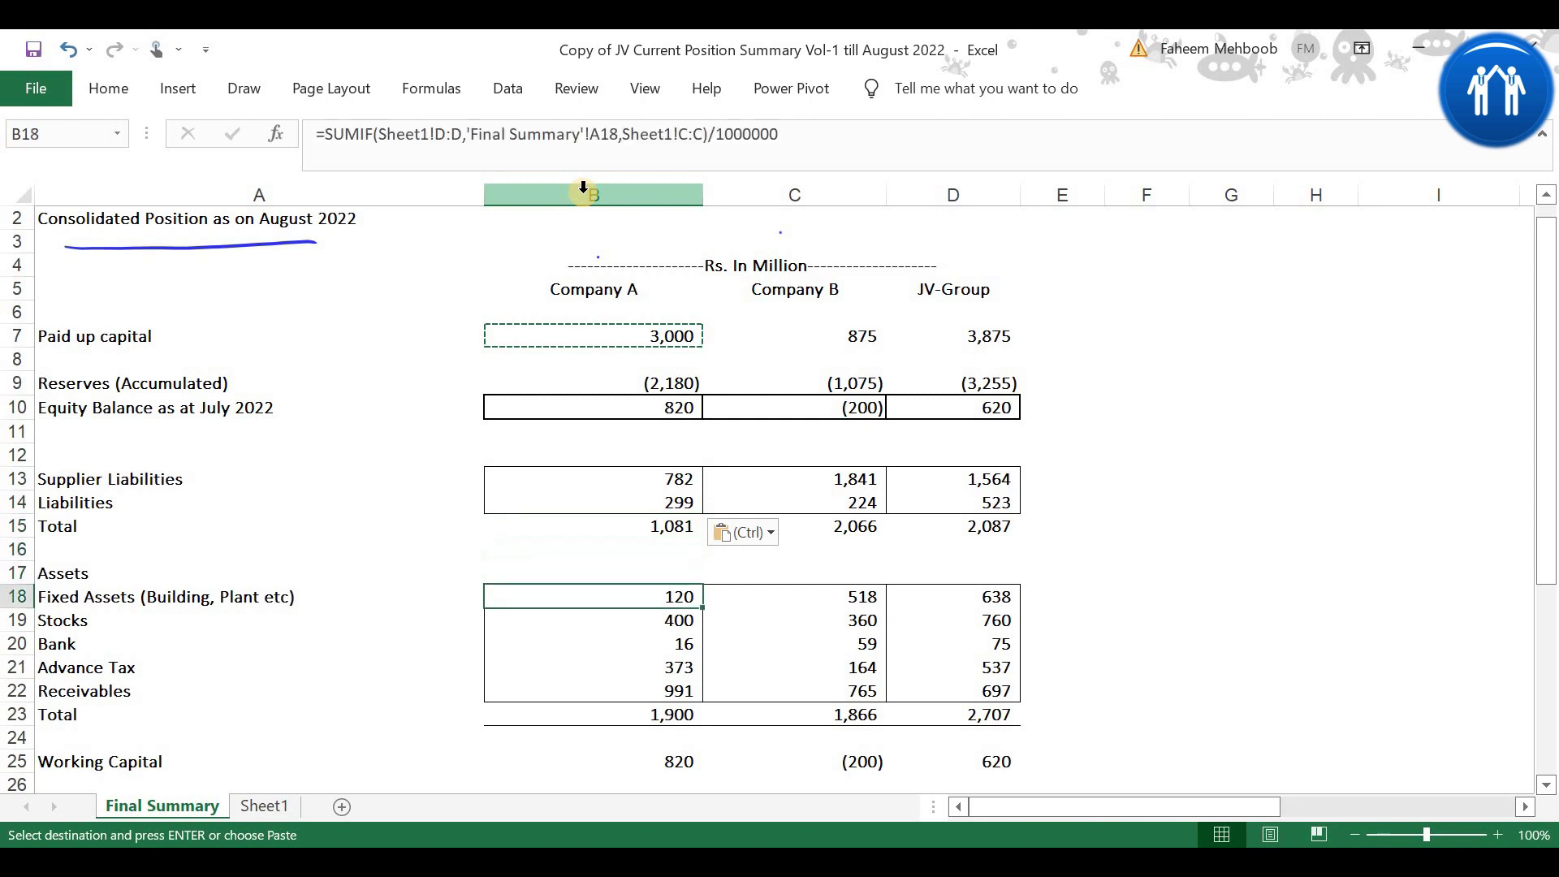
{"action": "key", "text": "shift+Down"}
{"action": "key", "text": "shift+Down"}
{"action": "key", "text": "shift+Down"}
{"action": "key", "text": "shift+Down"}
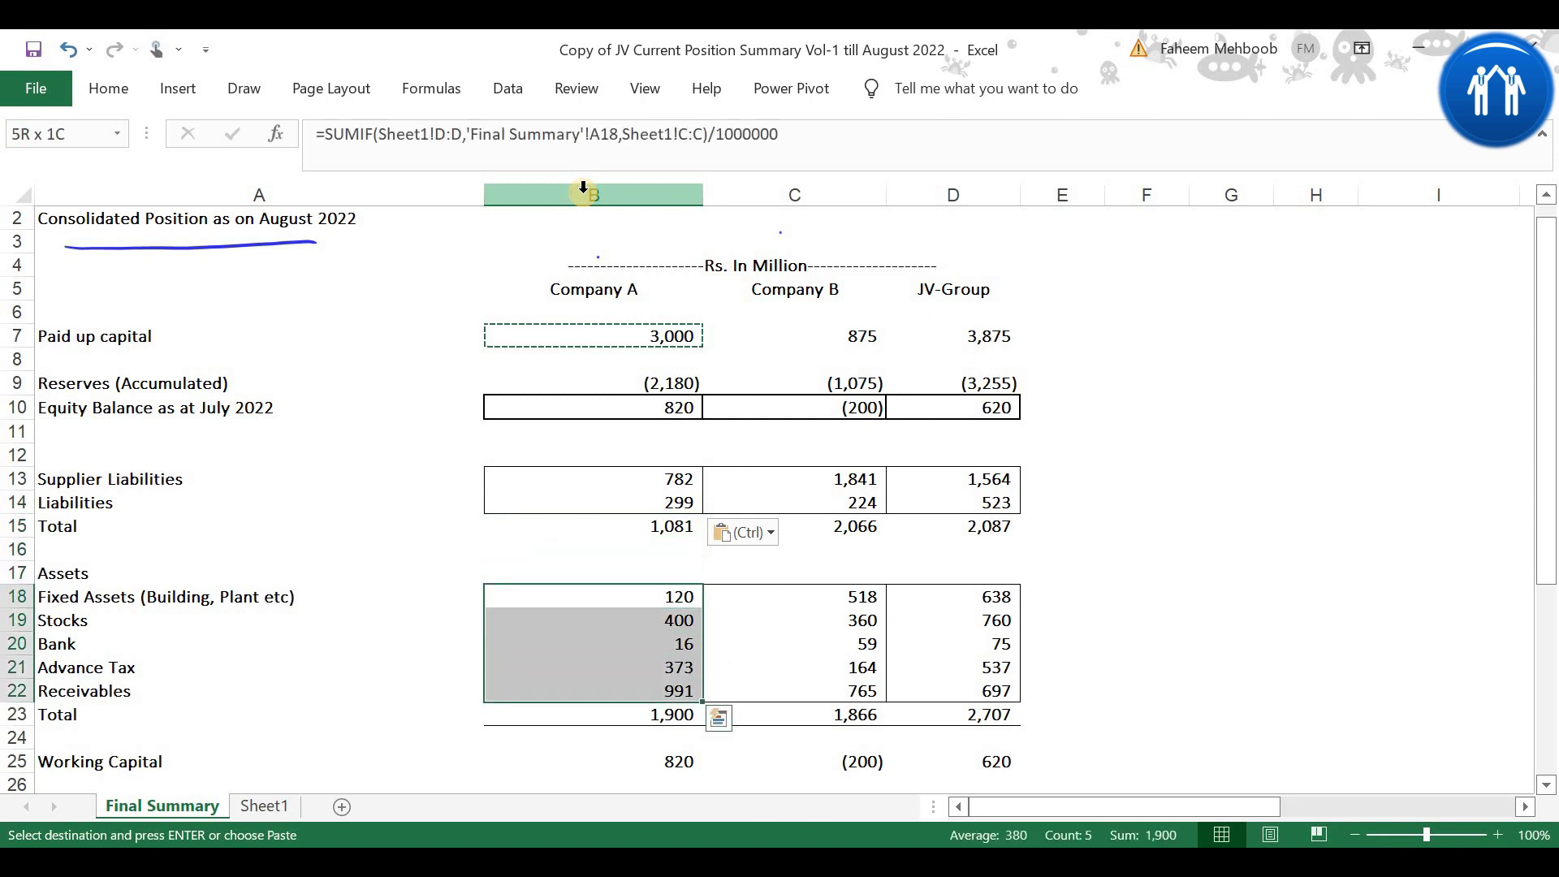
{"action": "key", "text": "Delete"}
Step: Copy Company A's Liabilities formula (B14) and paste it as formulas only into its asset cells, Fixed Assets through Receivables (B18:B22)
{"action": "key", "text": "Up"}
{"action": "key", "text": "Up"}
{"action": "key", "text": "Up"}
{"action": "key", "text": "Up"}
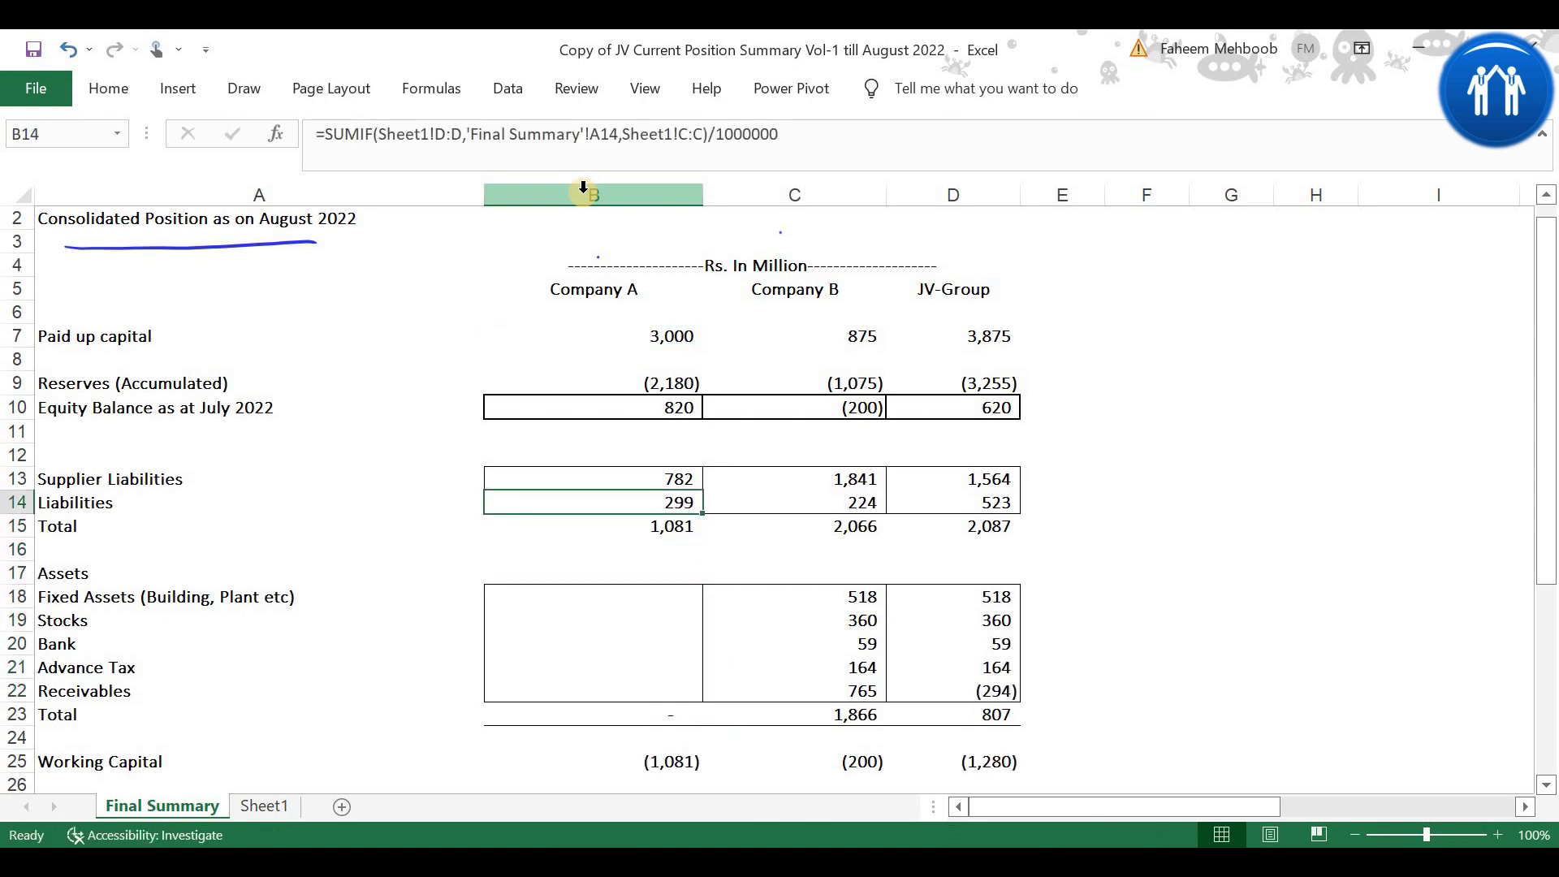
{"action": "key", "text": "ctrl+c"}
{"action": "key", "text": "Down"}
{"action": "key", "text": "Down"}
{"action": "key", "text": "Down"}
{"action": "key", "text": "Down"}
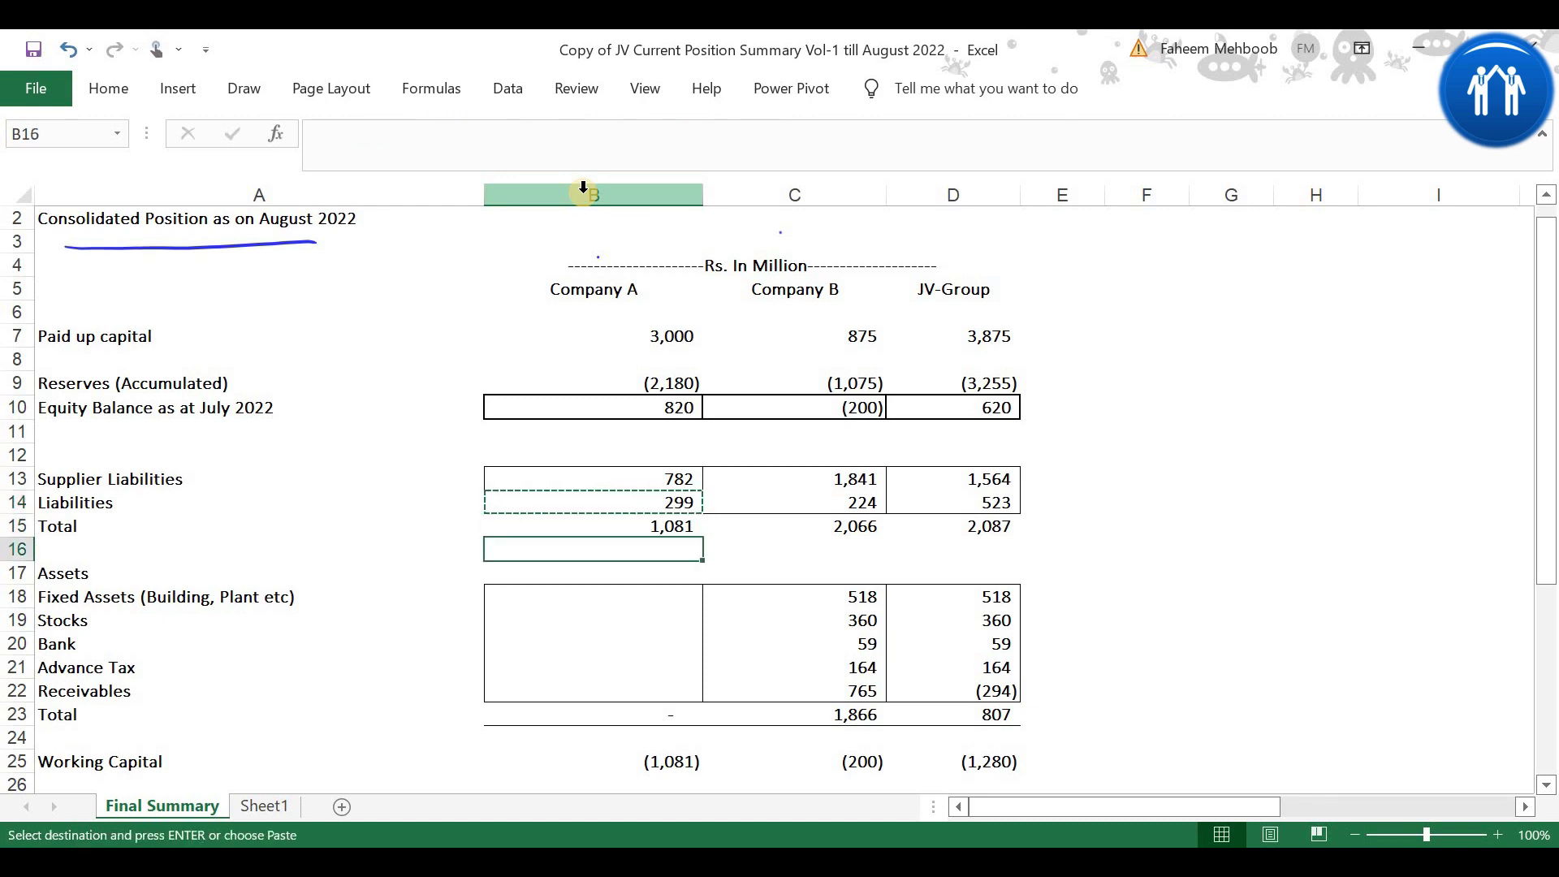
{"action": "key", "text": "shift+Down"}
{"action": "key", "text": "shift+Down"}
{"action": "key", "text": "shift+Down"}
{"action": "key", "text": "shift+Down"}
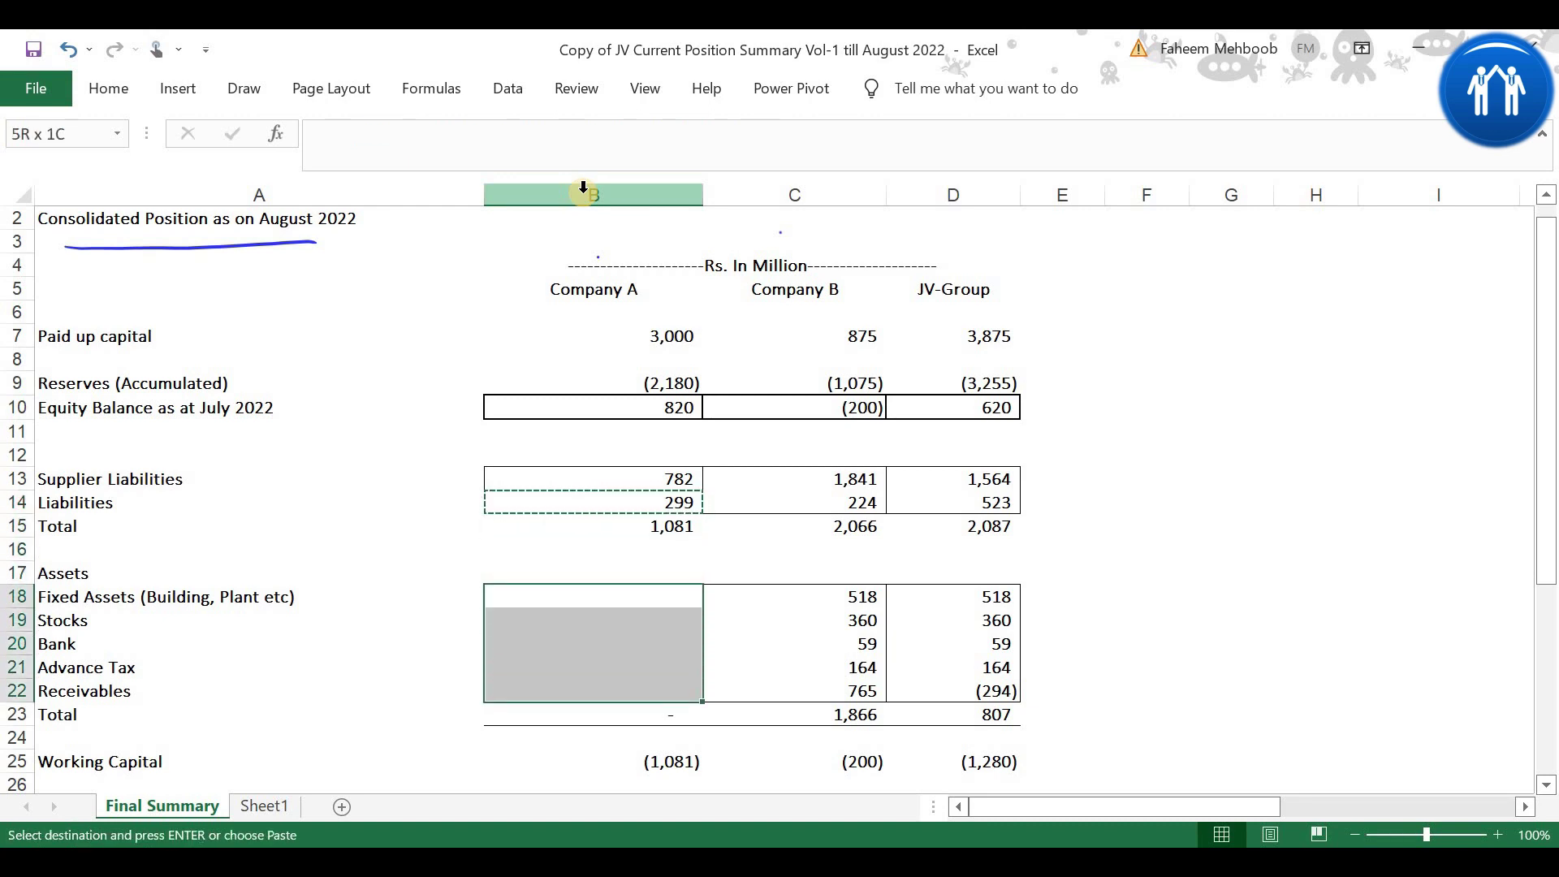
{"action": "key", "text": "ctrl+alt+v"}
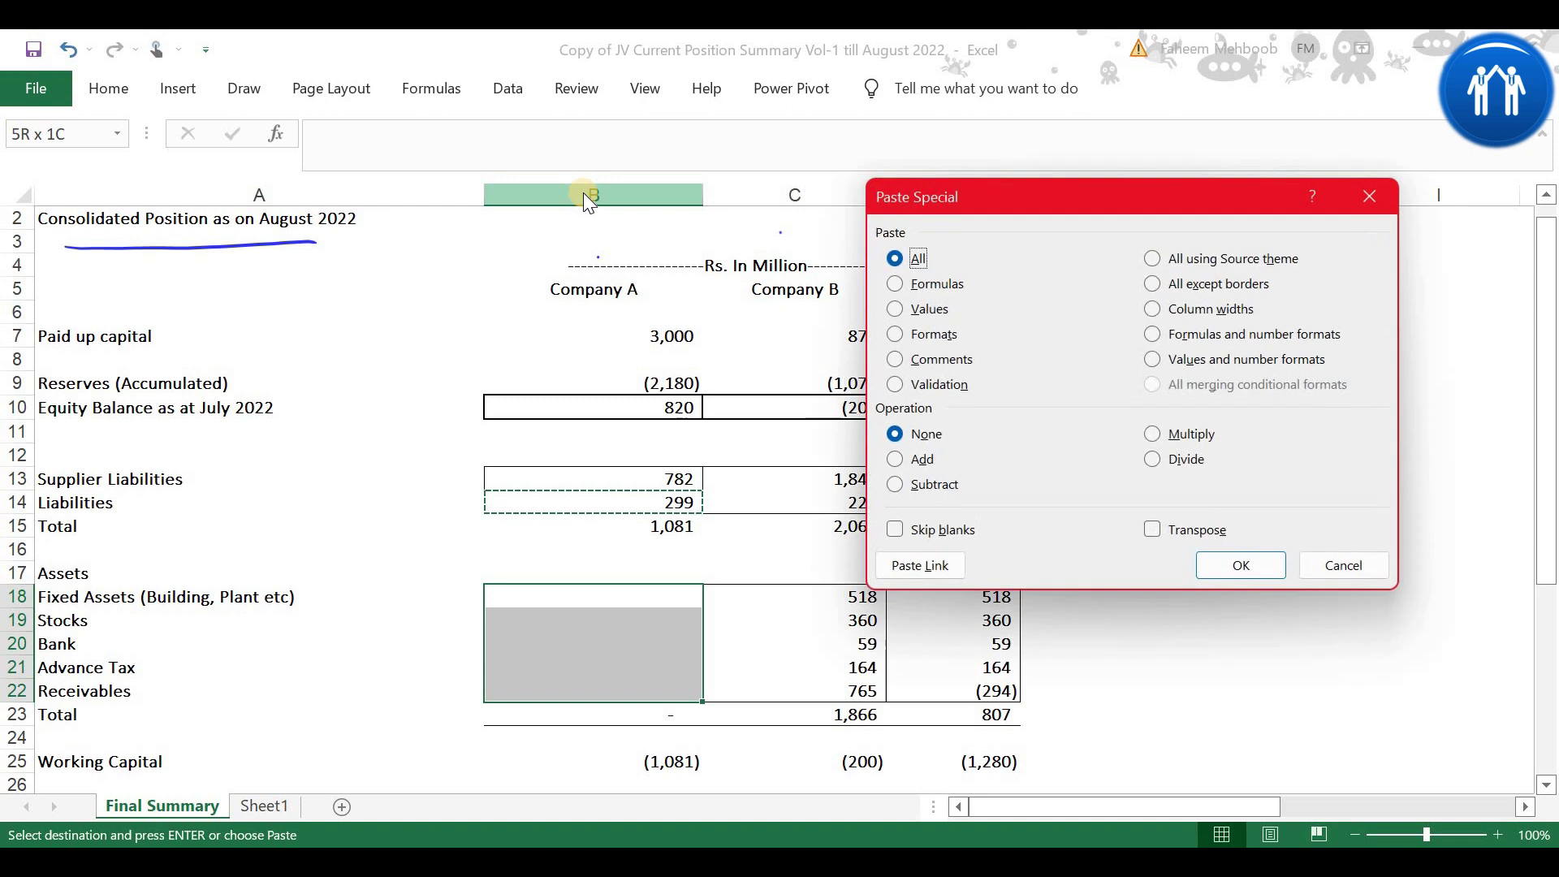
{"action": "key", "text": "f"}
{"action": "key", "text": "Return"}
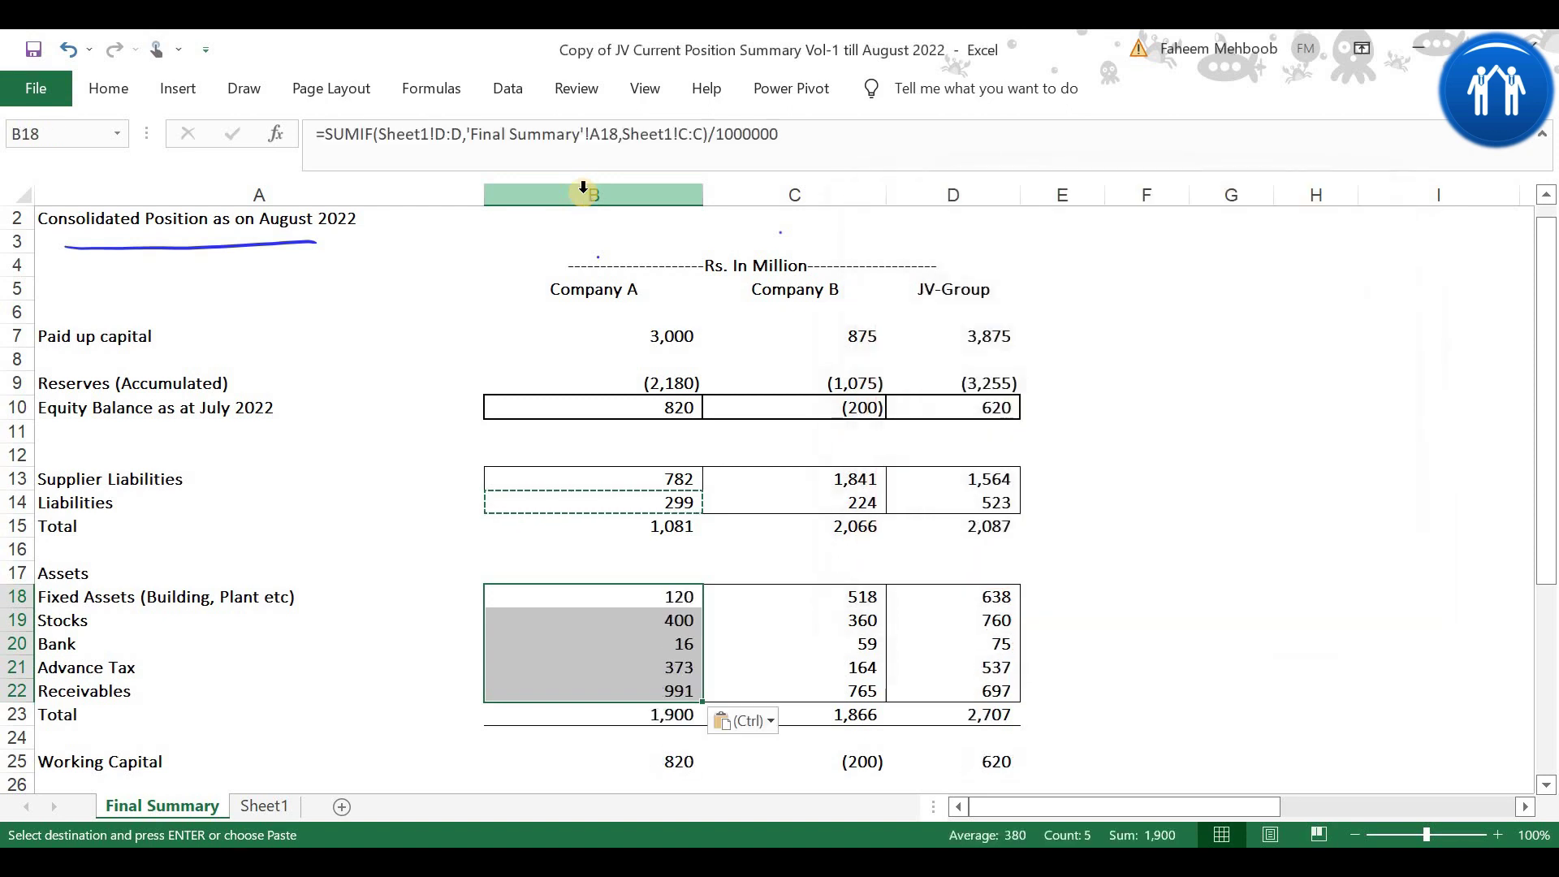
Step: Review Company A's column from the assets up to Reserves (Accumulated), and check the Reserves formulas across to JV-Group (B9:D9)
{"action": "key", "text": "Down"}
{"action": "key", "text": "Down"}
{"action": "key", "text": "Down"}
{"action": "key", "text": "Down"}
{"action": "key", "text": "Down"}
{"action": "key", "text": "Down"}
{"action": "key", "text": "Up"}
{"action": "key", "text": "Up"}
{"action": "key", "text": "Up"}
{"action": "key", "text": "Up"}
{"action": "key", "text": "Up"}
{"action": "key", "text": "Up"}
{"action": "key", "text": "Up"}
{"action": "key", "text": "Up"}
{"action": "key", "text": "Up"}
{"action": "key", "text": "Up"}
{"action": "key", "text": "Up"}
{"action": "key", "text": "Up"}
{"action": "key", "text": "Up"}
{"action": "key", "text": "Up"}
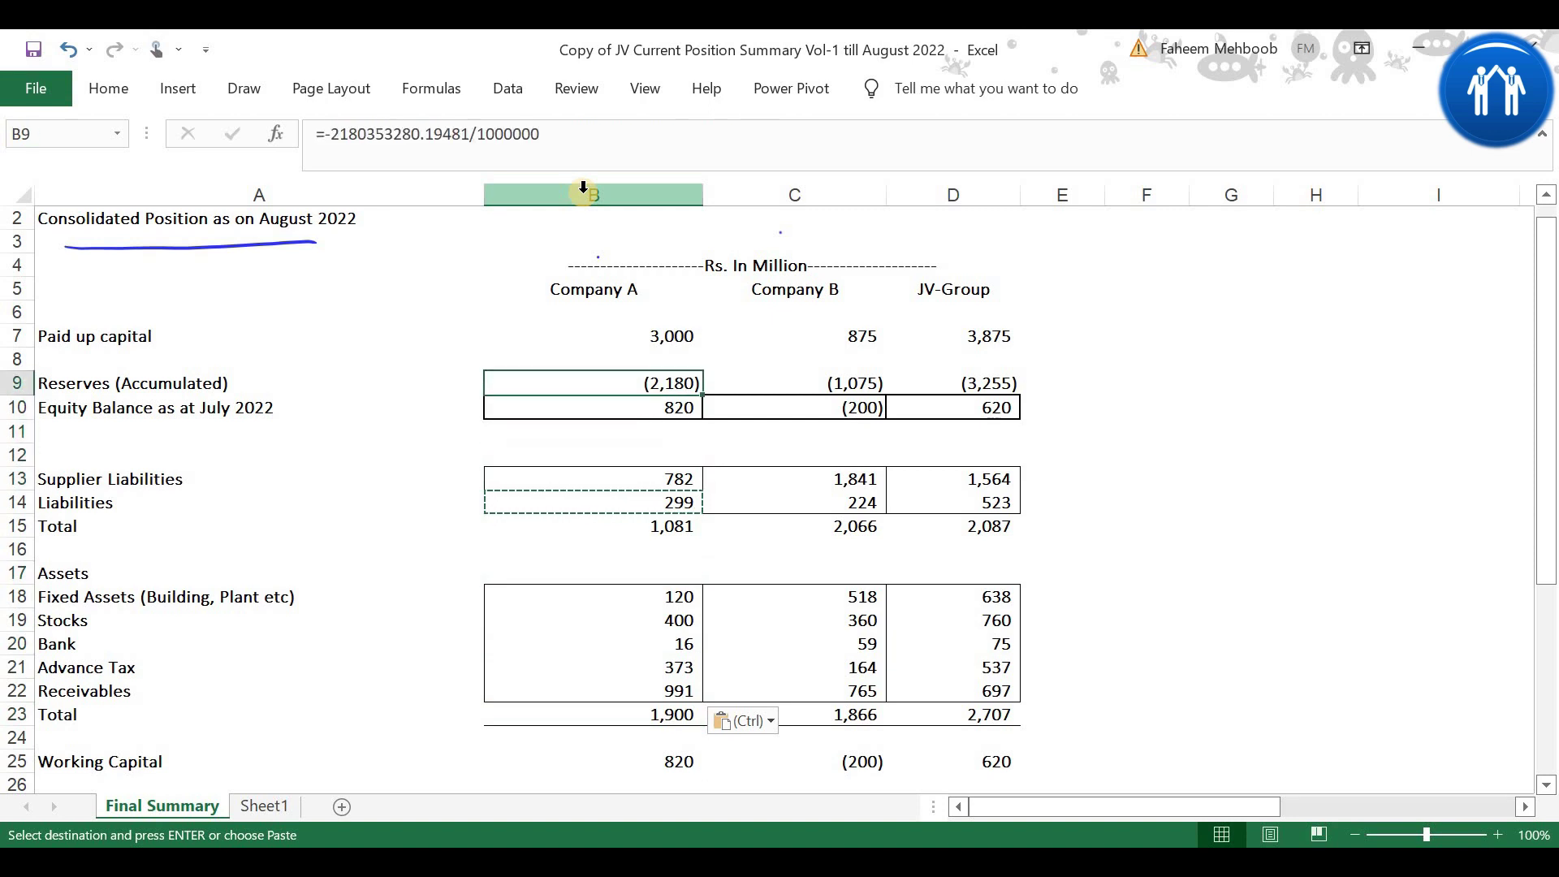
{"action": "key", "text": "Right"}
{"action": "key", "text": "Right"}
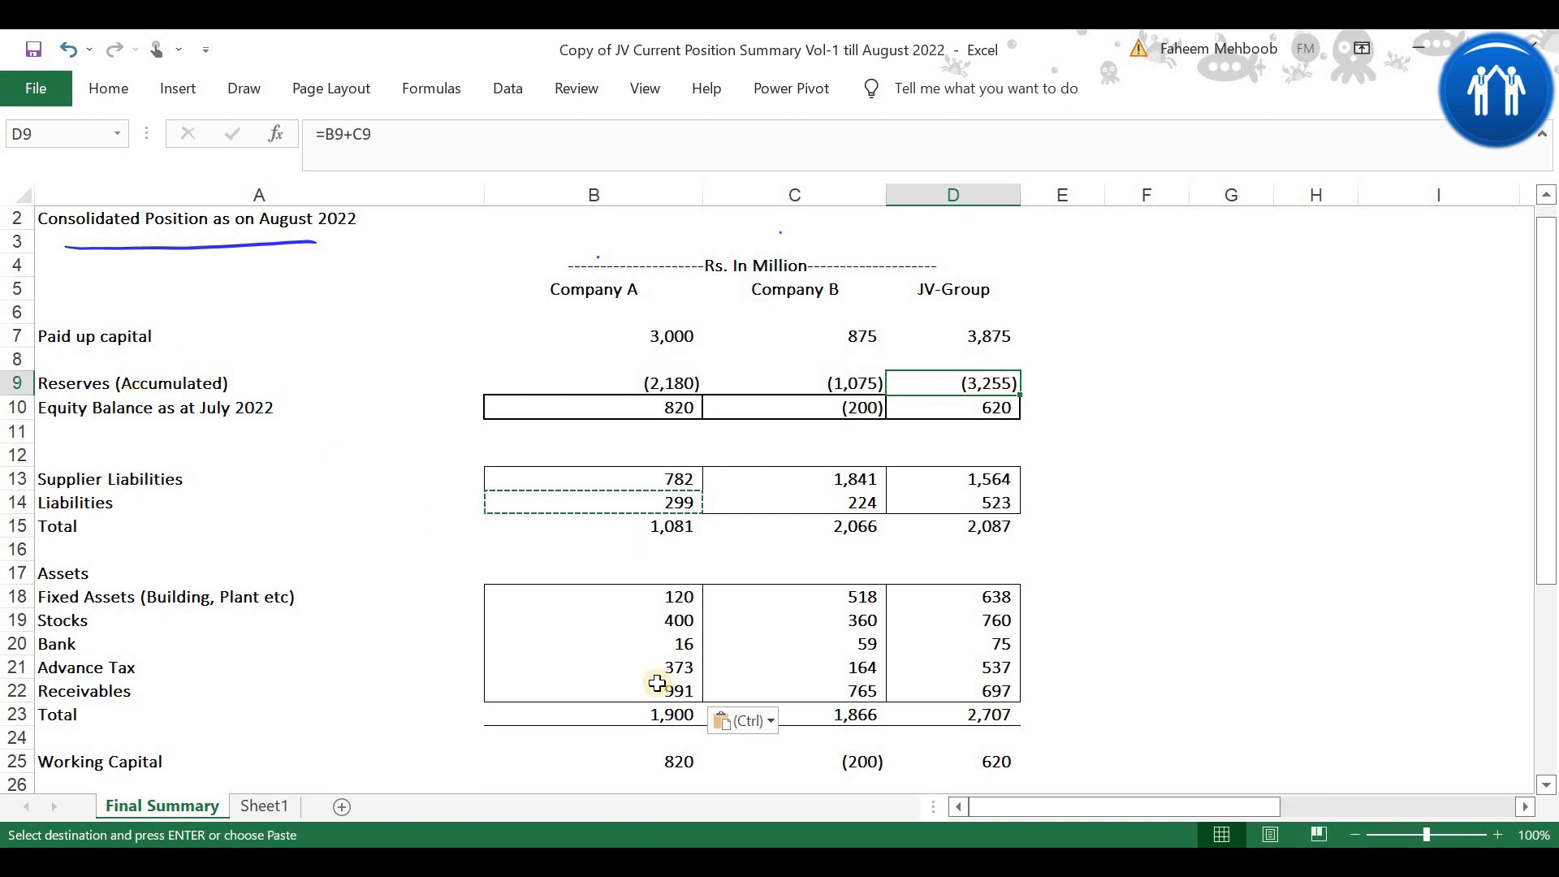
Step: Compare the Working Capital formulas of both companies with Company B's Equity Balance, and inspect Company B's Liabilities, Stocks and Receivables entries
{"action": "left_click", "coordinate": [668, 764]}
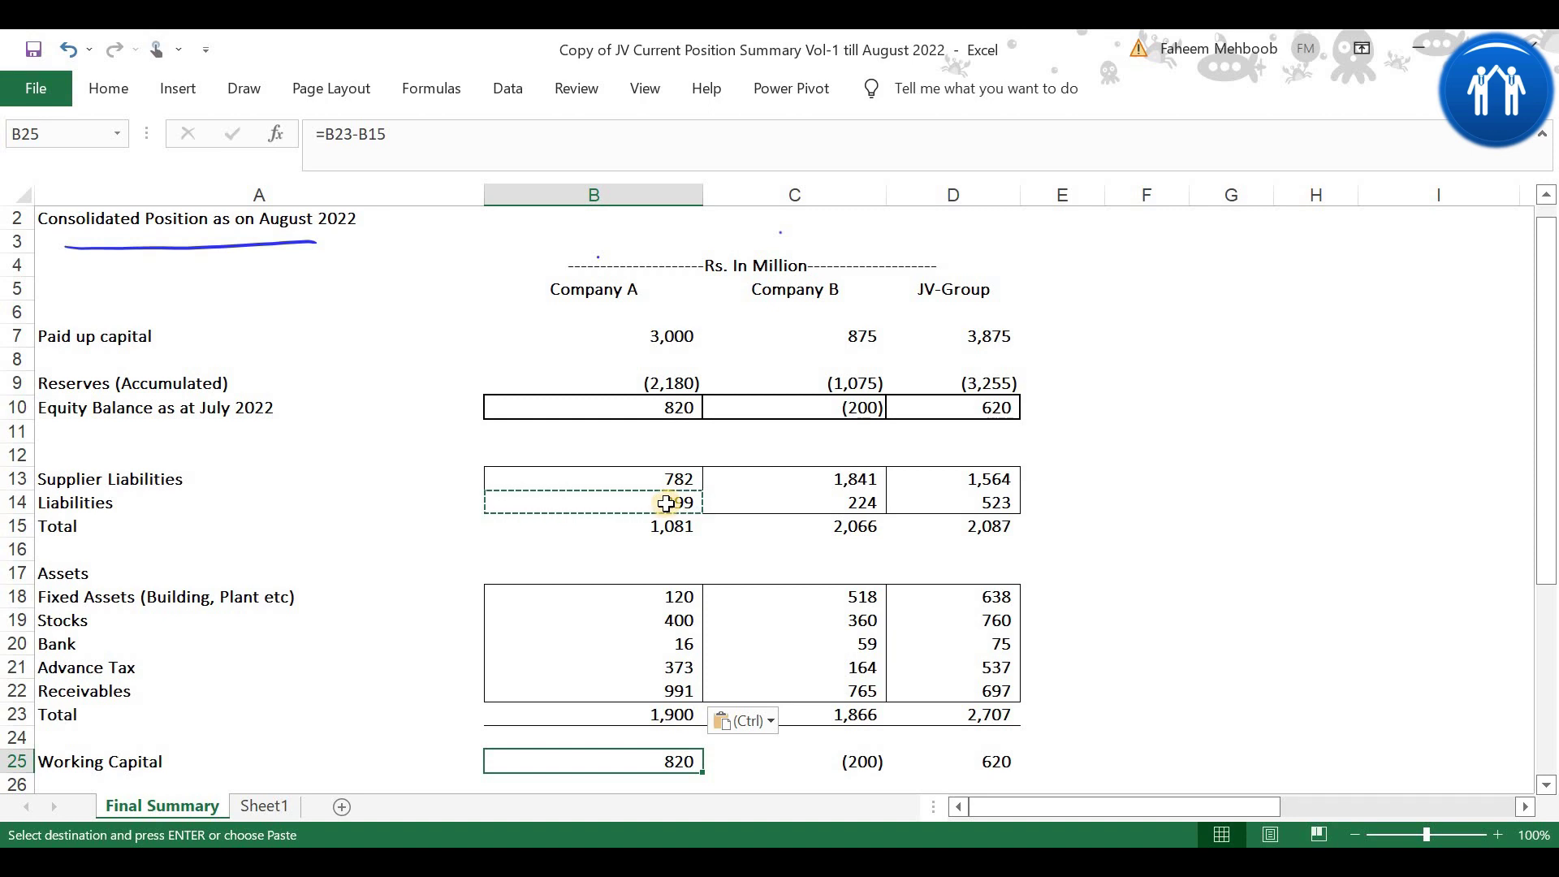
{"action": "left_click", "coordinate": [868, 771]}
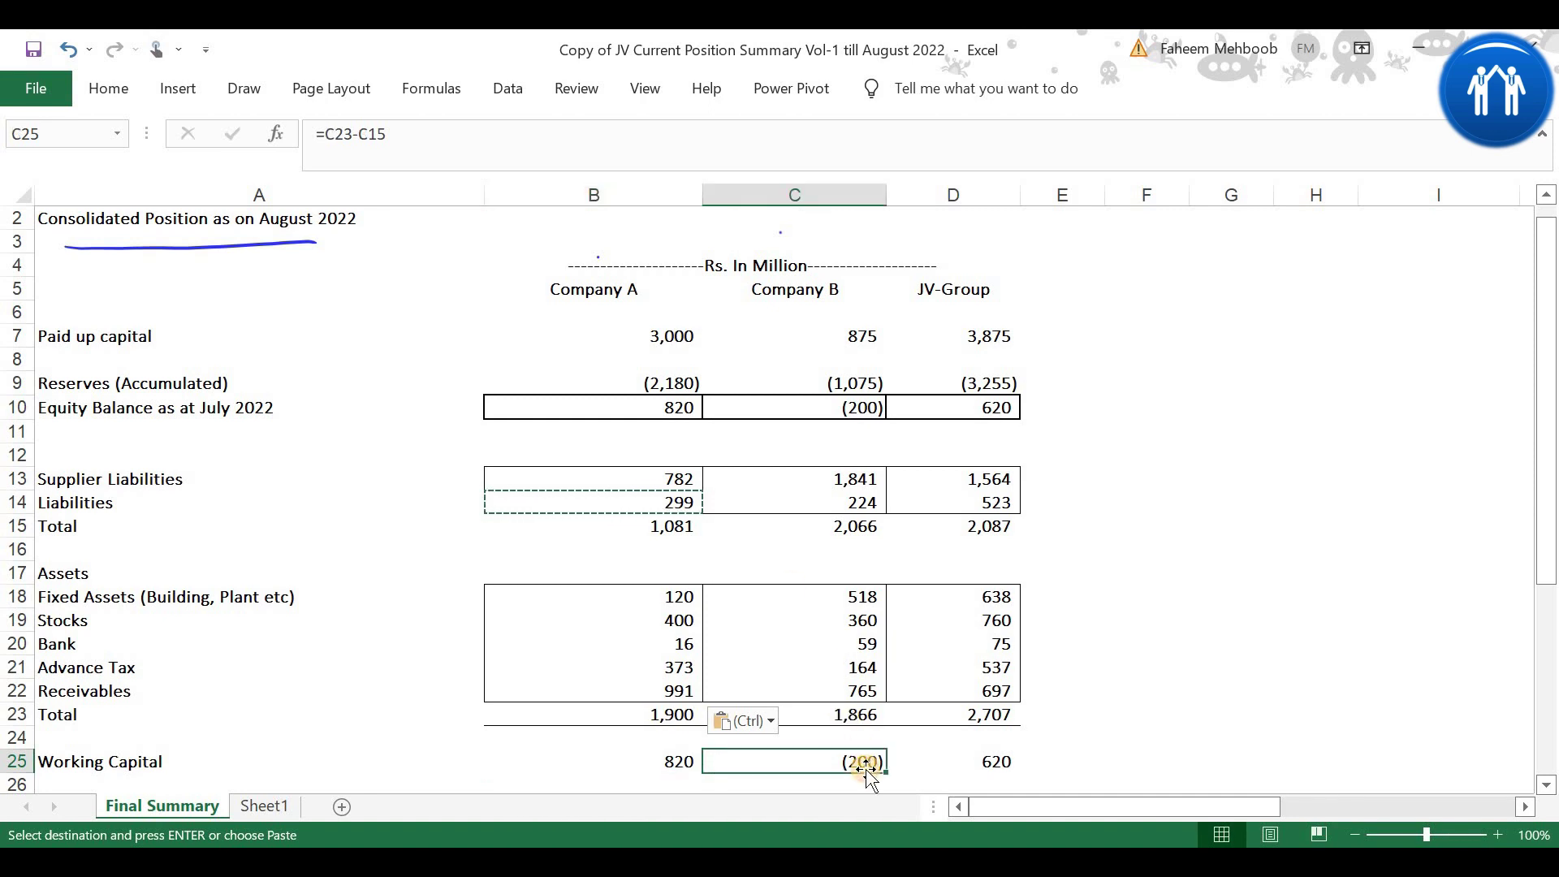
{"action": "left_click", "coordinate": [866, 407]}
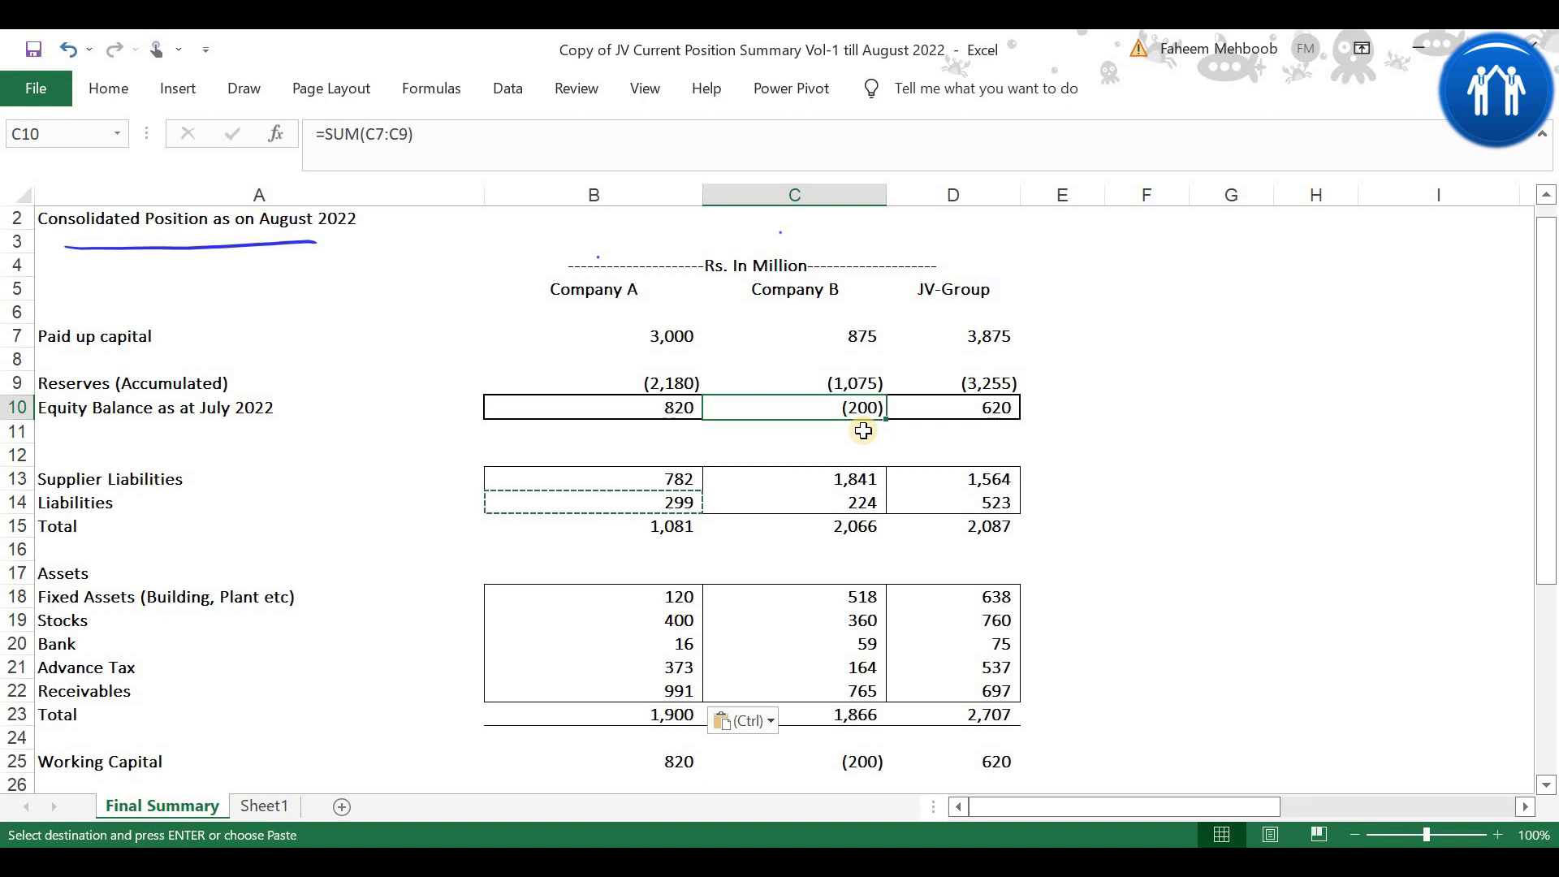
{"action": "left_click", "coordinate": [846, 688]}
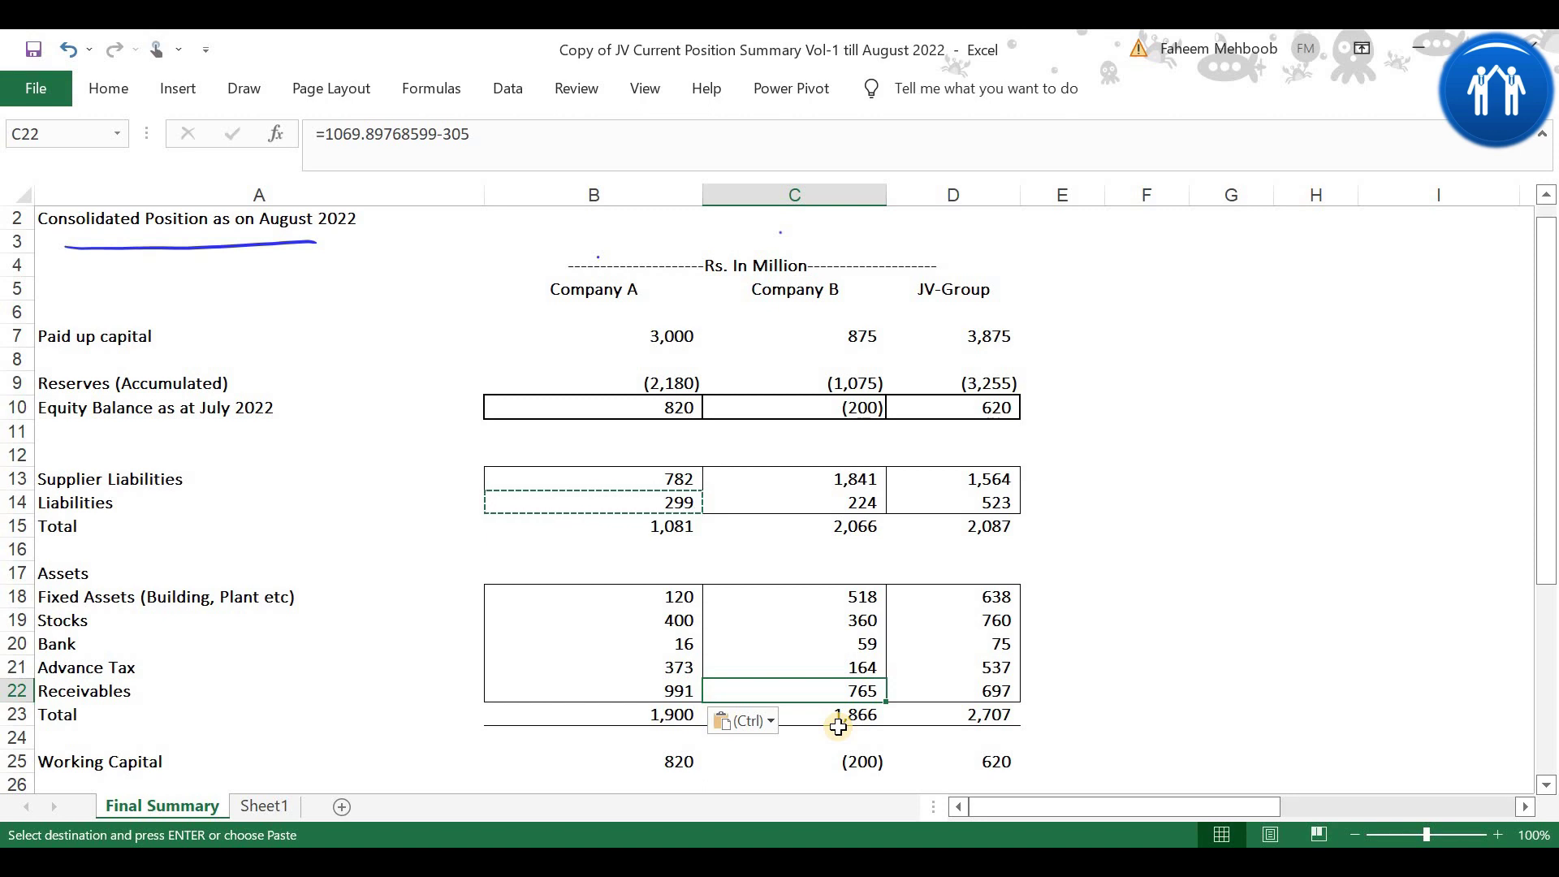
{"action": "left_click", "coordinate": [863, 496]}
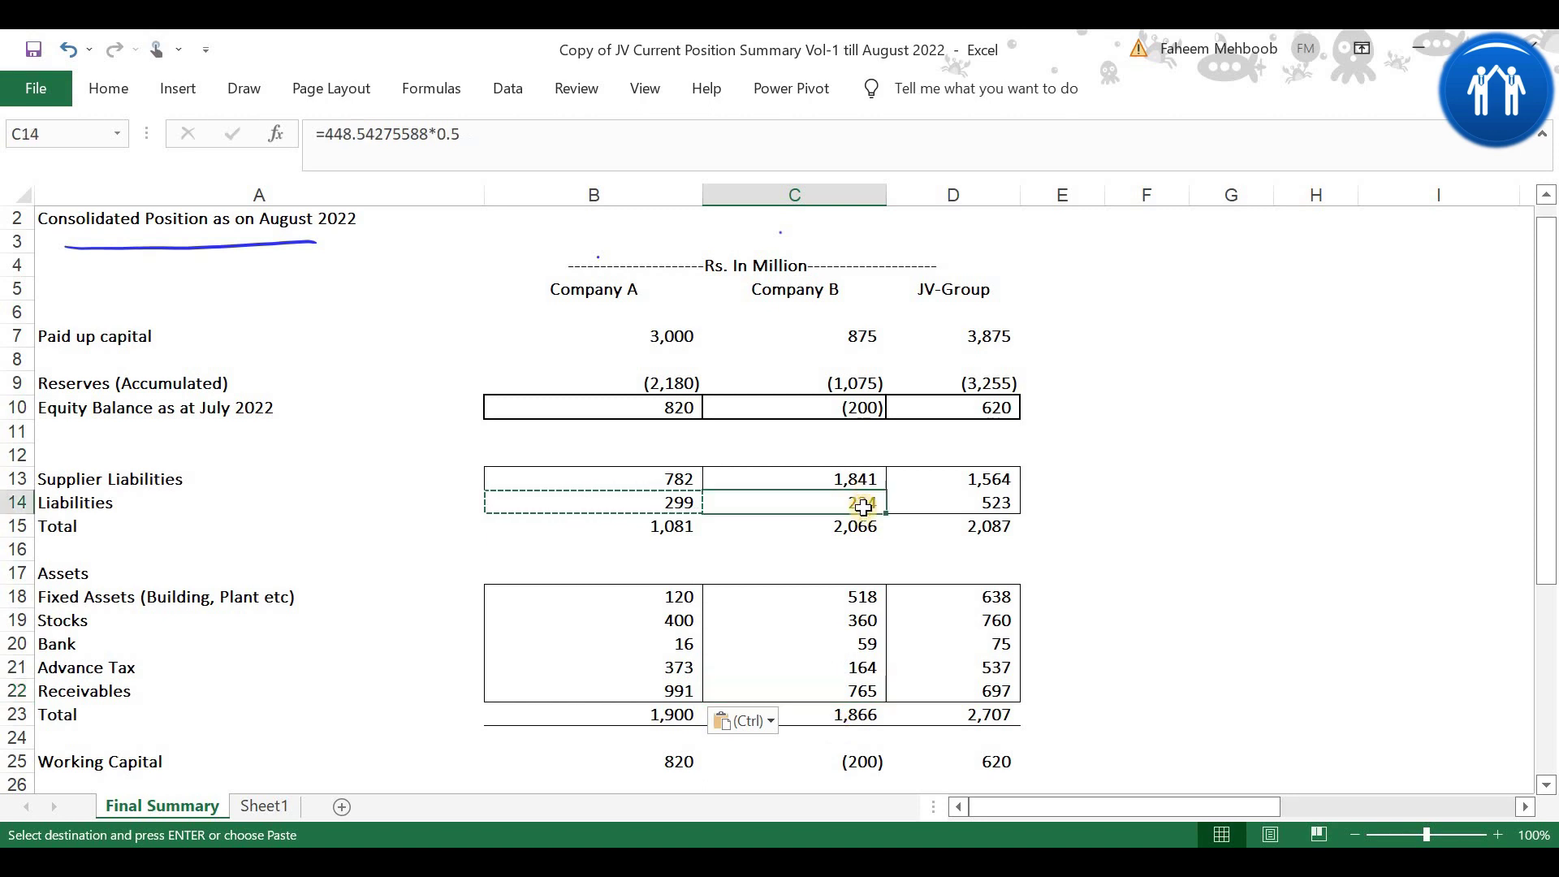
{"action": "left_click", "coordinate": [863, 631]}
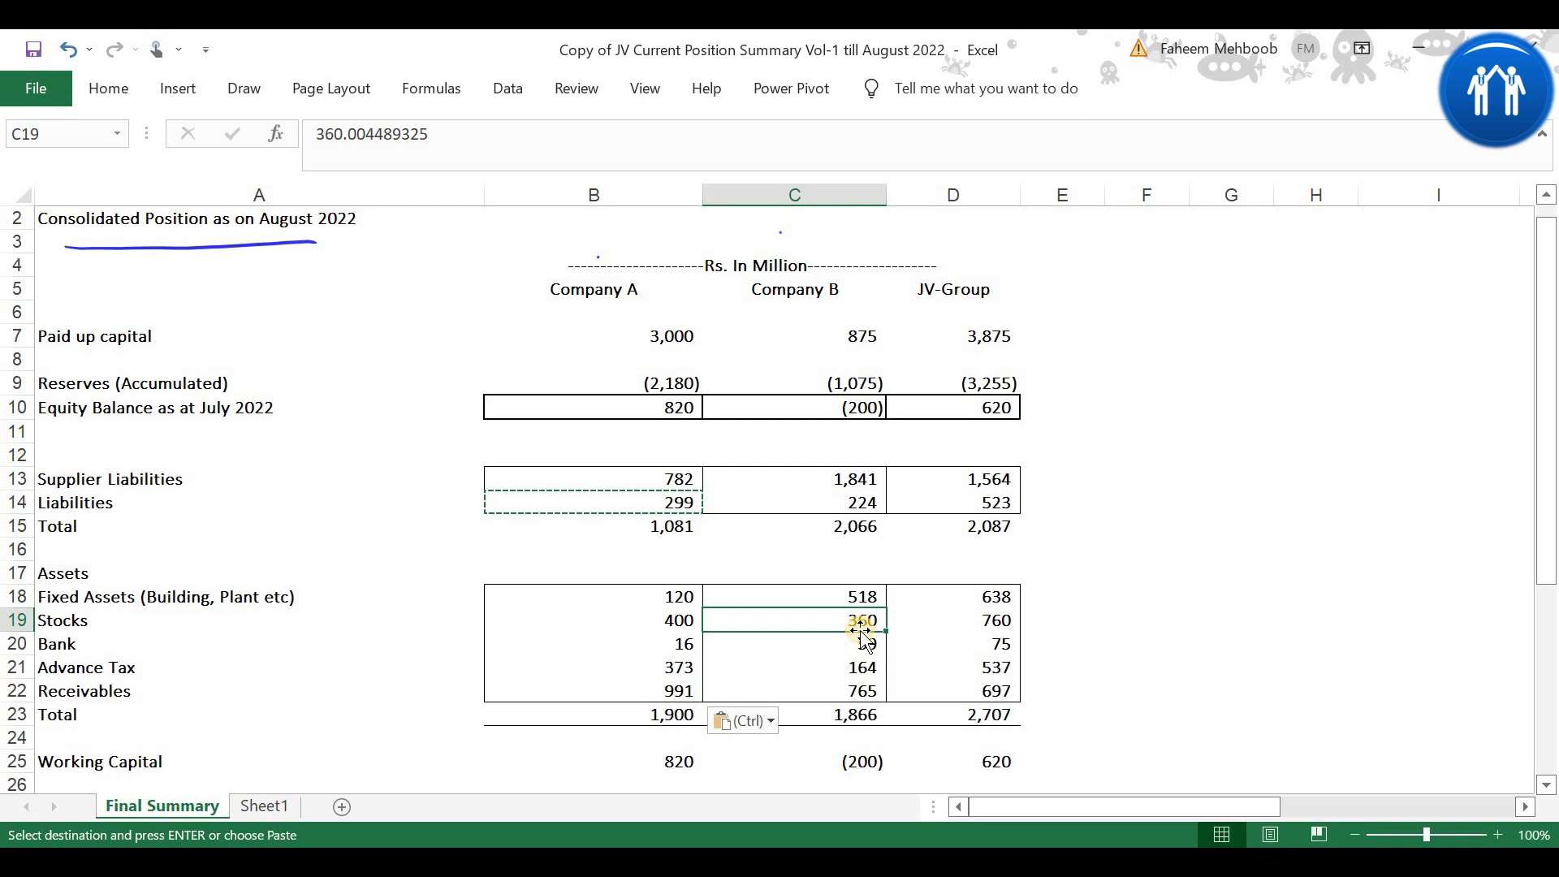
{"action": "left_click", "coordinate": [860, 765]}
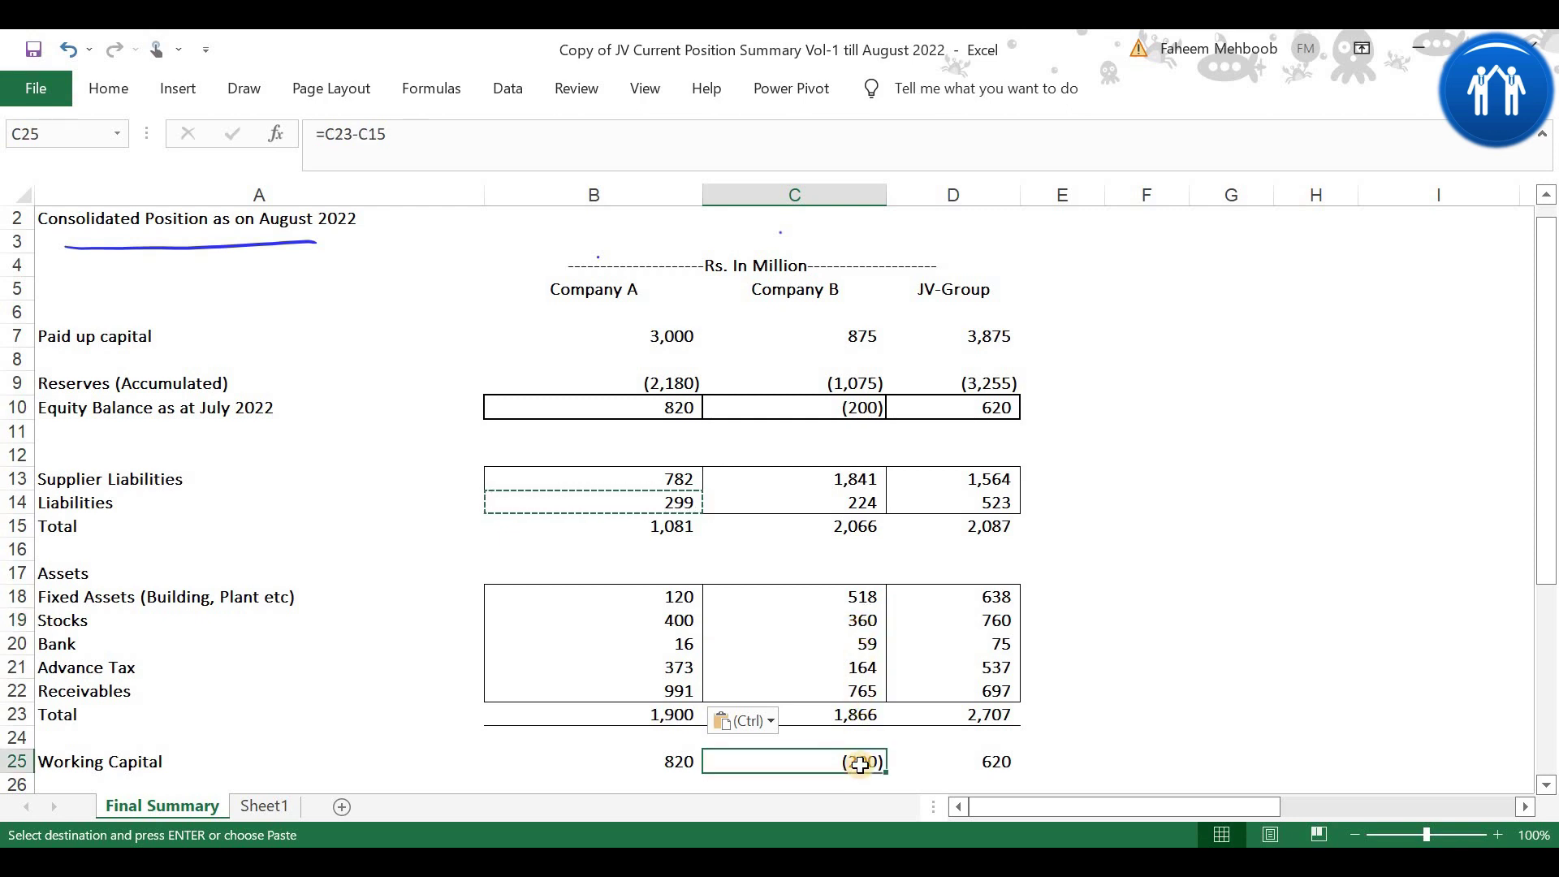
{"action": "left_click", "coordinate": [866, 694]}
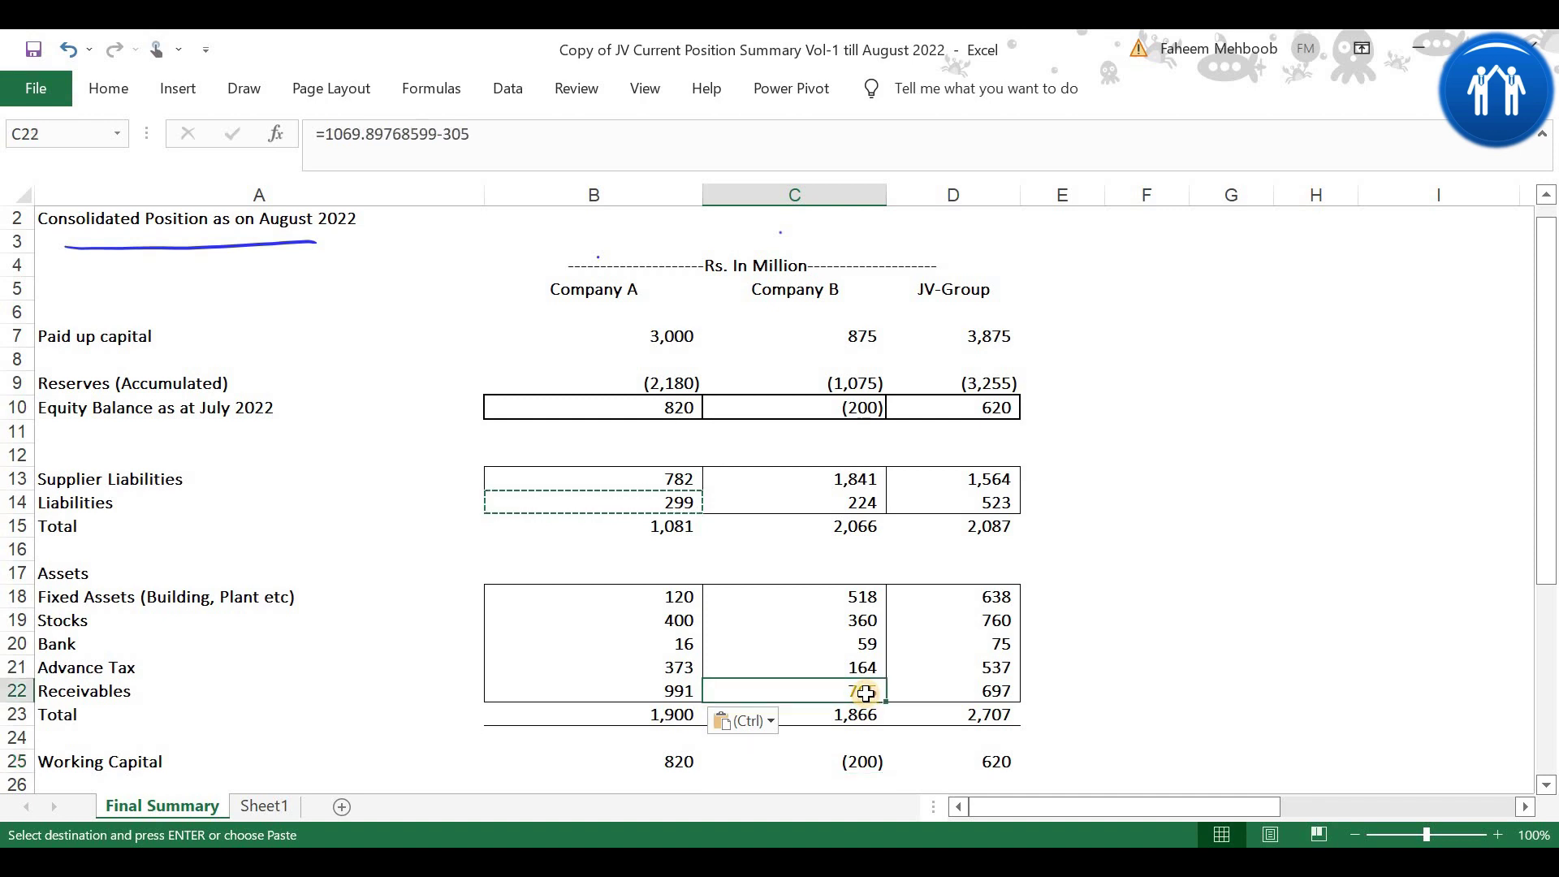